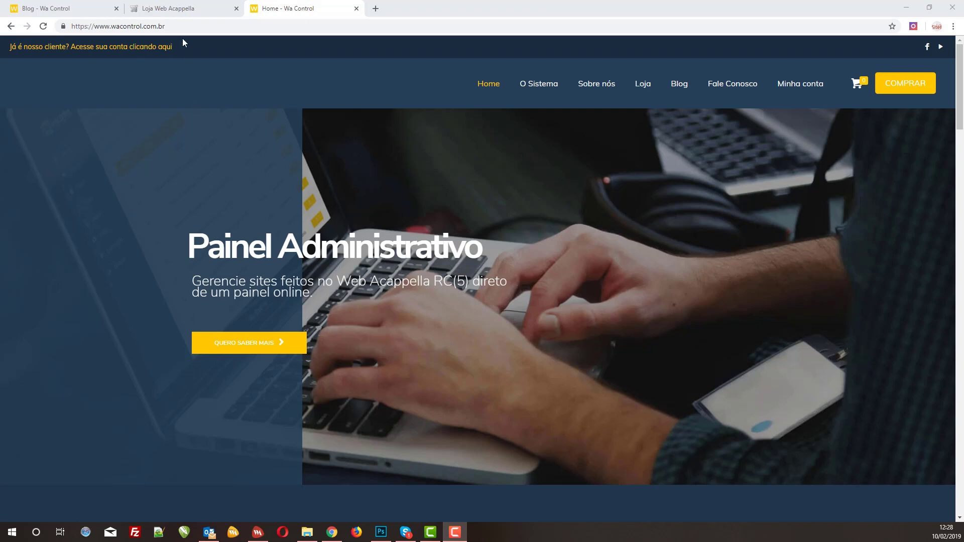
Step: Look through the open Loja Web Acappella, Wa Control home and Wa Control blog pages in the browser
{"action": "left_click", "coordinate": [176, 8]}
{"action": "left_click", "coordinate": [281, 9]}
{"action": "left_click", "coordinate": [65, 10]}
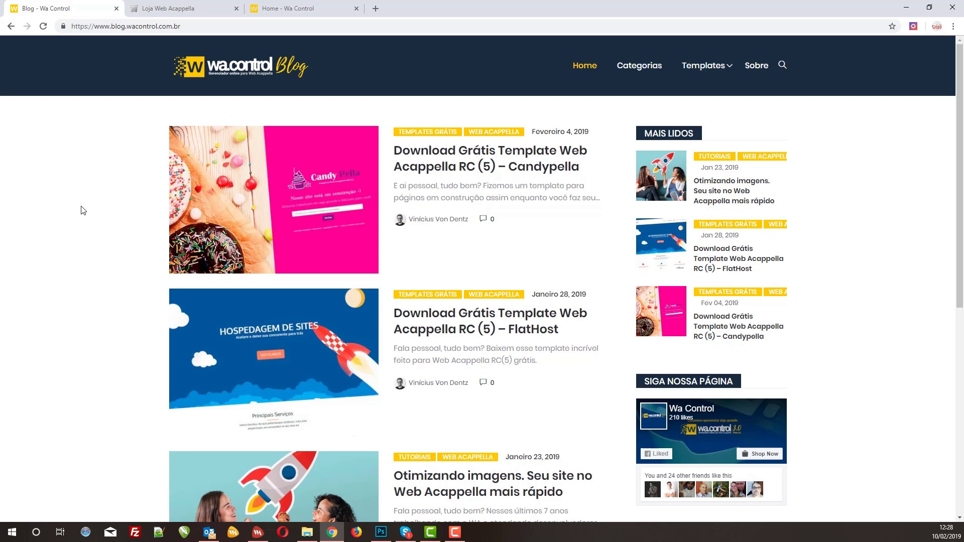
Step: Bring up the Webacappella Responsive start window and close Outlook
{"action": "left_click", "coordinate": [257, 534]}
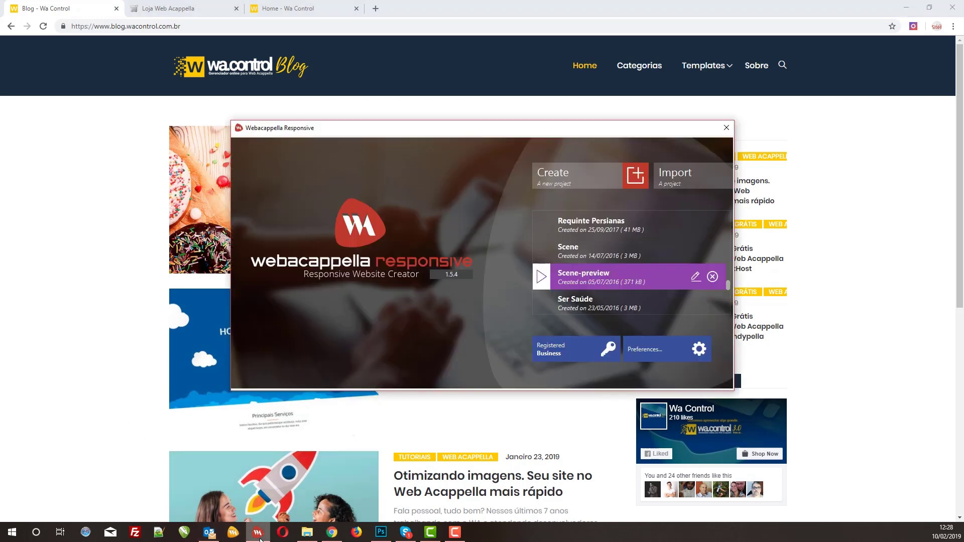
{"action": "right_click", "coordinate": [209, 534]}
{"action": "left_click", "coordinate": [198, 514]}
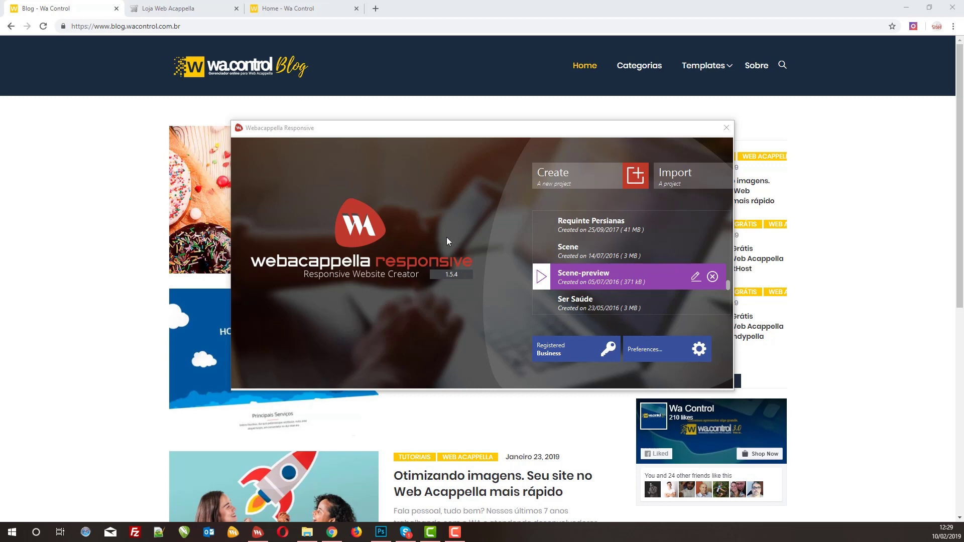
{"action": "left_click_drag", "start_coordinate": [371, 129], "coordinate": [351, 127]}
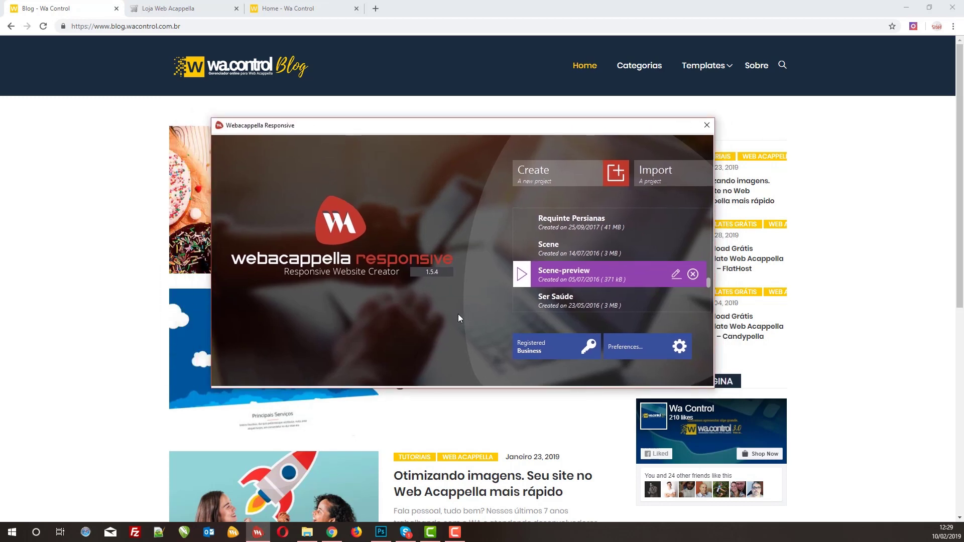
Step: Open Logotipo Landpella.cdr from the Exemplo aula folder in CorelDRAW
{"action": "left_click", "coordinate": [307, 532]}
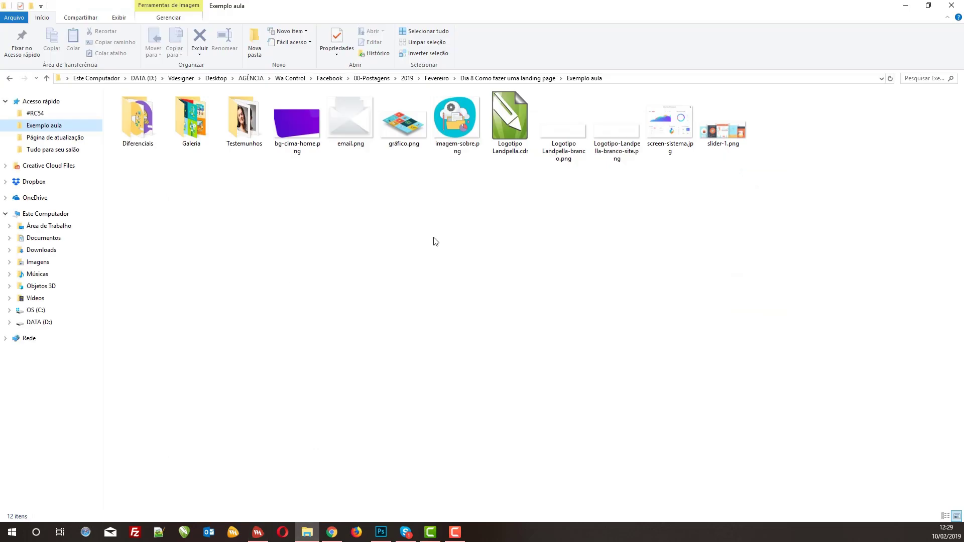
{"action": "double_click", "coordinate": [519, 111]}
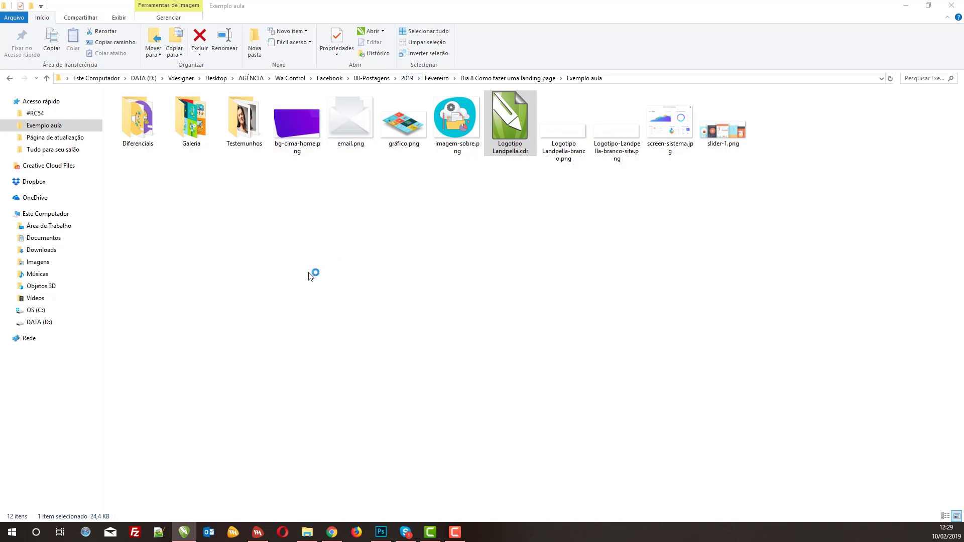
{"action": "left_click", "coordinate": [7, 101]}
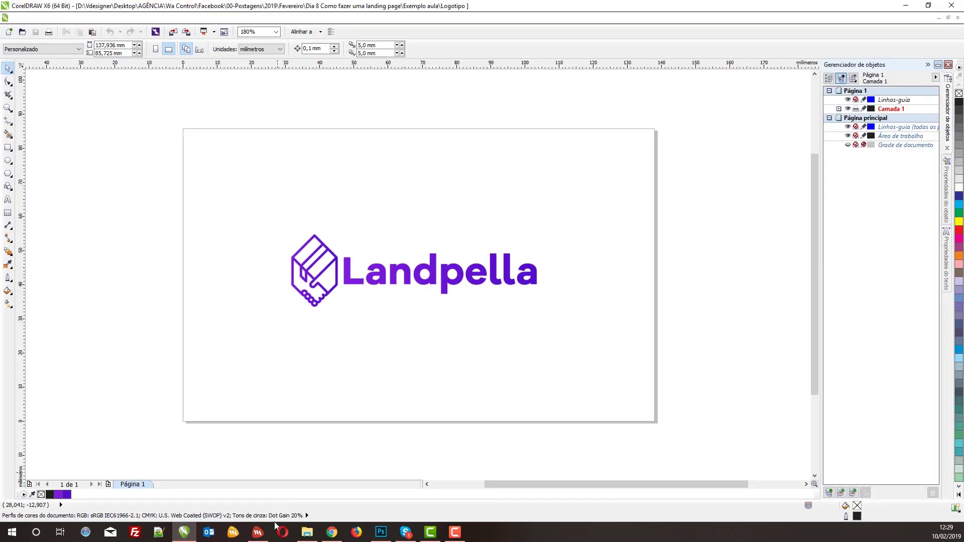
Step: In Webacappella Responsive, create a project named "Template Web Acappella RC(5) - Landpella" from the Empty website template
{"action": "left_click", "coordinate": [259, 534]}
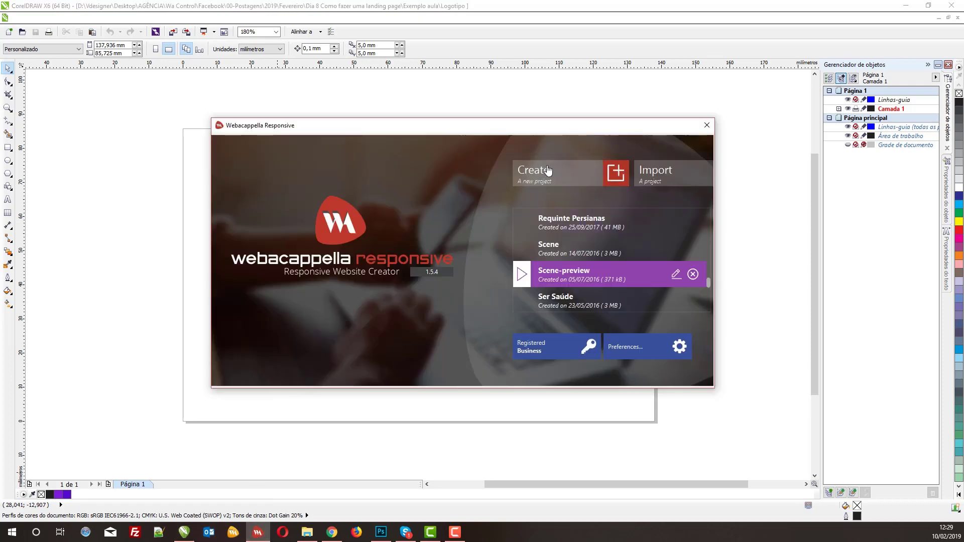
{"action": "left_click", "coordinate": [538, 179]}
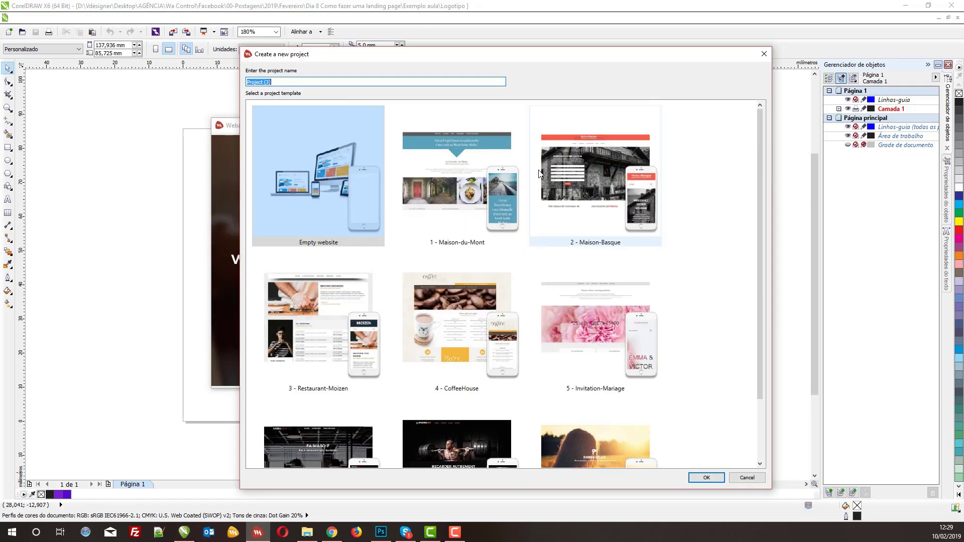
{"action": "type", "text": "Template Web Acappella RCO"}
{"action": "type", "text": "5) - Landpella"}
{"action": "key", "text": "ctrl+a"}
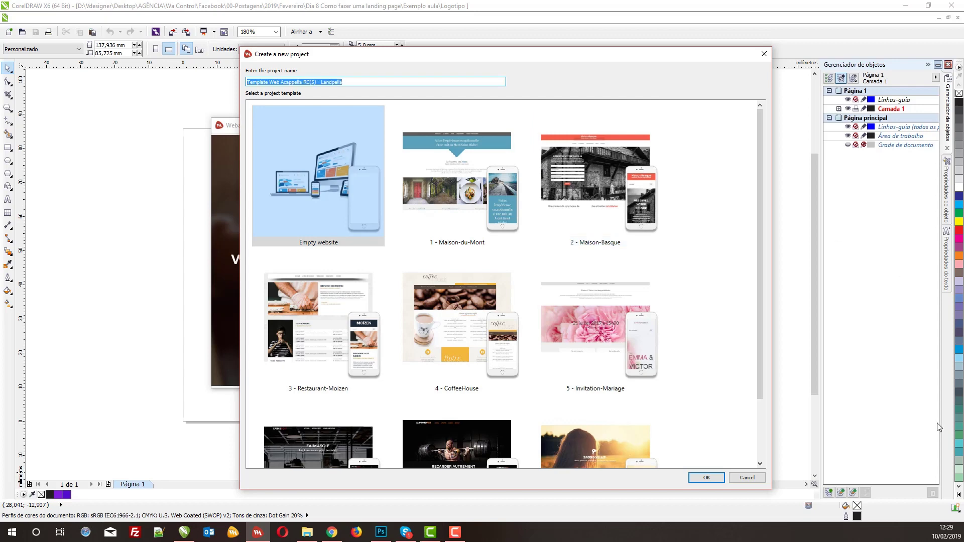
{"action": "left_click", "coordinate": [706, 478]}
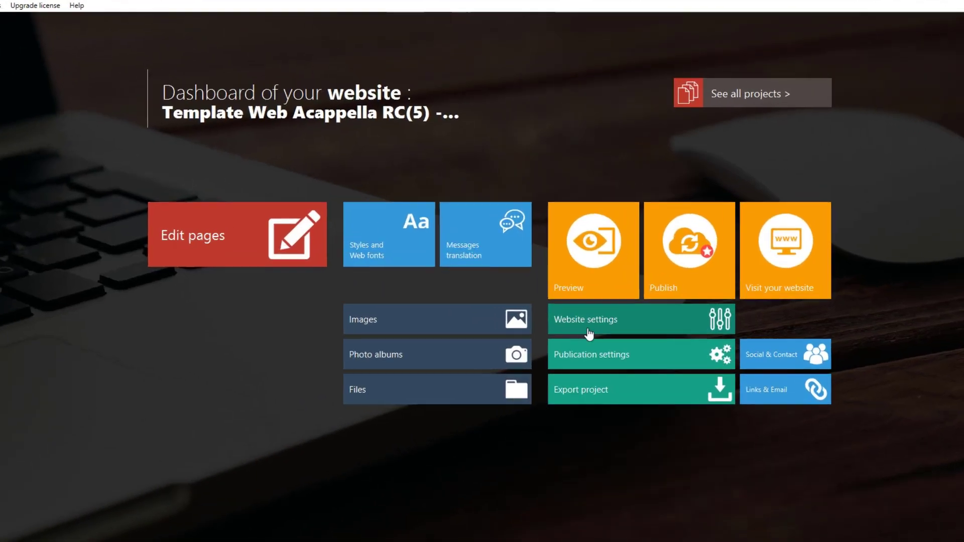
Step: Add Português do Brasil to the website languages, with Português do Brasil as its language for web messages
{"action": "left_click", "coordinate": [653, 371]}
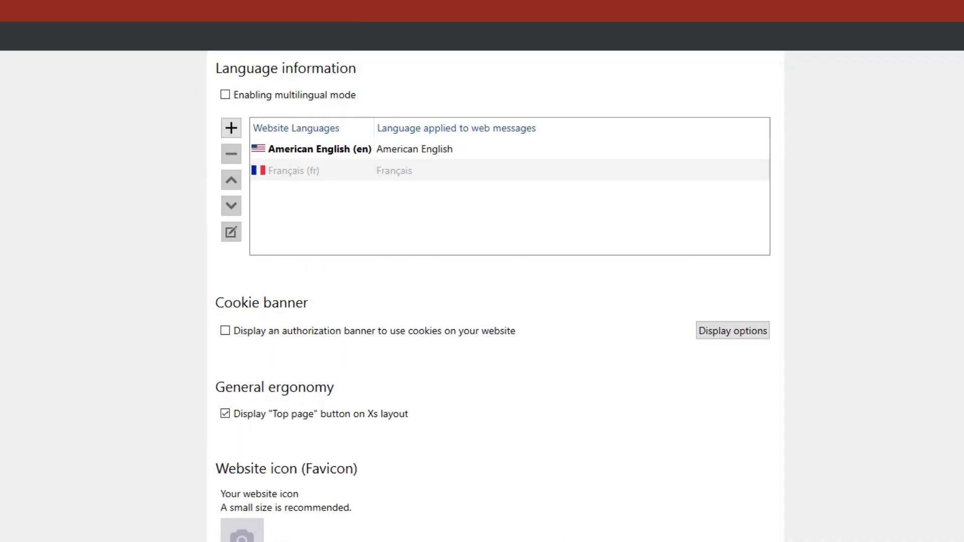
{"action": "left_click", "coordinate": [232, 129]}
{"action": "double_click", "coordinate": [265, 364]}
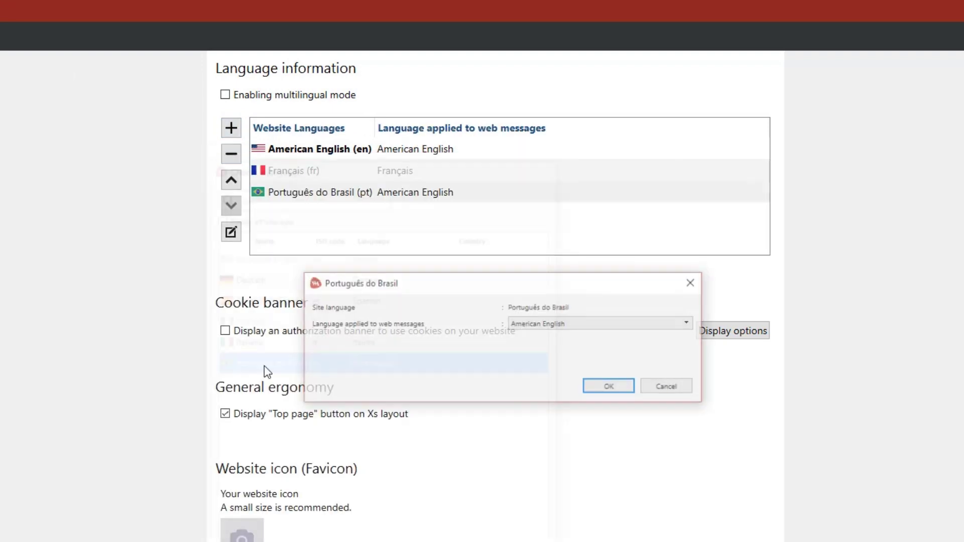
{"action": "left_click", "coordinate": [605, 326]}
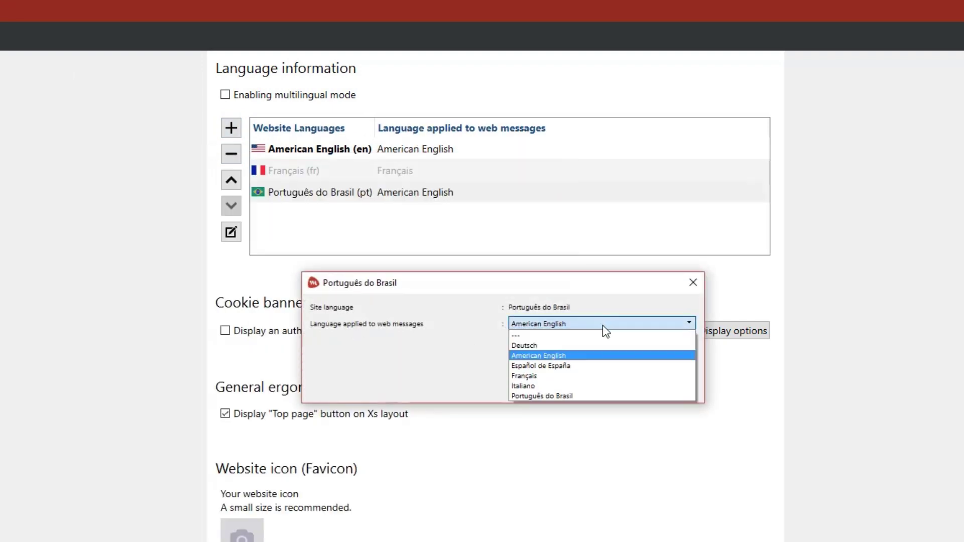
{"action": "left_click", "coordinate": [566, 395]}
{"action": "left_click", "coordinate": [610, 386]}
Step: Move Português do Brasil to first place in the website language list
{"action": "left_click", "coordinate": [294, 192]}
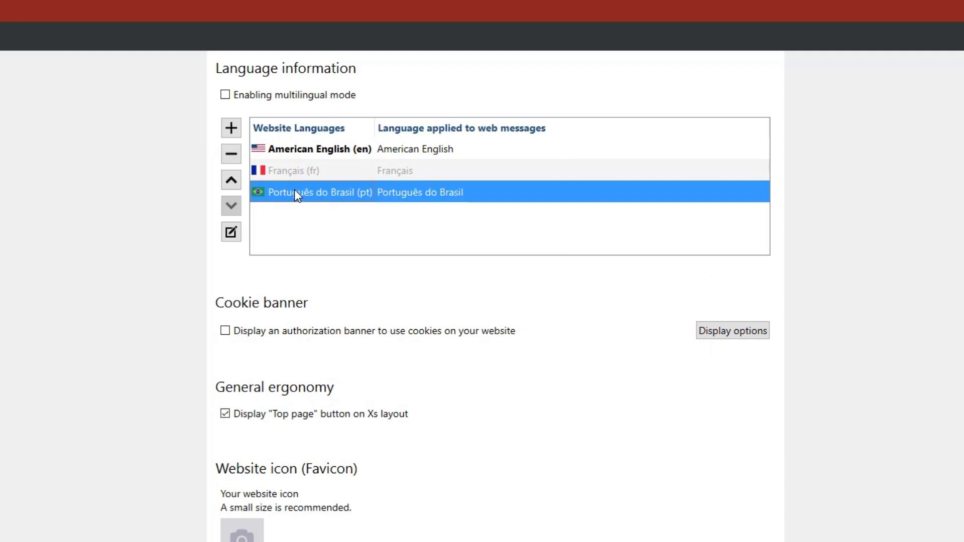
{"action": "left_click", "coordinate": [231, 181]}
{"action": "left_click", "coordinate": [231, 181]}
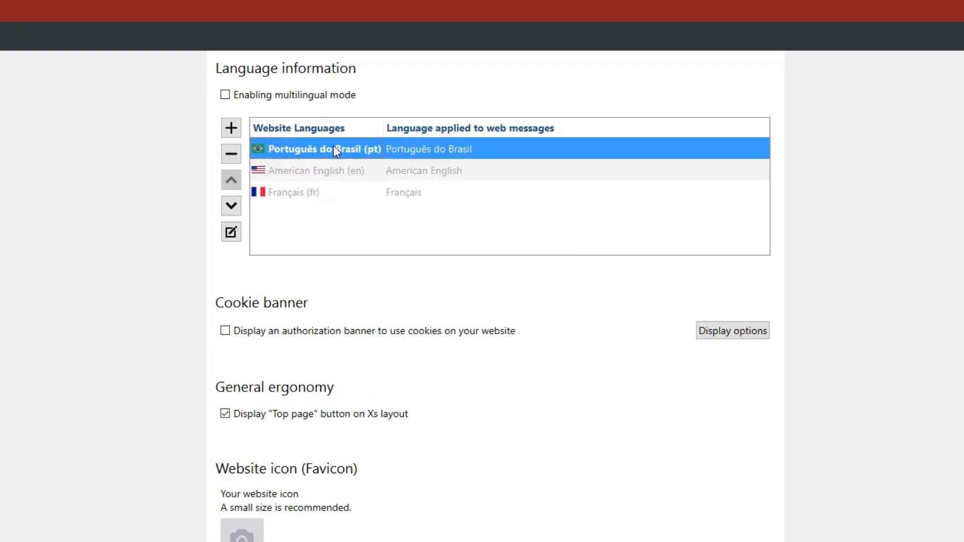
{"action": "left_click", "coordinate": [313, 176]}
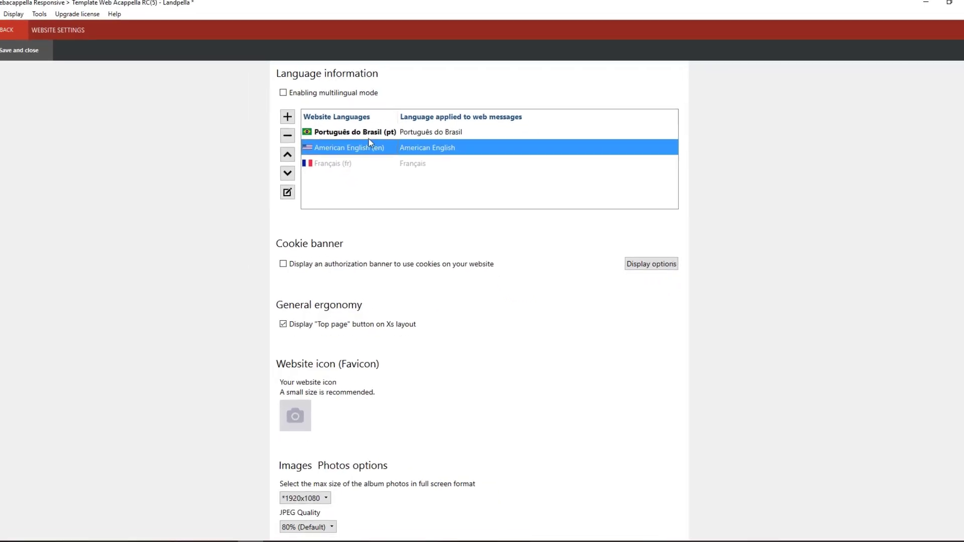
Step: Switch to CorelDRAW and export the purple Landpella logo as "Logotipo Landpella-cor.png" for use as the website icon
{"action": "scroll", "coordinate": [311, 271], "scroll_direction": "down", "scroll_amount": 3}
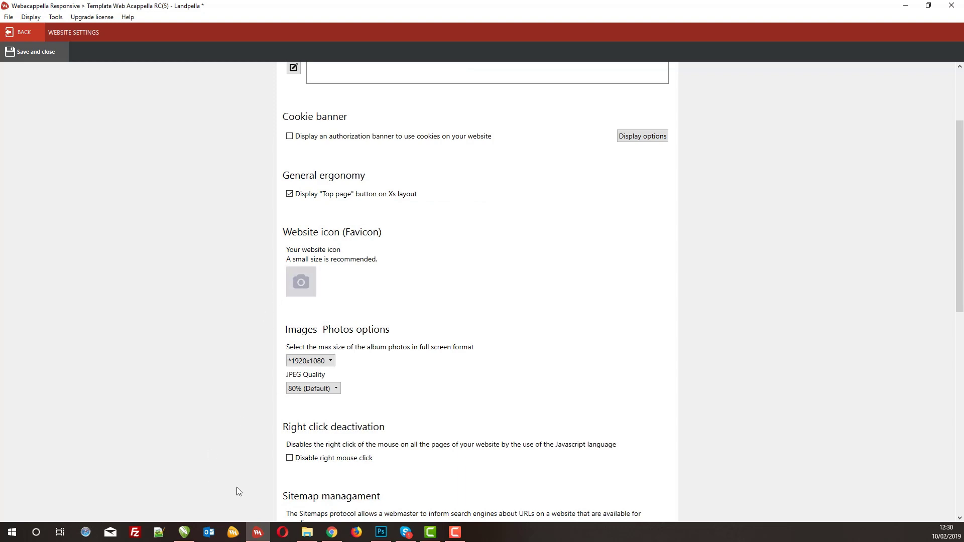
{"action": "left_click", "coordinate": [310, 532]}
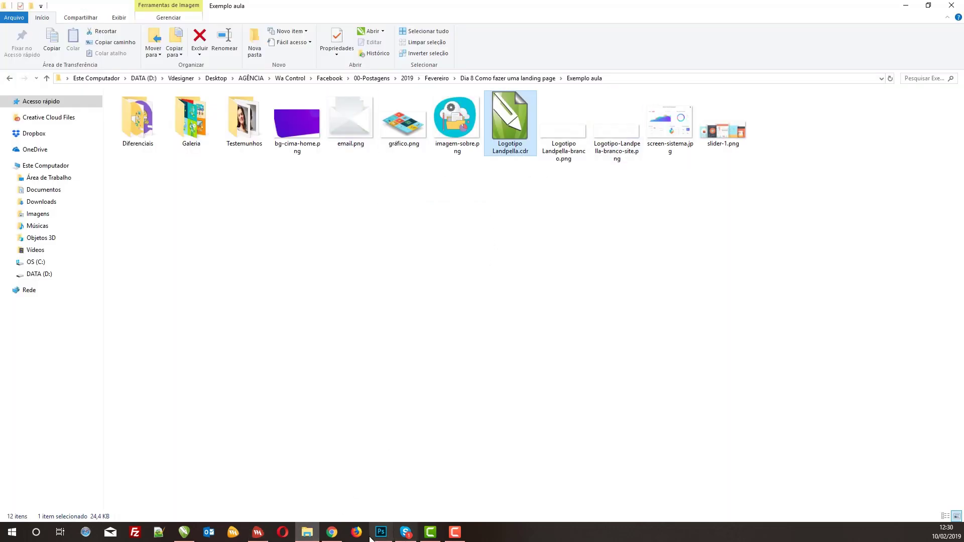
{"action": "left_click", "coordinate": [184, 533]}
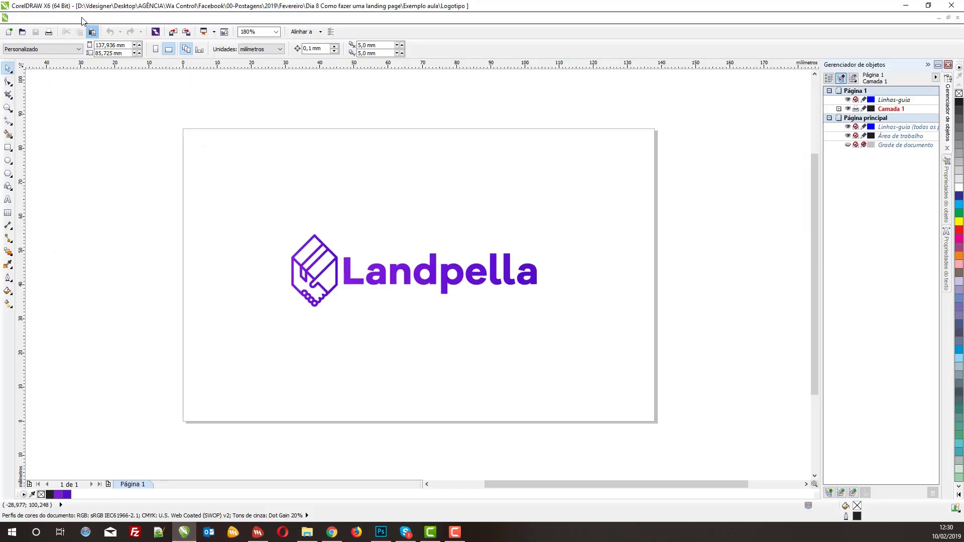
{"action": "left_click", "coordinate": [27, 18]}
{"action": "left_click", "coordinate": [38, 176]}
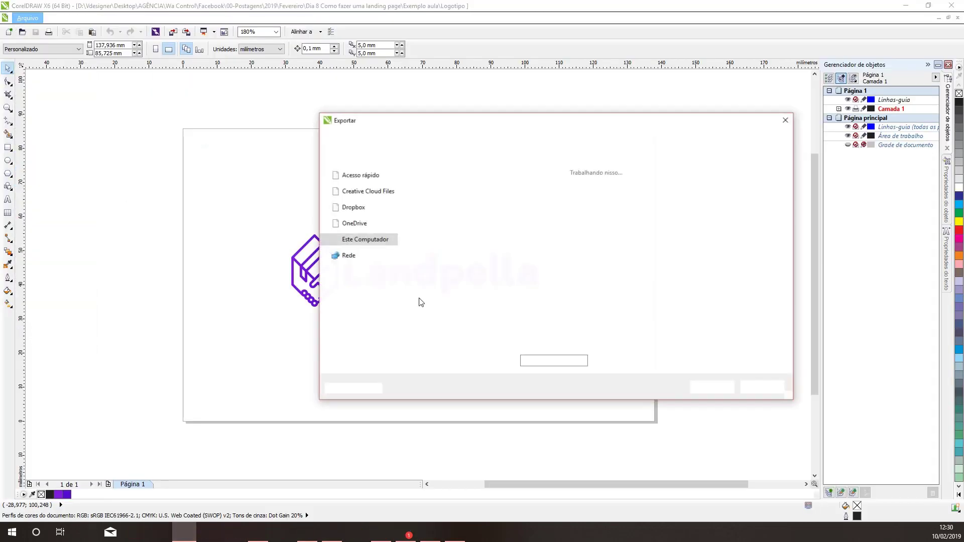
{"action": "key", "text": "End"}
{"action": "type", "text": "-roxo"}
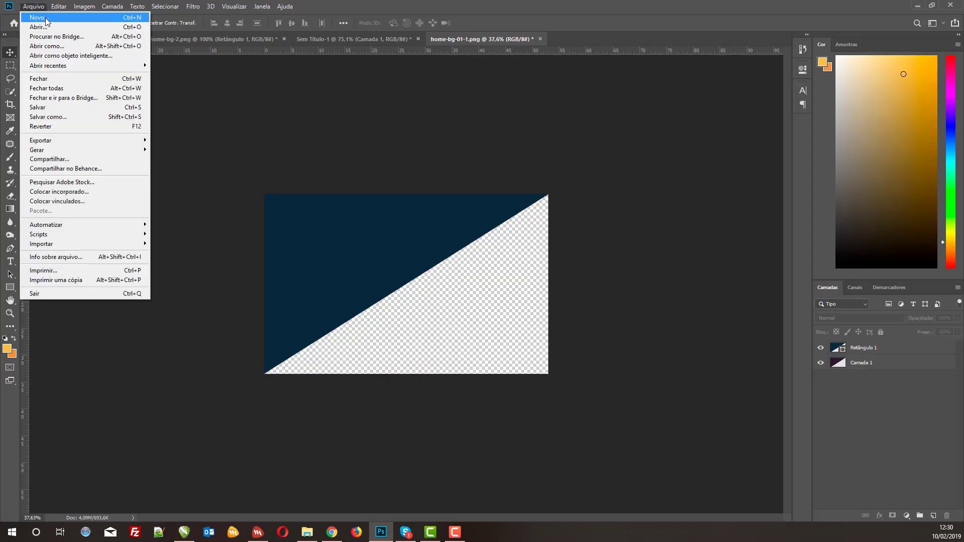
Step: Create a 100 x 100 px document in Photoshop and place Logotipo Landpella-cor.png in it
{"action": "left_click", "coordinate": [50, 15]}
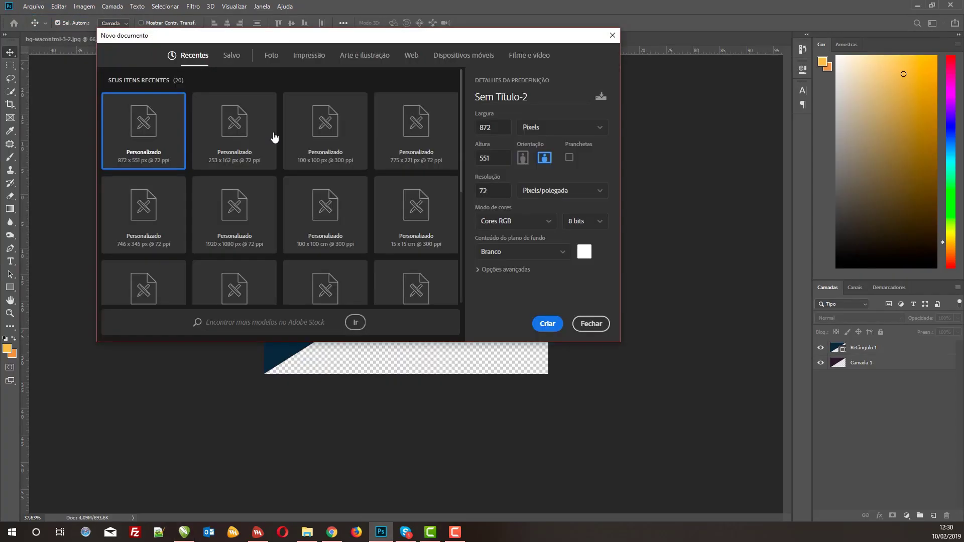
{"action": "key", "text": "Escape"}
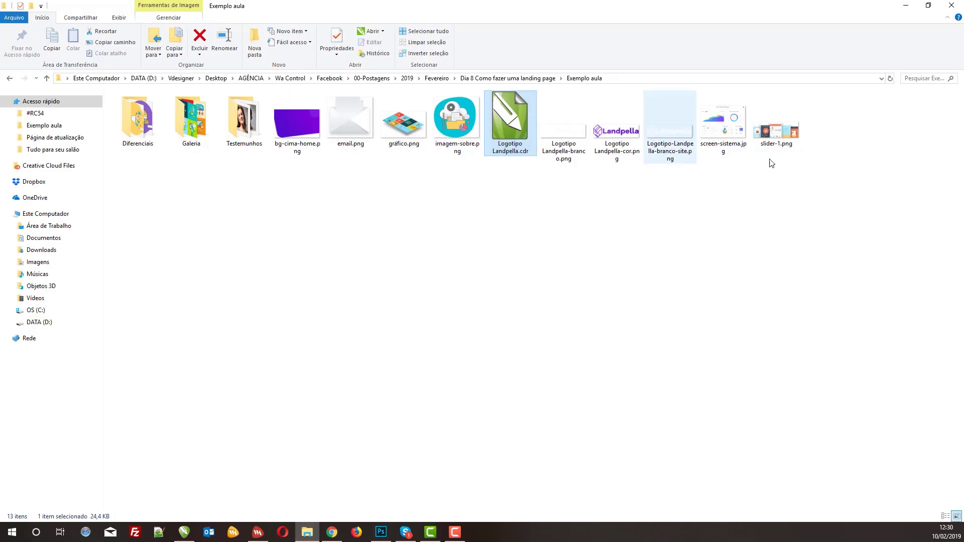
{"action": "left_click_drag", "start_coordinate": [616, 126], "coordinate": [405, 291]}
{"action": "left_click_drag", "start_coordinate": [570, 236], "coordinate": [551, 261]}
Step: Erase the remaining wordmark with the Eraser so only the logo symbol is kept
{"action": "left_click", "coordinate": [10, 52]}
{"action": "left_click", "coordinate": [10, 196]}
{"action": "left_click", "coordinate": [450, 212]}
{"action": "left_click", "coordinate": [468, 206]}
{"action": "left_click", "coordinate": [486, 273]}
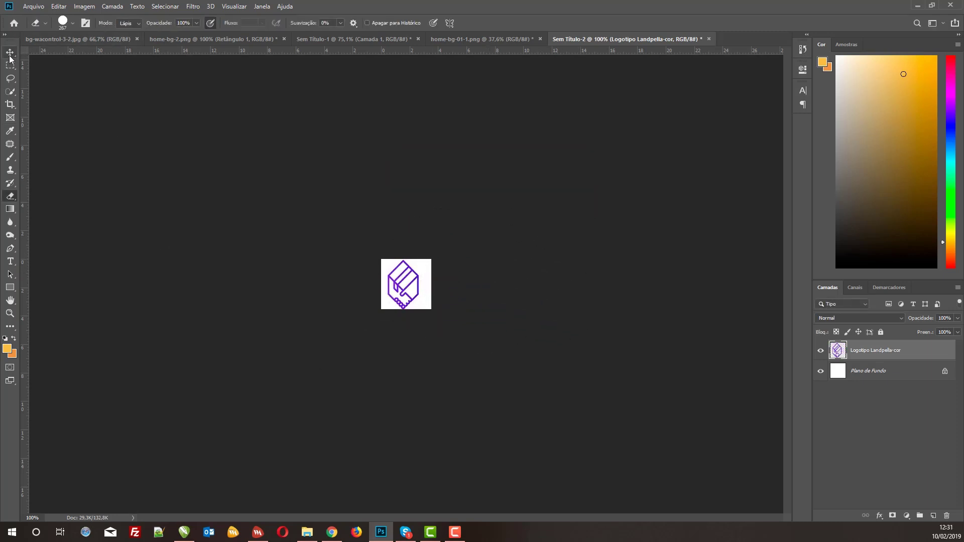
Step: Hide the background layer and export the logo symbol for the web as favicon.png
{"action": "left_click", "coordinate": [10, 52]}
{"action": "left_click", "coordinate": [821, 371]}
{"action": "left_click", "coordinate": [34, 6]}
{"action": "left_click", "coordinate": [281, 174]}
{"action": "left_click", "coordinate": [595, 454]}
{"action": "left_click", "coordinate": [157, 140]}
{"action": "double_click", "coordinate": [351, 134]}
{"action": "type", "text": "logo"}
{"action": "key", "text": "Return"}
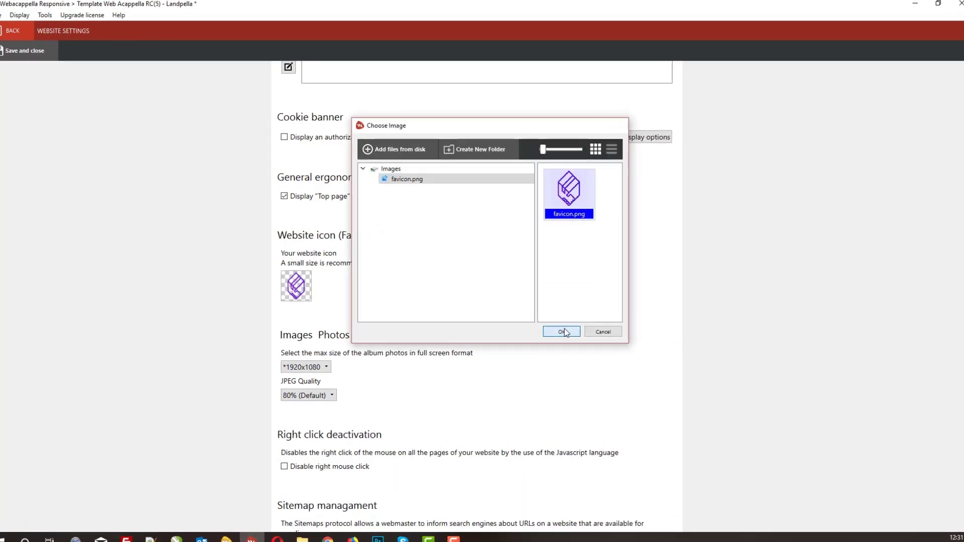
Step: Use favicon.png as the website icon in the Webacappella website settings and look over the remaining settings
{"action": "left_click", "coordinate": [561, 332]}
{"action": "scroll", "coordinate": [427, 439], "scroll_direction": "down", "scroll_amount": 10}
{"action": "scroll", "coordinate": [426, 439], "scroll_direction": "up", "scroll_amount": 10}
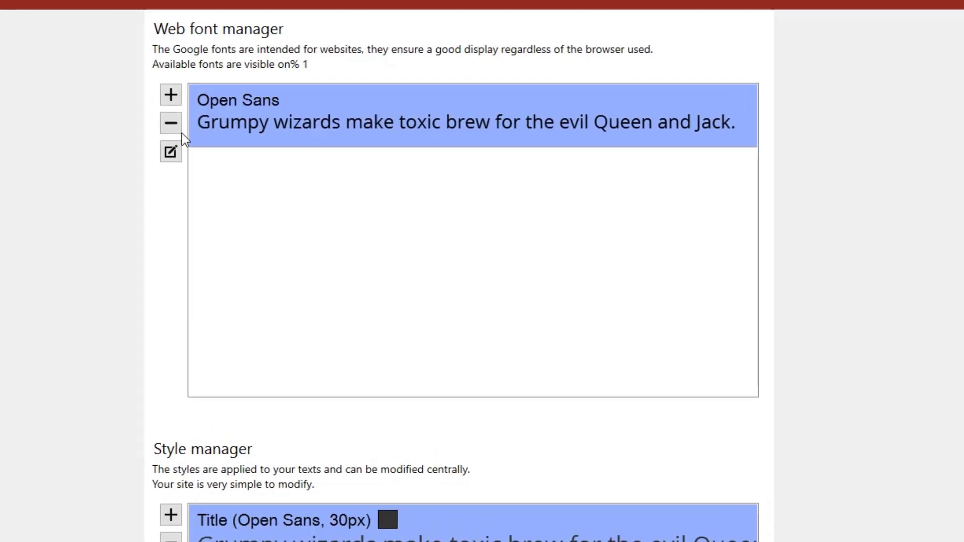
Step: Add the Montserrat Google font to the project's web fonts and return to the dashboard
{"action": "left_click", "coordinate": [170, 95]}
{"action": "type", "text": "m"}
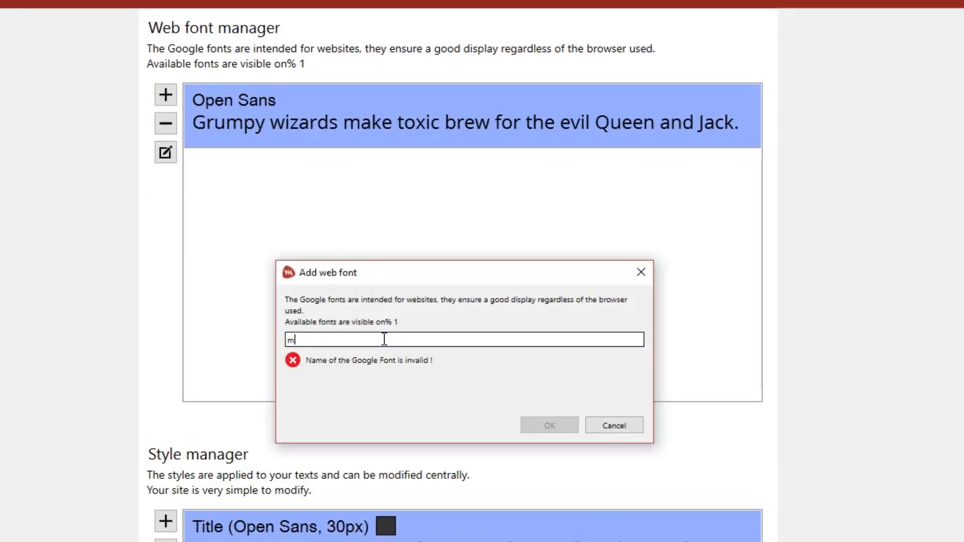
{"action": "type", "text": "ont"}
{"action": "left_click", "coordinate": [353, 381]}
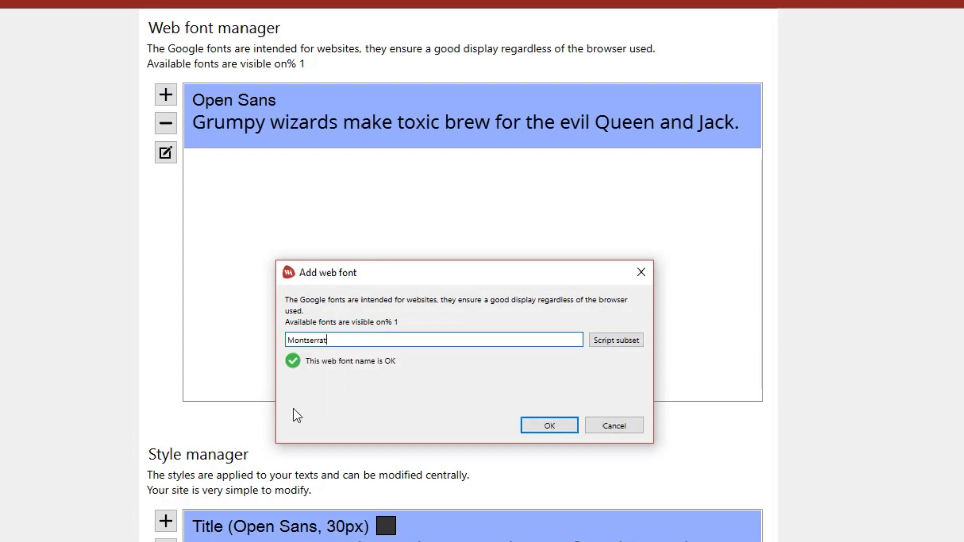
{"action": "left_click", "coordinate": [552, 425]}
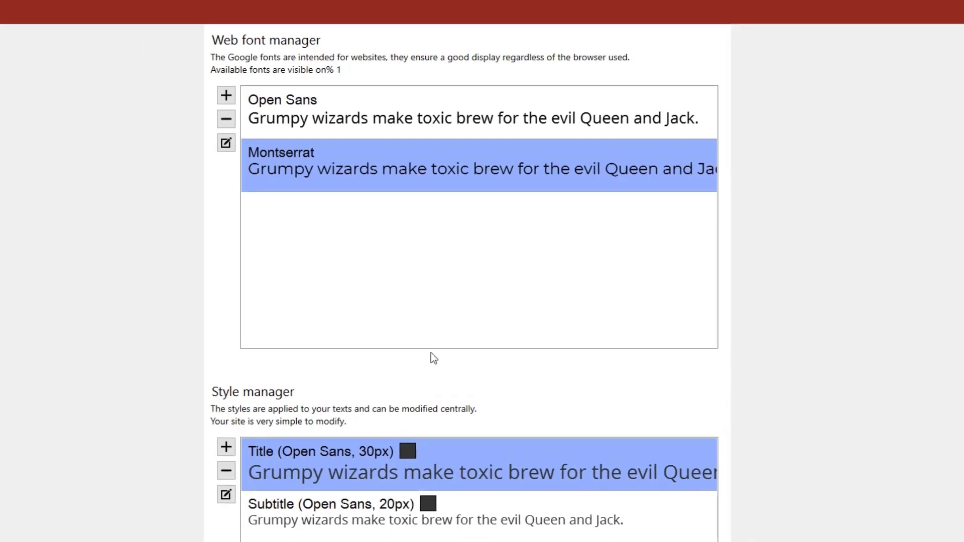
{"action": "left_click", "coordinate": [10, 31]}
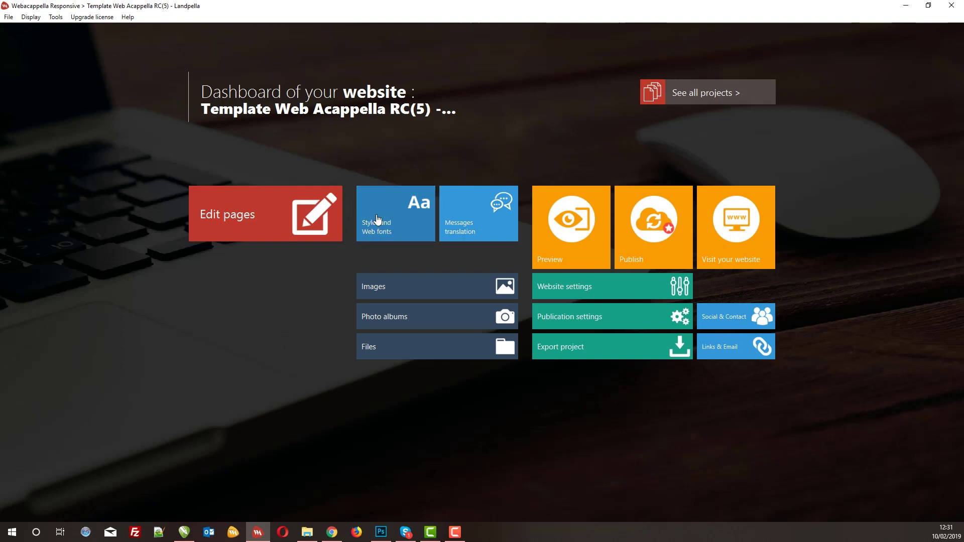
Step: Open the Google Fonts site in a new Chrome tab to browse the available fonts
{"action": "left_click", "coordinate": [332, 533]}
{"action": "key", "text": "ctrl+t"}
{"action": "type", "text": "google fon"}
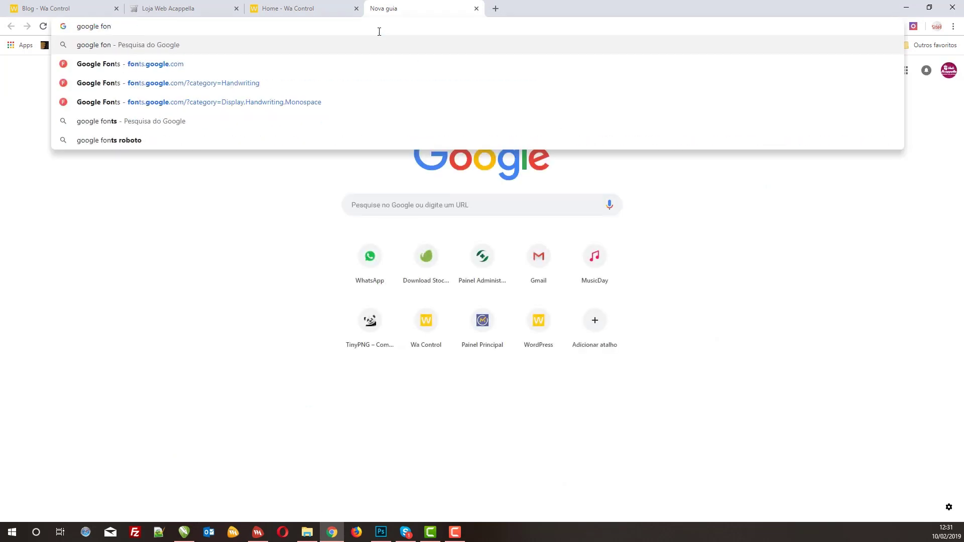
{"action": "key", "text": "Down"}
{"action": "key", "text": "Return"}
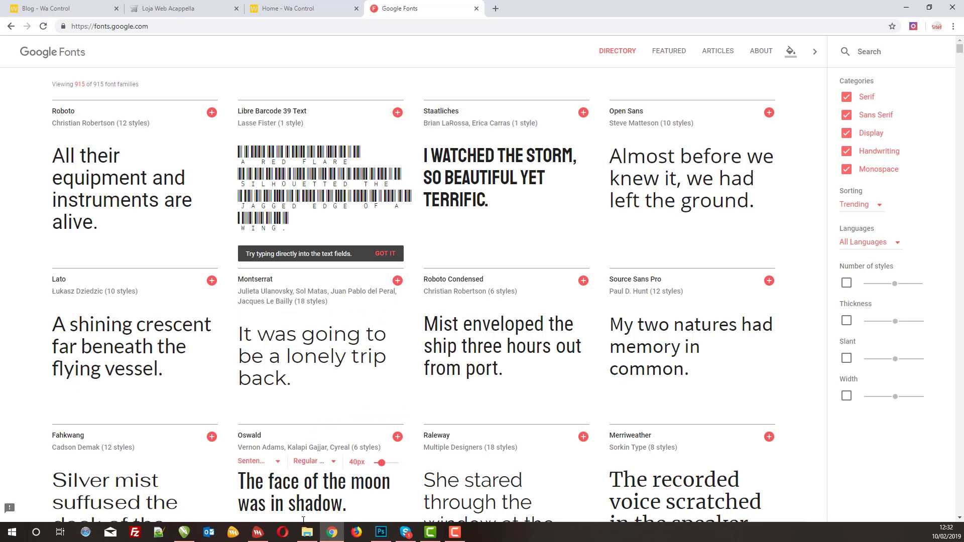
Step: Switch back to Webacappella Responsive, add the Arvo Google font to the project's web fonts and return to the dashboard
{"action": "left_click", "coordinate": [258, 533]}
{"action": "left_click", "coordinate": [410, 223]}
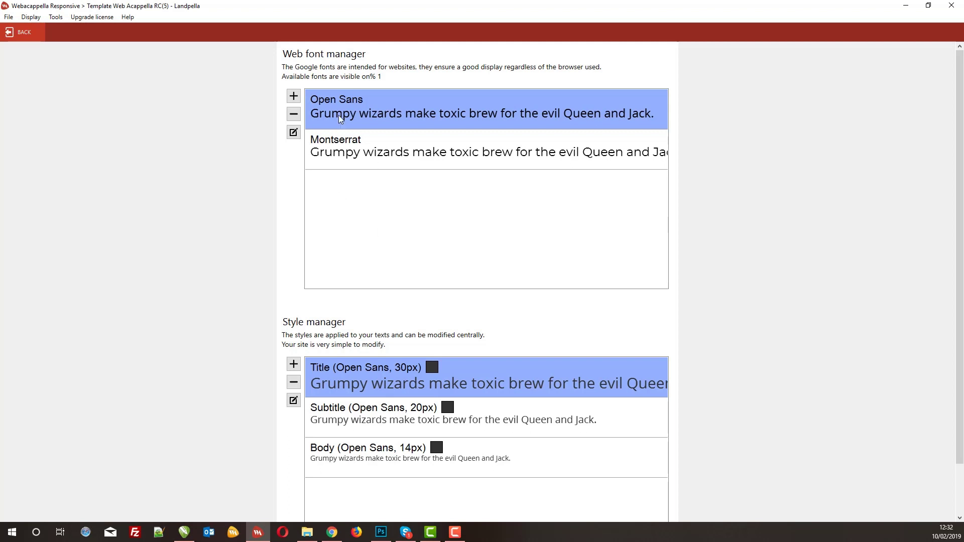
{"action": "left_click", "coordinate": [294, 95]}
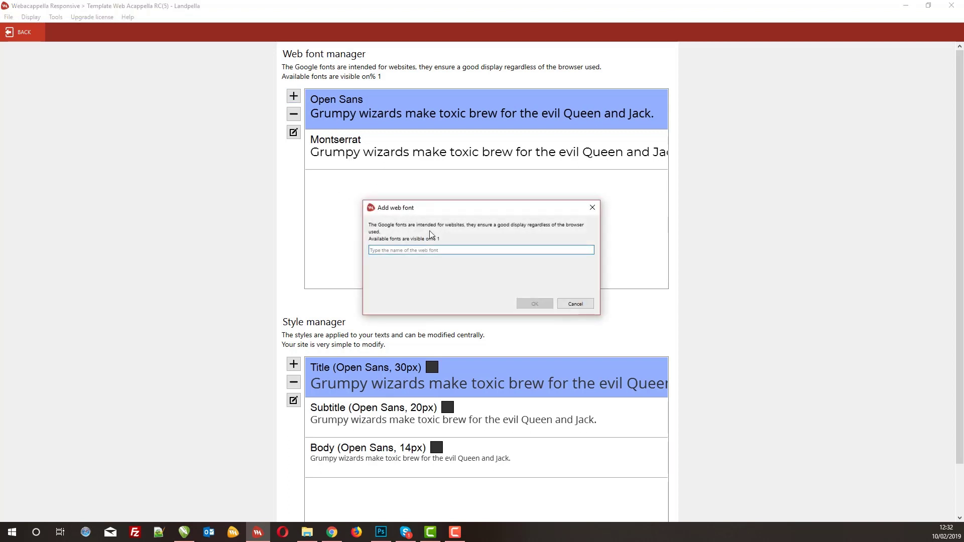
{"action": "type", "text": "arv"}
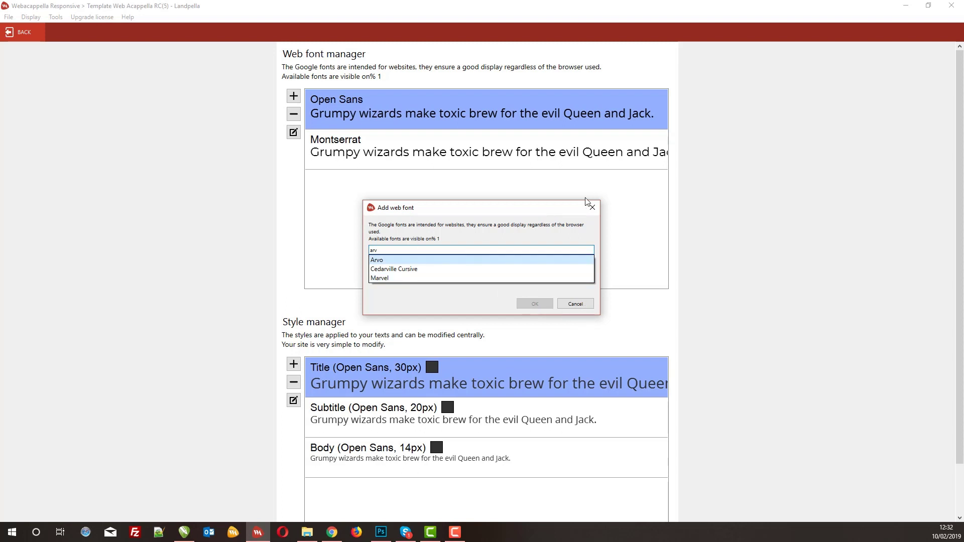
{"action": "left_click", "coordinate": [384, 261]}
{"action": "left_click", "coordinate": [535, 304]}
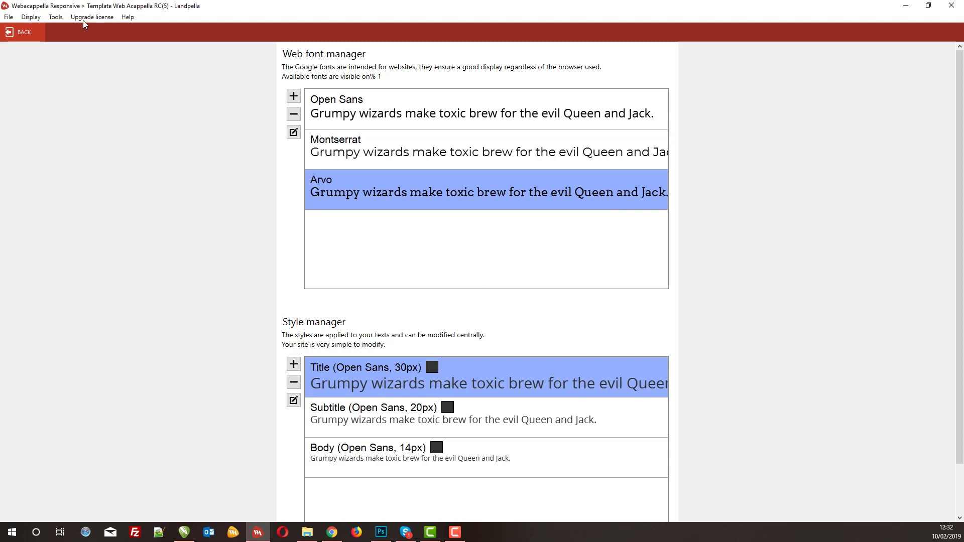
{"action": "left_click", "coordinate": [20, 32]}
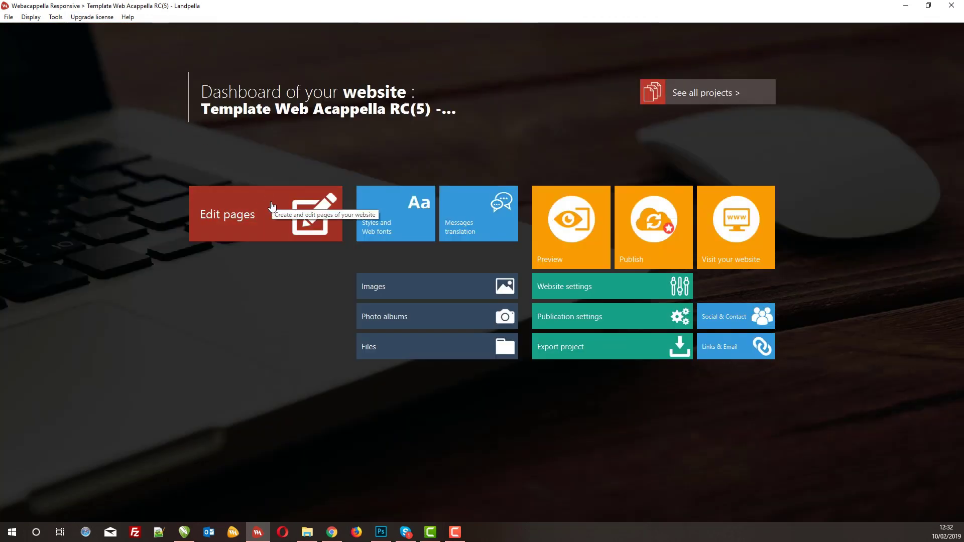
Step: Open the home page for editing, set its META title to "Template Web Acappella RC(5) - Landpella" and save the page properties
{"action": "left_click", "coordinate": [271, 207]}
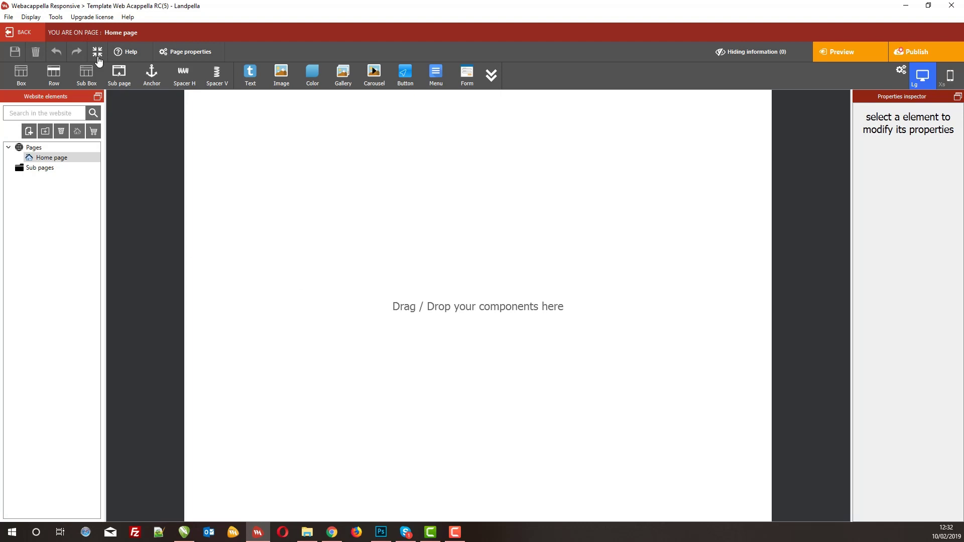
{"action": "left_click", "coordinate": [204, 53]}
{"action": "left_click", "coordinate": [339, 176]}
{"action": "type", "text": "Templat"}
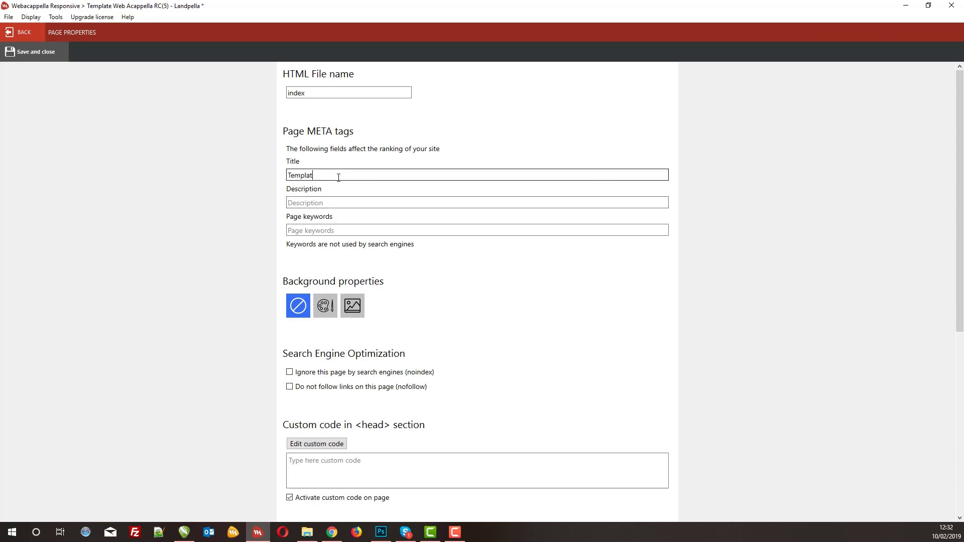
{"action": "type", "text": "e Web"}
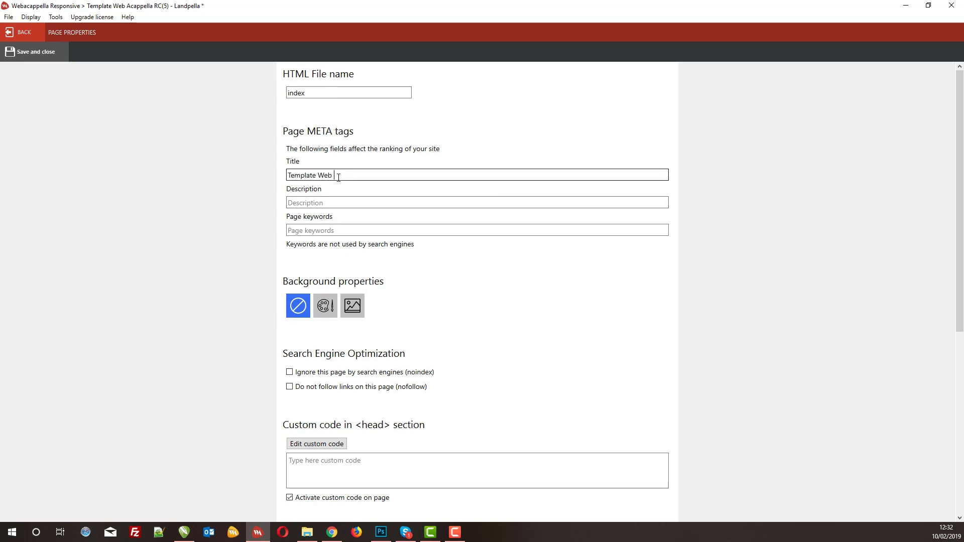
{"action": "type", "text": " Acappella RC(5) -"}
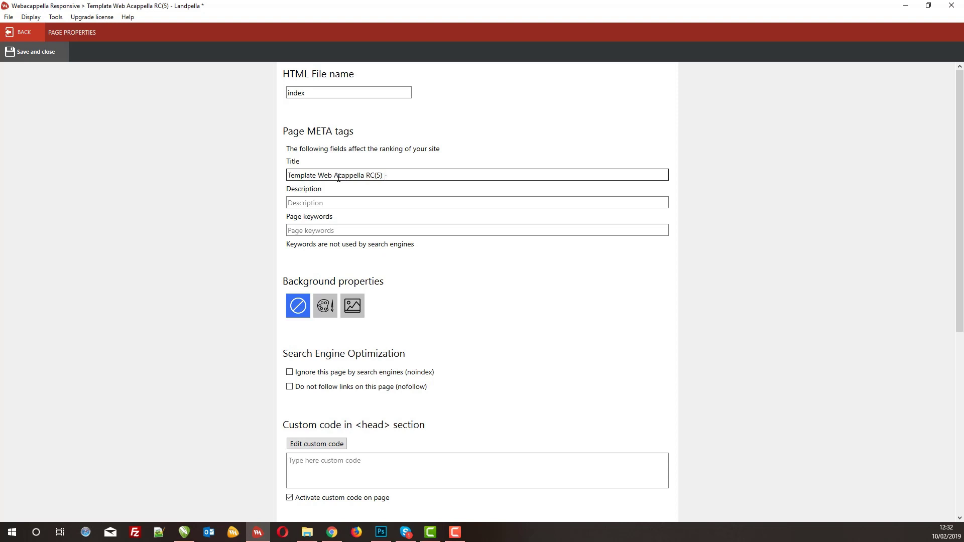
{"action": "type", "text": "Landpella"}
{"action": "left_click", "coordinate": [31, 51]}
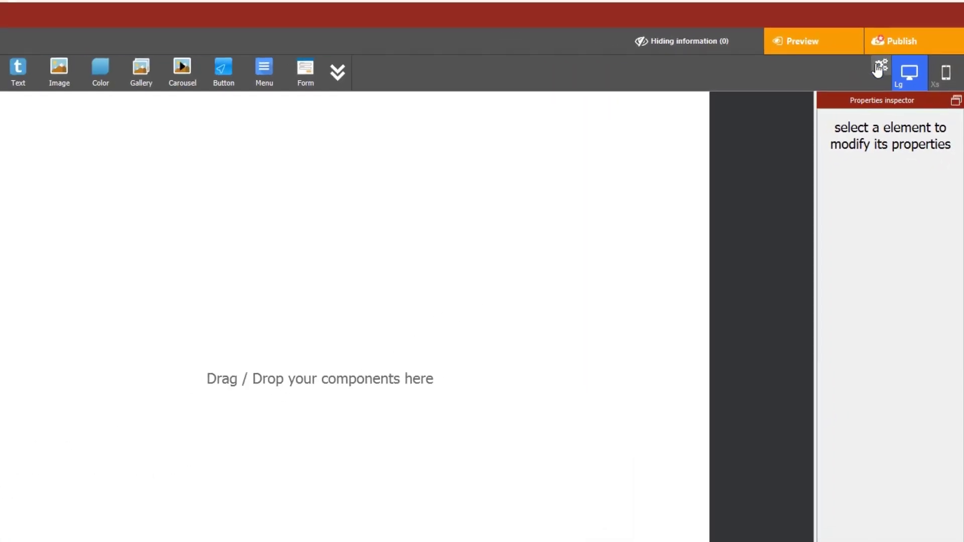
Step: Set the website's page formats to the 4 screens layout
{"action": "left_click", "coordinate": [877, 70]}
{"action": "left_click", "coordinate": [490, 259]}
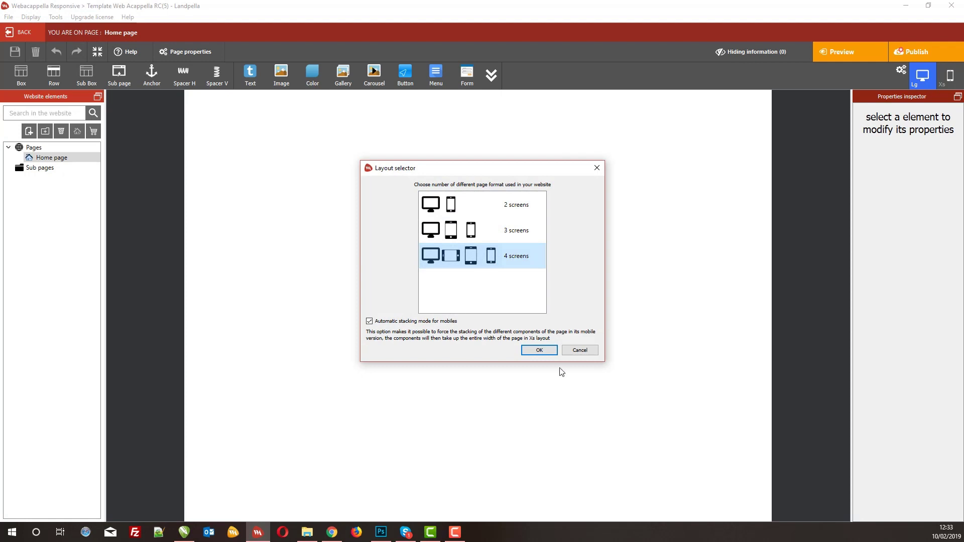
{"action": "left_click", "coordinate": [540, 350]}
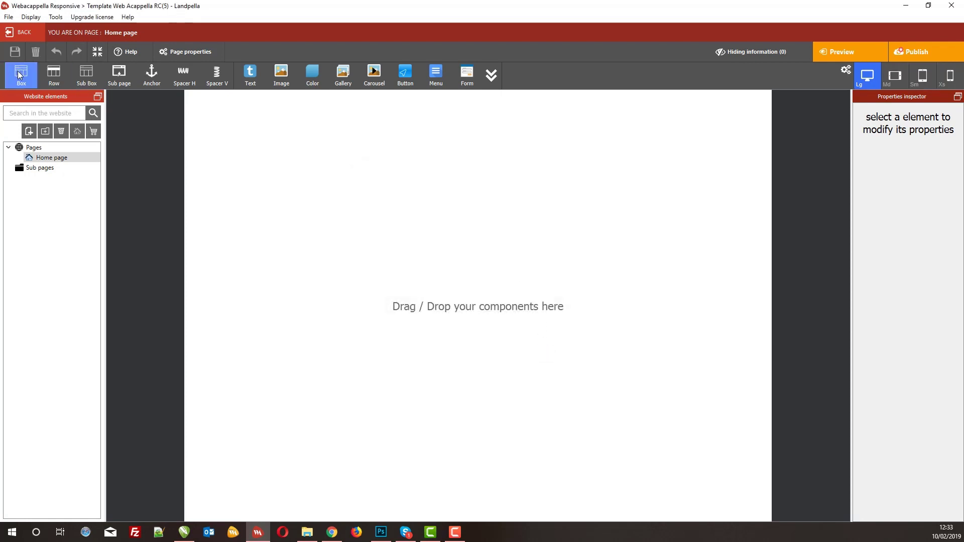
Step: Add a Box to the empty home page and set its layout to Extended background
{"action": "left_click_drag", "start_coordinate": [20, 75], "coordinate": [500, 98]}
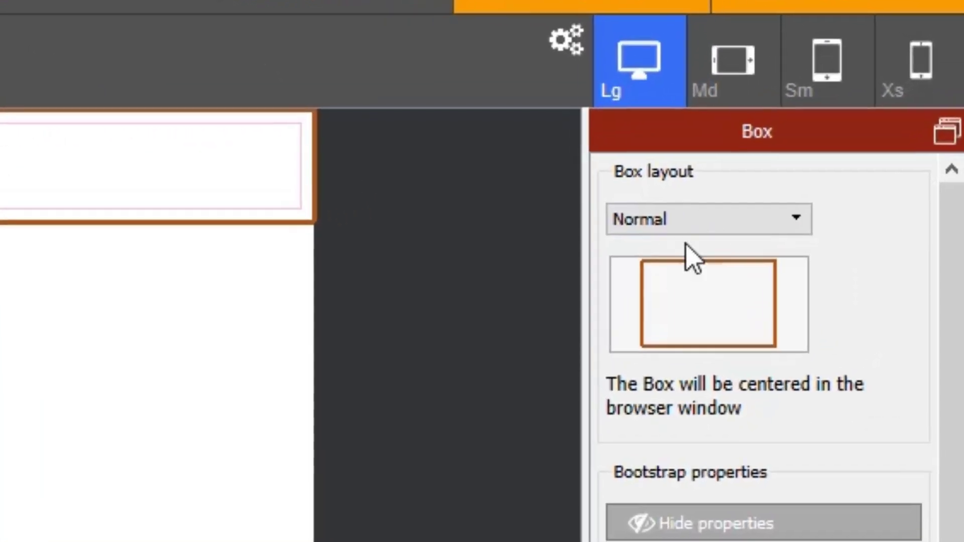
{"action": "left_click", "coordinate": [708, 223]}
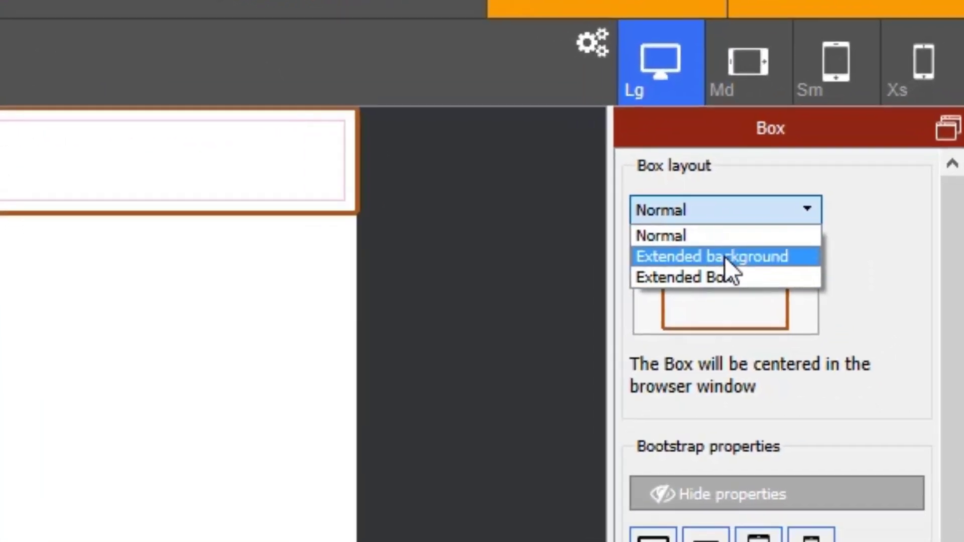
{"action": "left_click", "coordinate": [705, 274]}
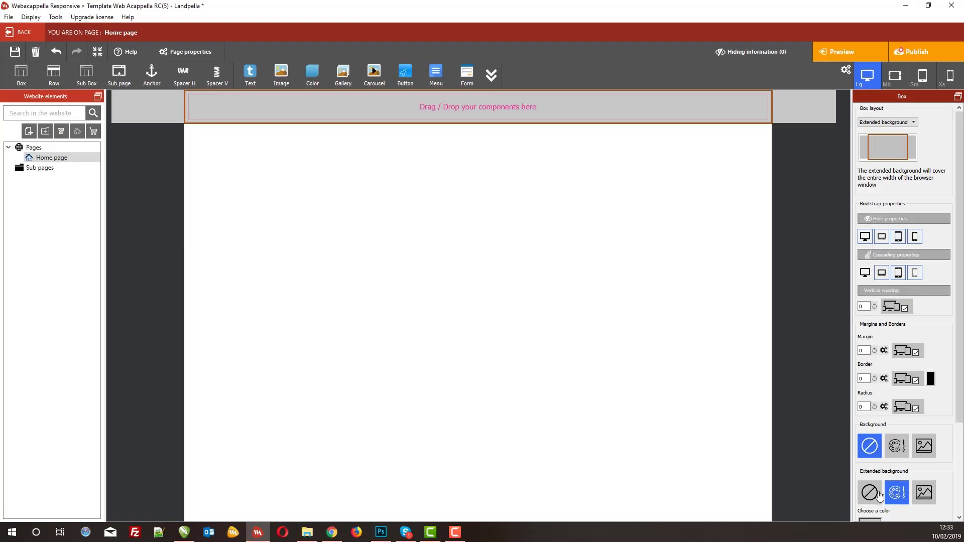
Step: Import bg-cima-home.png from disk and use it as the box's extended background image, accepting the PNG format
{"action": "left_click", "coordinate": [896, 491]}
{"action": "scroll", "coordinate": [896, 451], "scroll_direction": "down", "scroll_amount": 3}
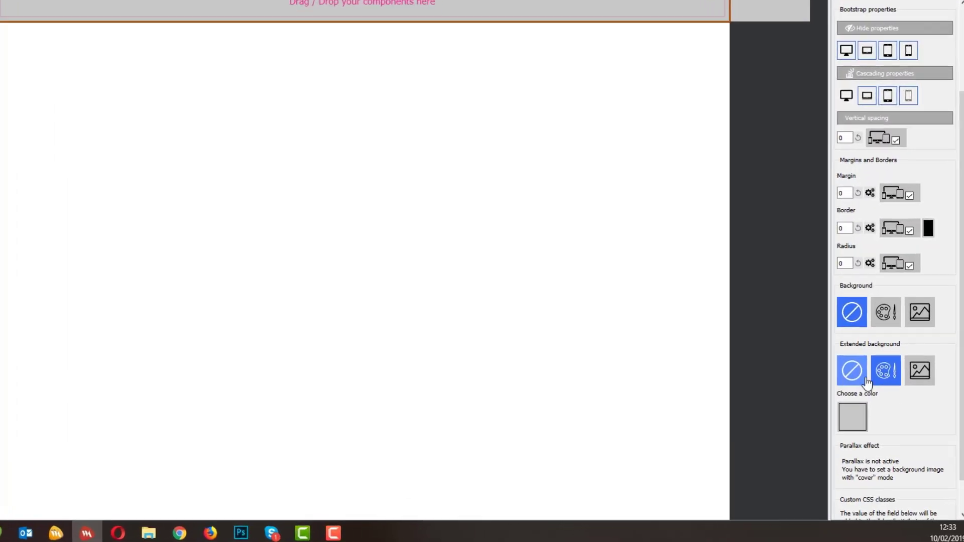
{"action": "left_click", "coordinate": [924, 402]}
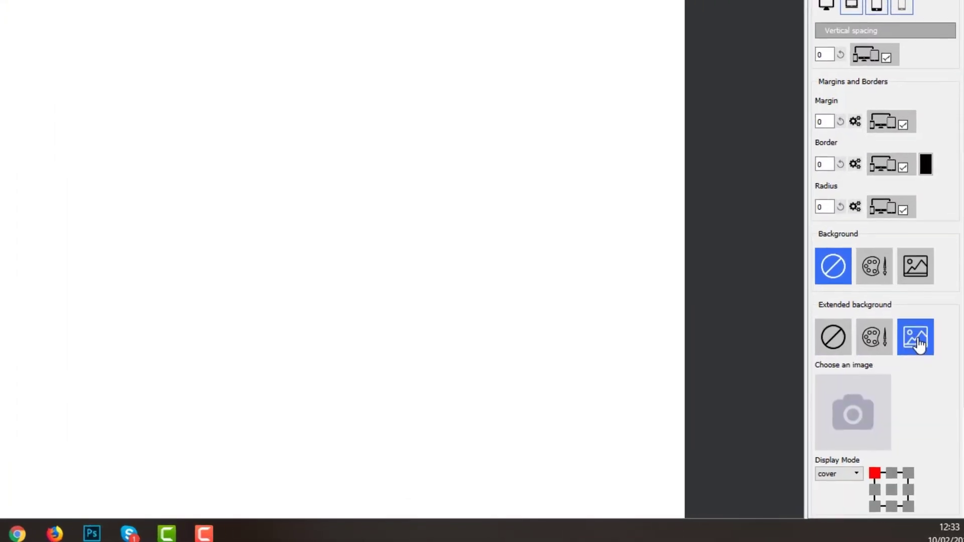
{"action": "left_click", "coordinate": [890, 450]}
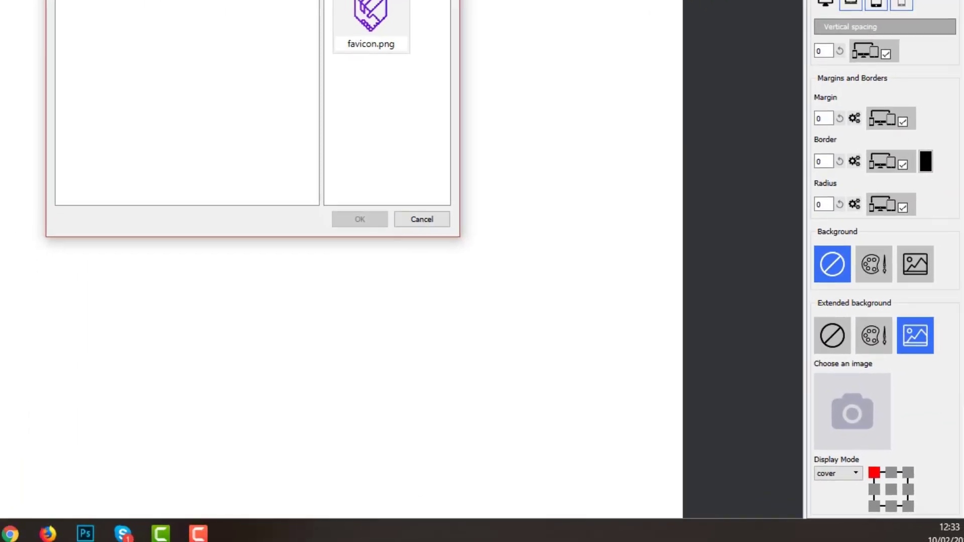
{"action": "left_click", "coordinate": [266, 38]}
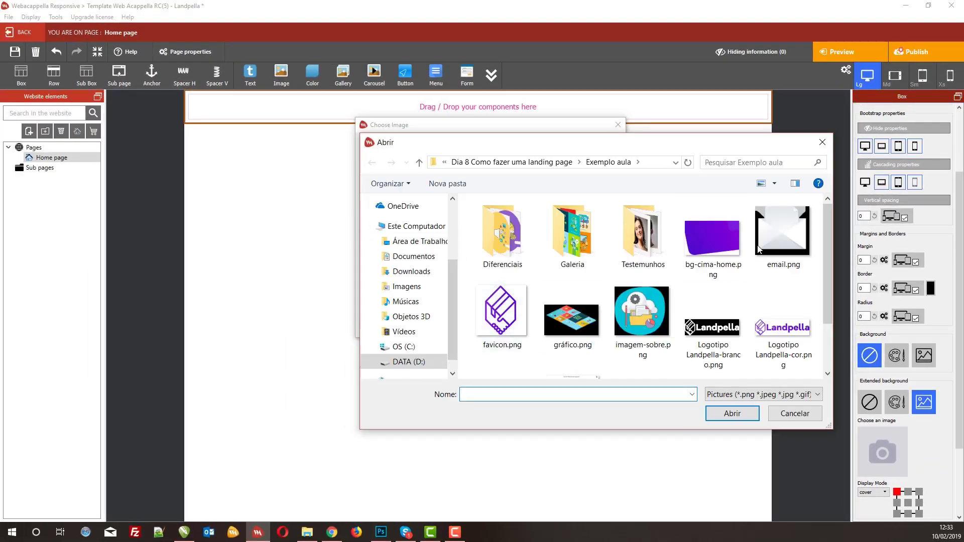
{"action": "left_click", "coordinate": [713, 227]}
{"action": "double_click", "coordinate": [723, 244]}
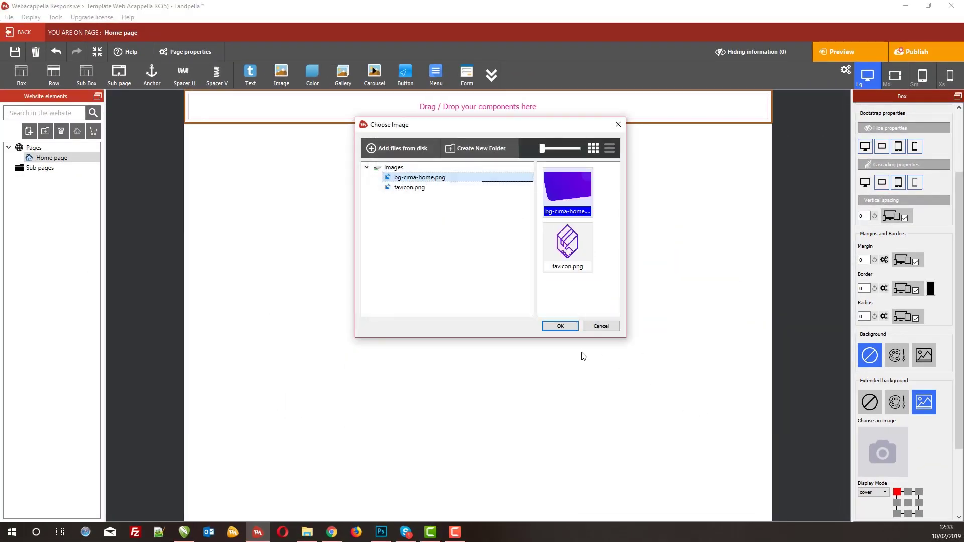
{"action": "left_click", "coordinate": [557, 326]}
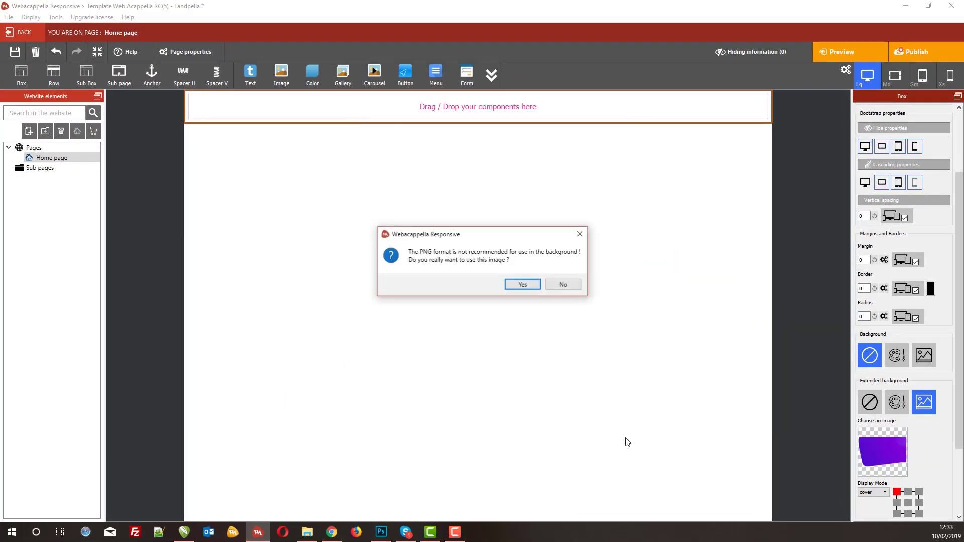
{"action": "left_click", "coordinate": [526, 286]}
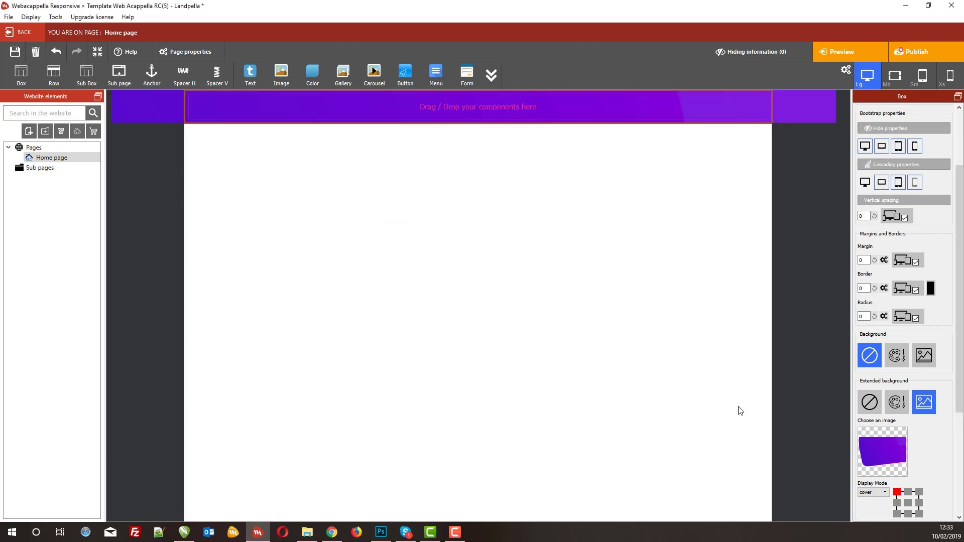
Step: Align the extended background image to the bottom centre of the box
{"action": "left_click", "coordinate": [907, 513]}
{"action": "left_click", "coordinate": [908, 502]}
{"action": "left_click", "coordinate": [907, 513]}
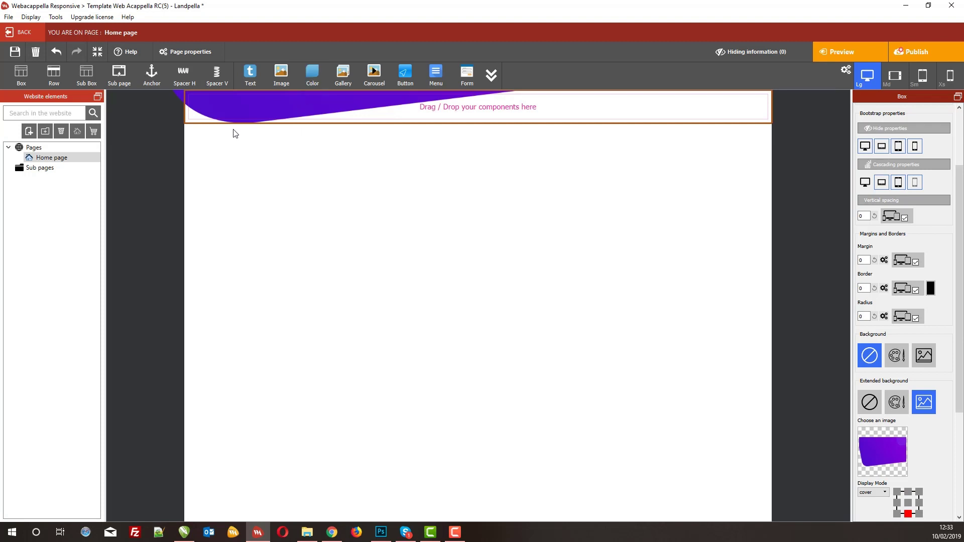
{"action": "left_click", "coordinate": [259, 122]}
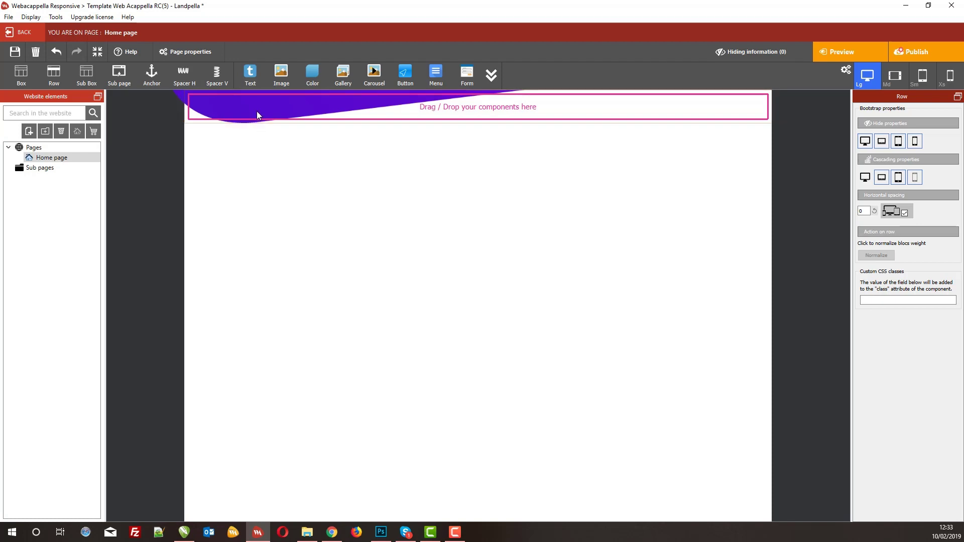
{"action": "left_click", "coordinate": [217, 108]}
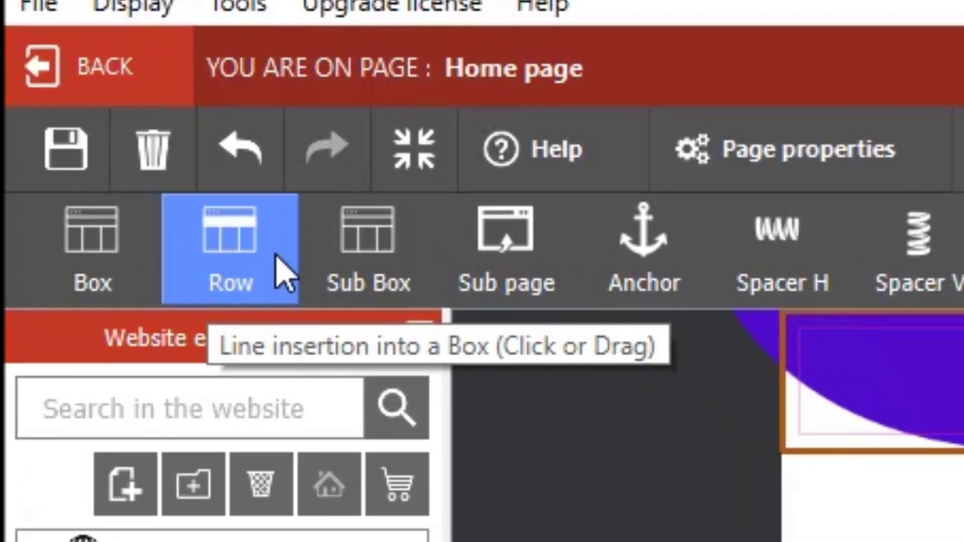
{"action": "left_click", "coordinate": [256, 299]}
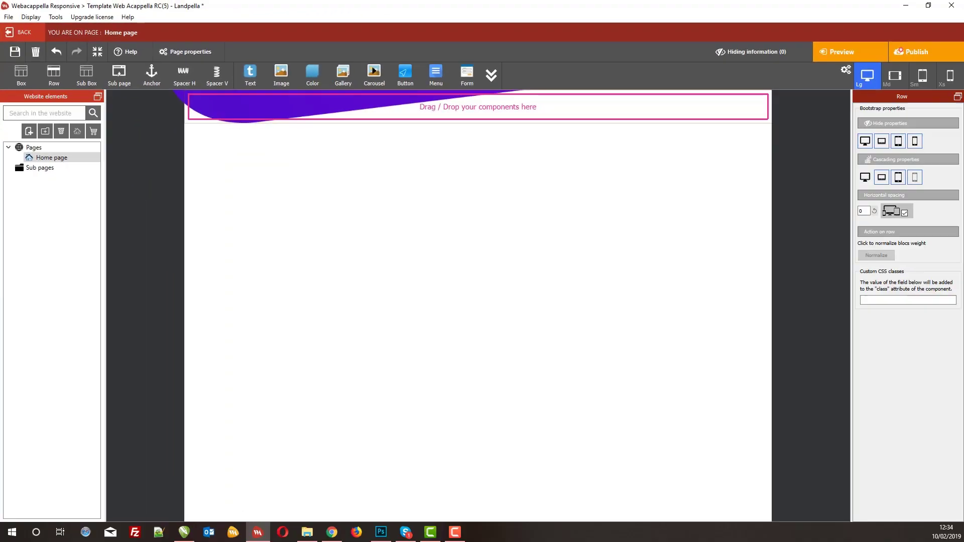
{"action": "left_click", "coordinate": [336, 130]}
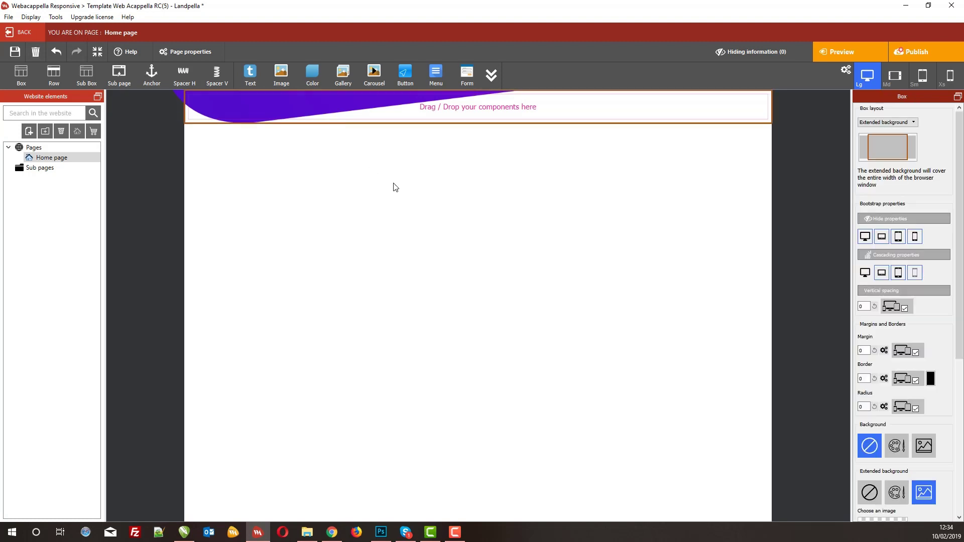
Step: Insert two side-by-side sub boxes in the box's row, deleting the second one and adding it again
{"action": "left_click", "coordinate": [269, 117]}
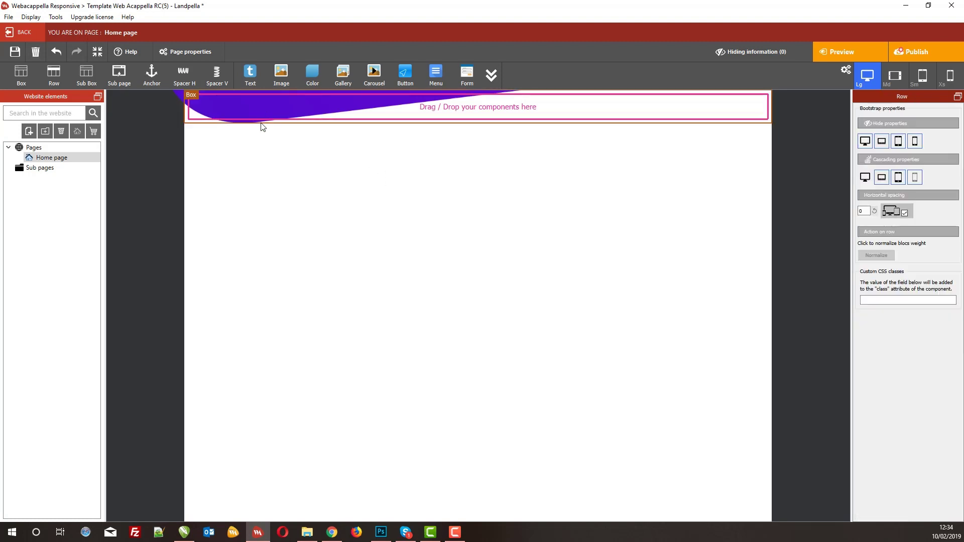
{"action": "left_click", "coordinate": [93, 75]}
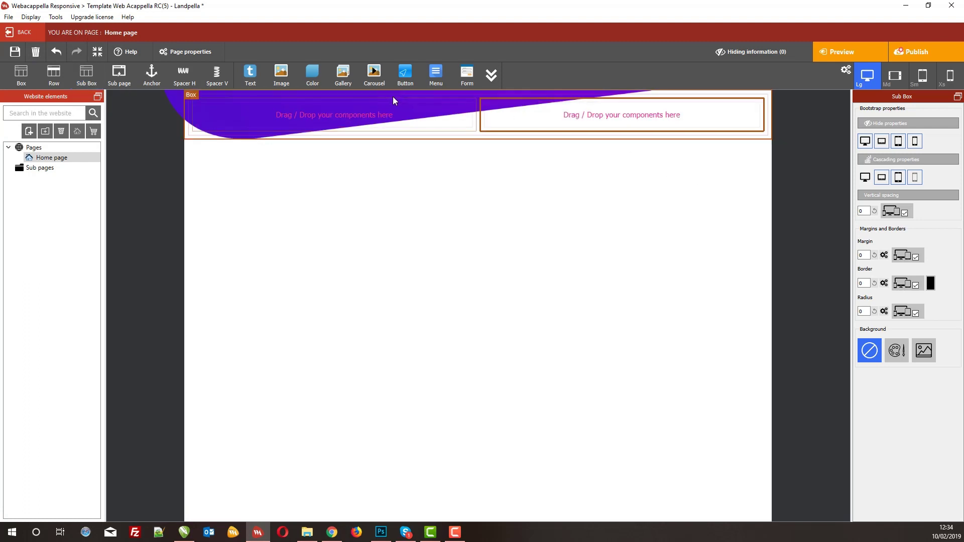
{"action": "key", "text": "Delete"}
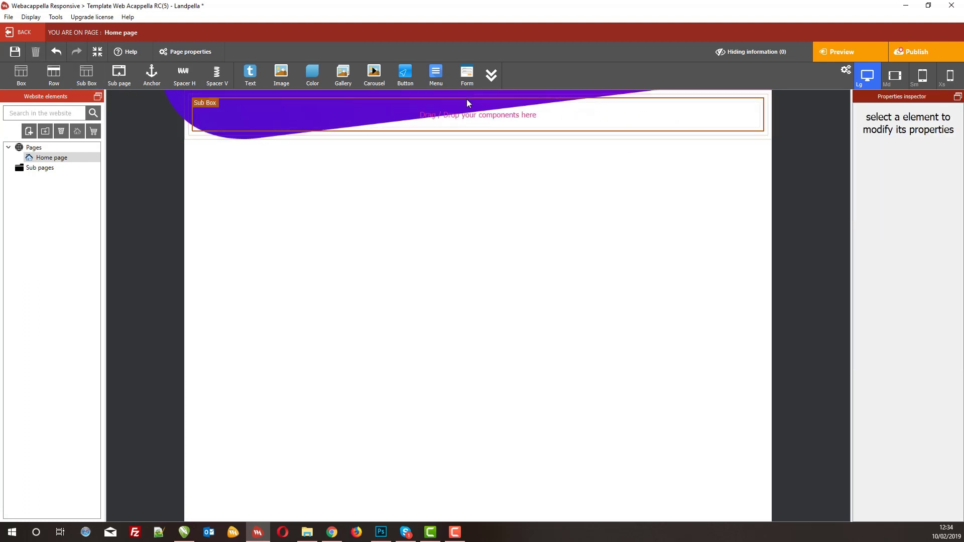
{"action": "left_click", "coordinate": [465, 99]}
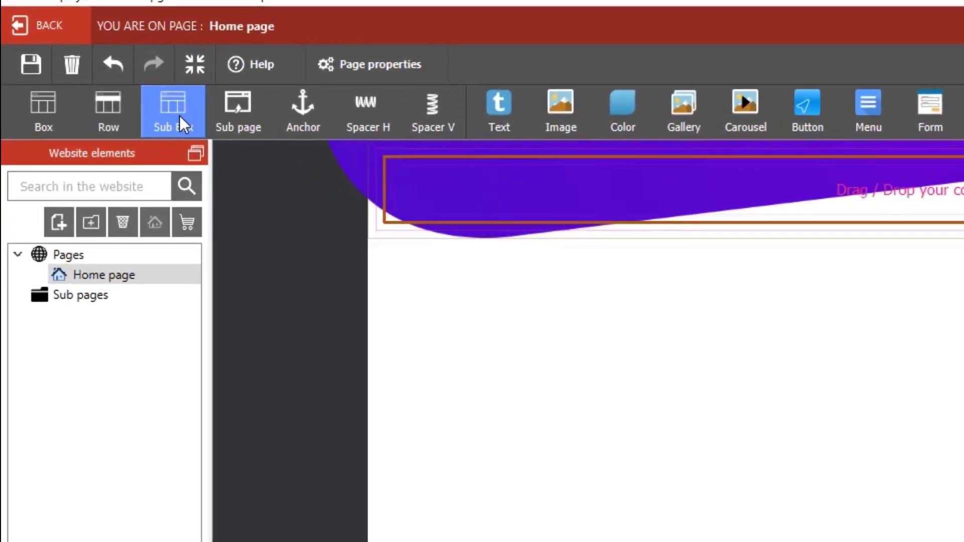
{"action": "left_click", "coordinate": [180, 116]}
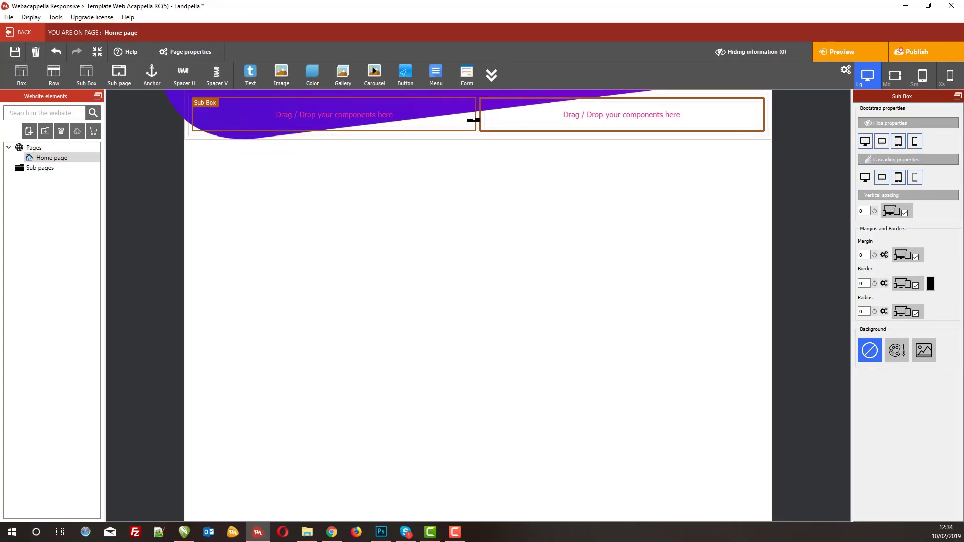
Step: Widen the first sub box to about five sixths of the row and insert a Menu component in it
{"action": "left_click_drag", "start_coordinate": [477, 116], "coordinate": [457, 122]}
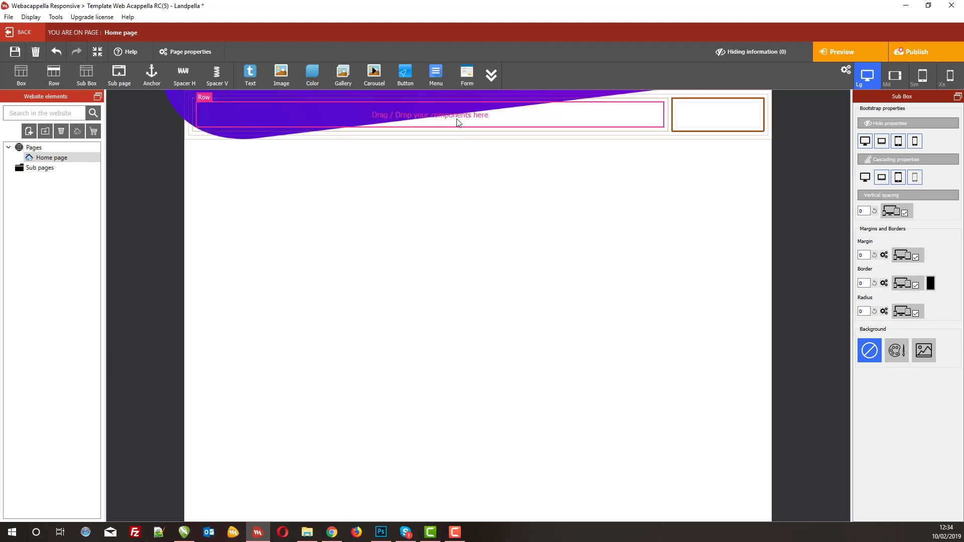
{"action": "mouse_move", "coordinate": [672, 107]}
{"action": "left_mouse_down"}
{"action": "mouse_move", "coordinate": [398, 113]}
{"action": "mouse_move", "coordinate": [674, 115]}
{"action": "left_mouse_up"}
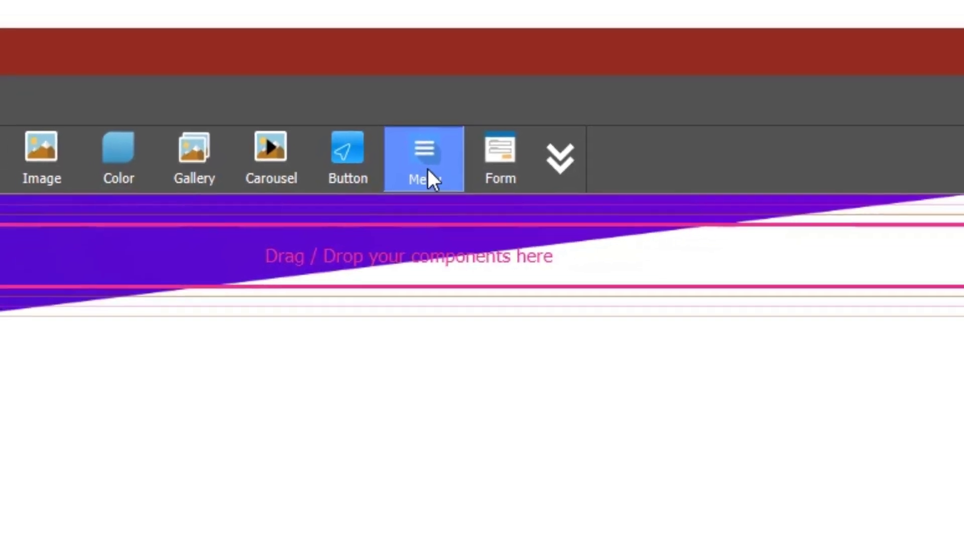
{"action": "left_click", "coordinate": [427, 171]}
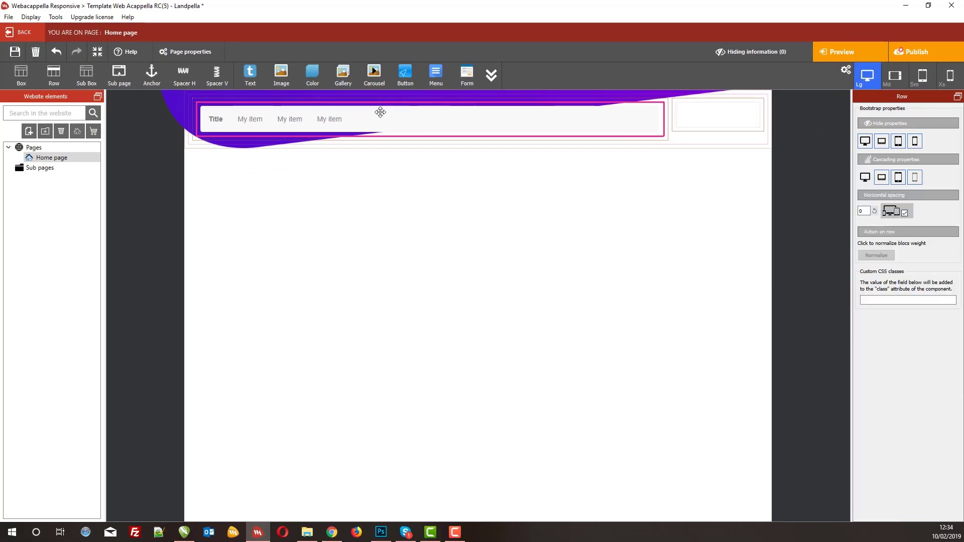
Step: Insert a vertical spacer below the menu row in the header box and set its height to 500 px
{"action": "left_click", "coordinate": [403, 114]}
{"action": "left_click", "coordinate": [339, 151]}
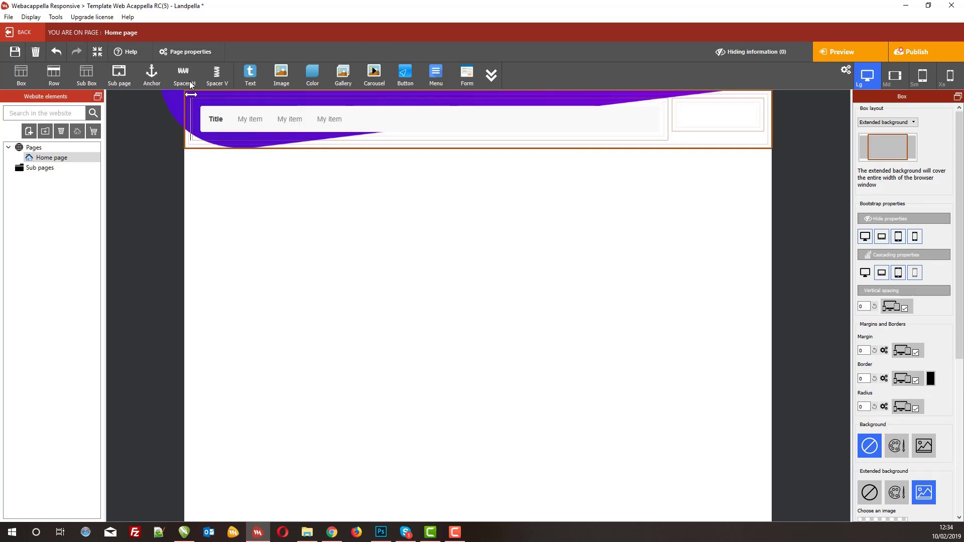
{"action": "left_click", "coordinate": [219, 75]}
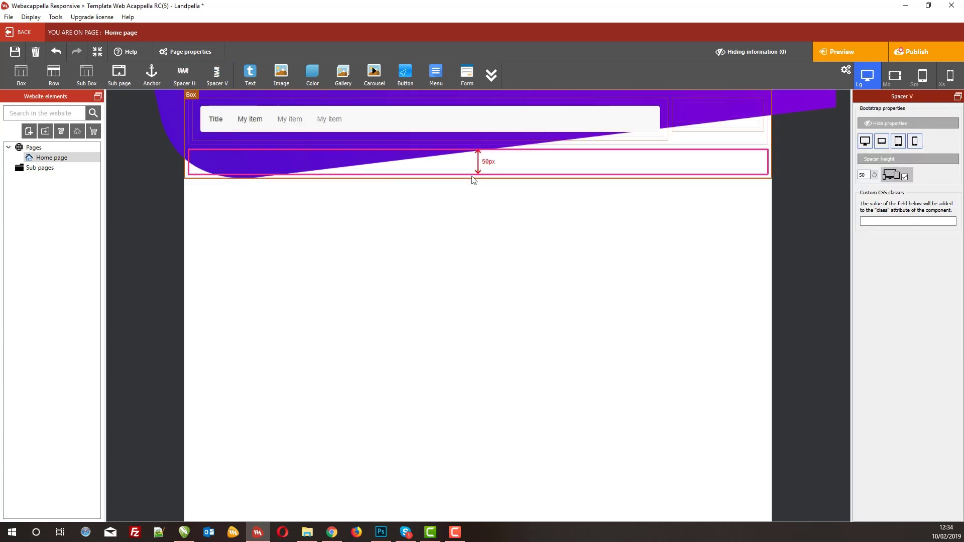
{"action": "type", "text": "500"}
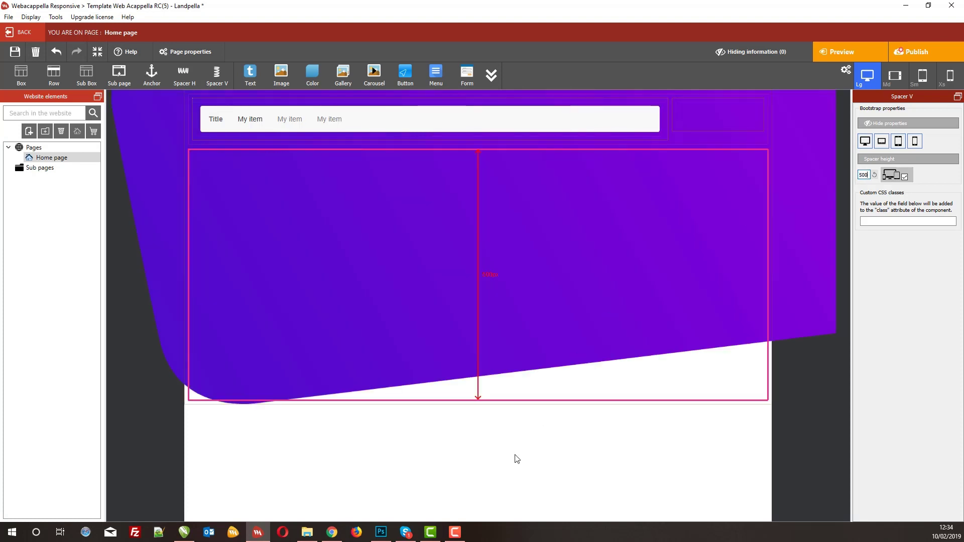
{"action": "left_click", "coordinate": [517, 458]}
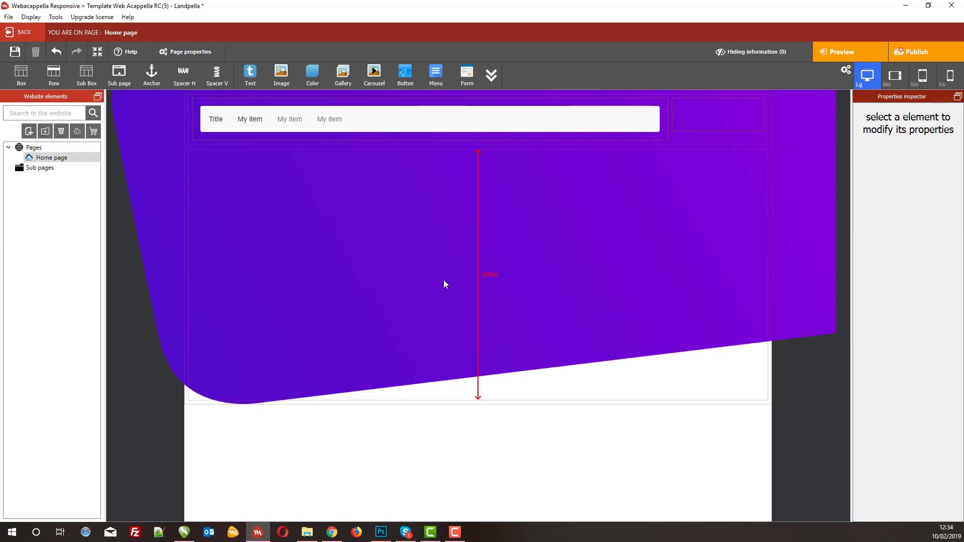
Step: Make the menu's background colour fully transparent by setting its opacity to 0%
{"action": "left_click", "coordinate": [195, 235]}
{"action": "left_click", "coordinate": [396, 112]}
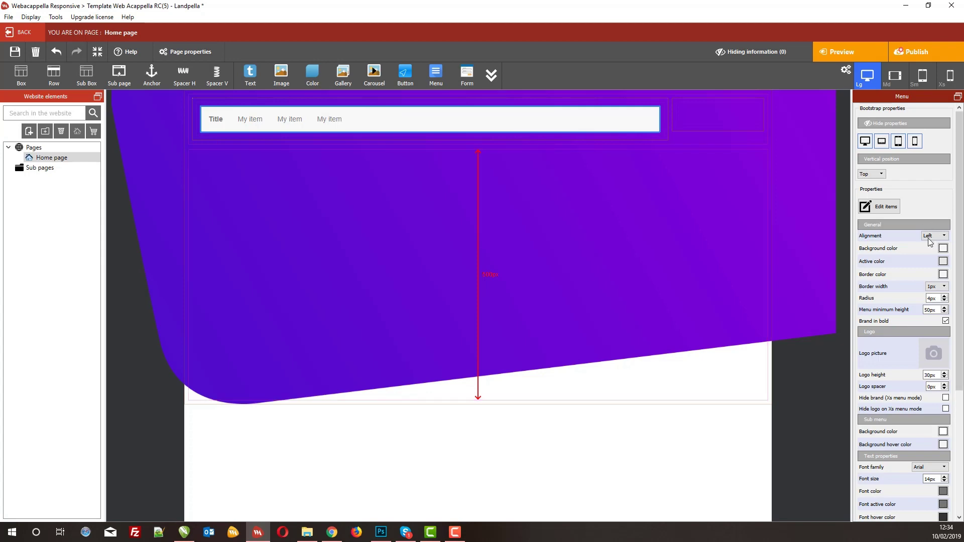
{"action": "left_click", "coordinate": [943, 248]}
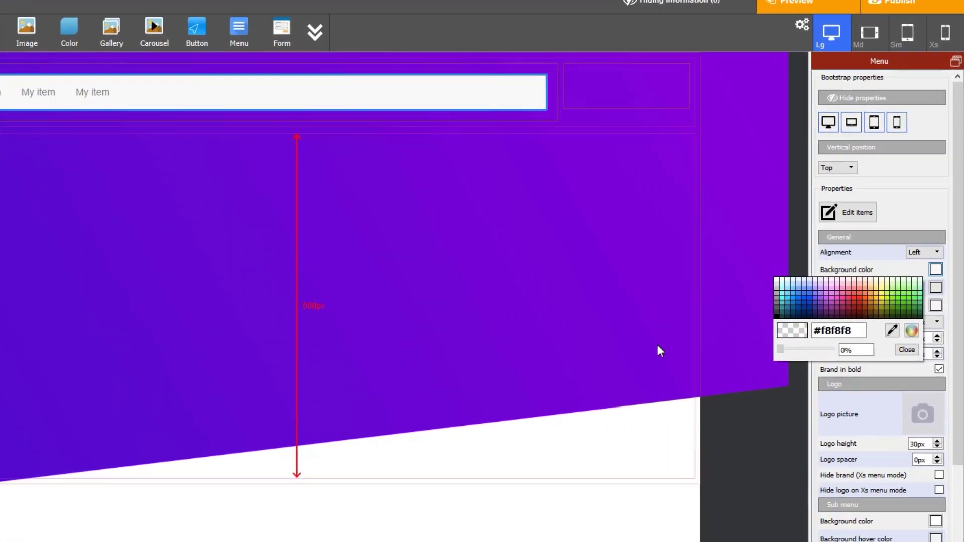
{"action": "left_click", "coordinate": [607, 209]}
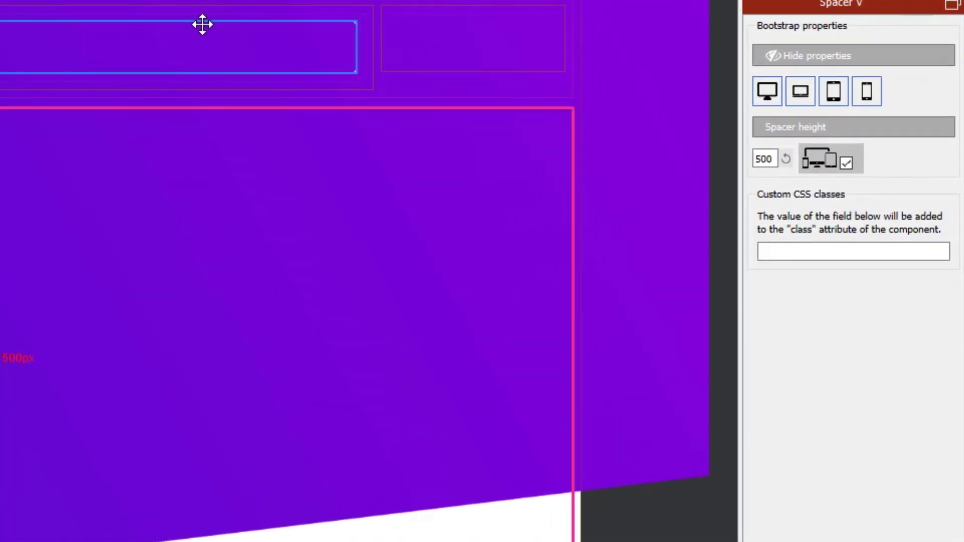
Step: Make the menu's active colour and border colour fully transparent with 0% opacity
{"action": "left_click", "coordinate": [249, 35]}
{"action": "left_click", "coordinate": [927, 335]}
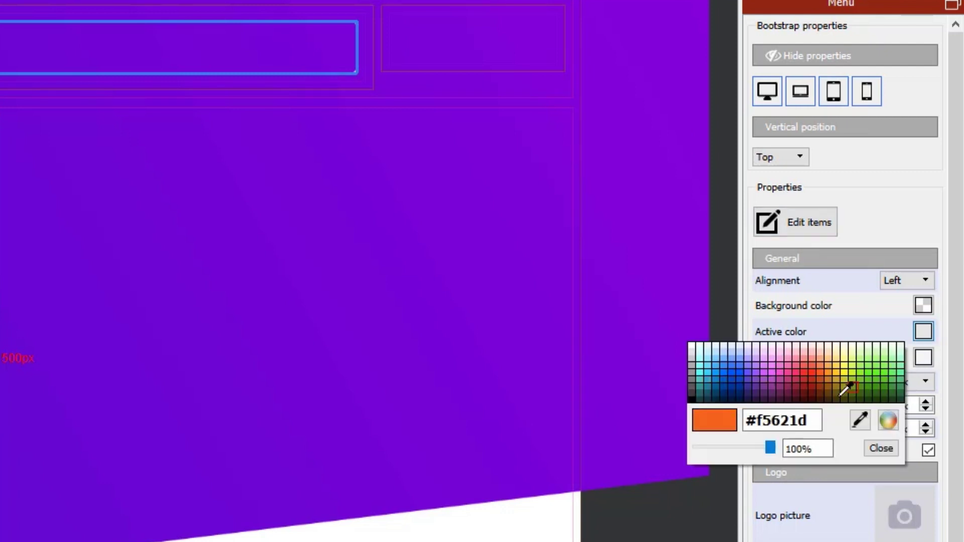
{"action": "left_click_drag", "start_coordinate": [776, 442], "coordinate": [562, 442]}
{"action": "left_click", "coordinate": [817, 311]}
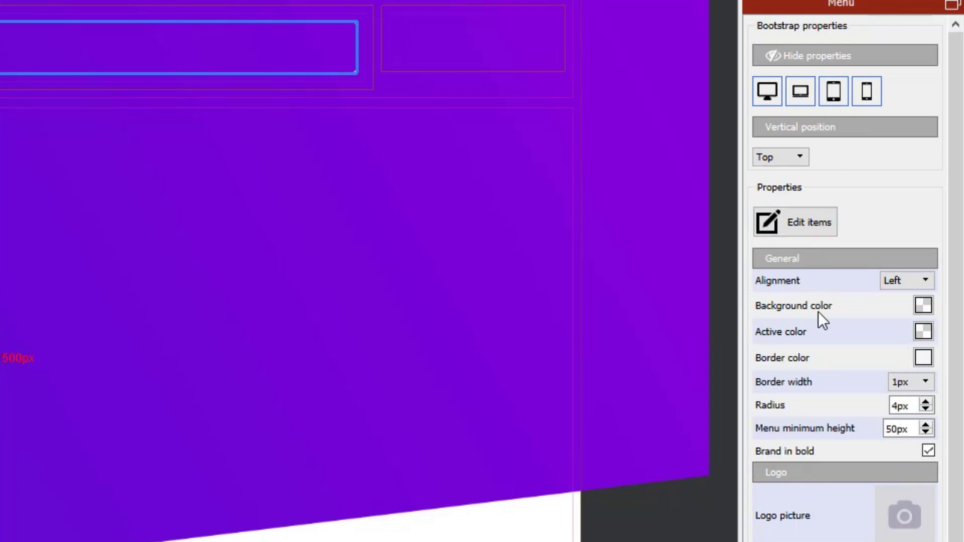
{"action": "left_click", "coordinate": [923, 357]}
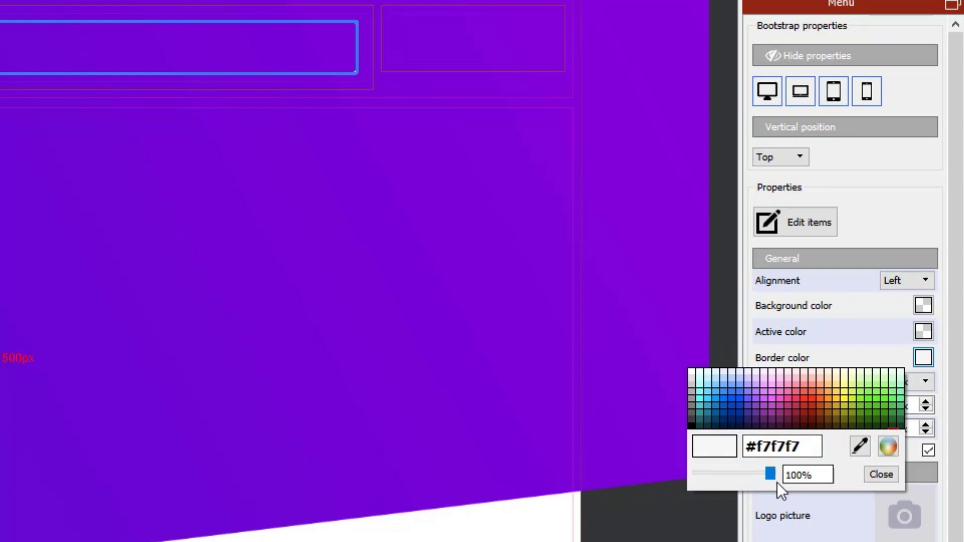
{"action": "left_click_drag", "start_coordinate": [769, 474], "coordinate": [612, 484]}
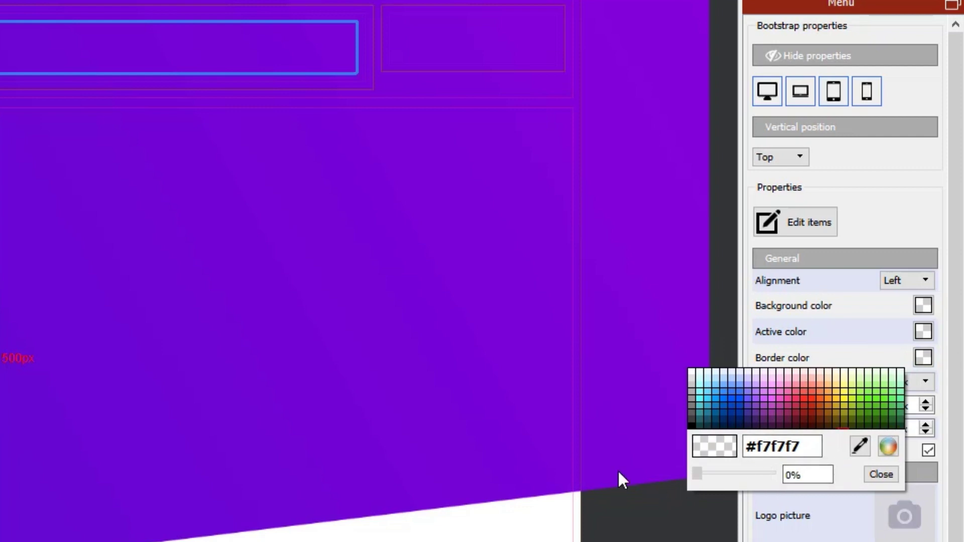
{"action": "left_click", "coordinate": [845, 331]}
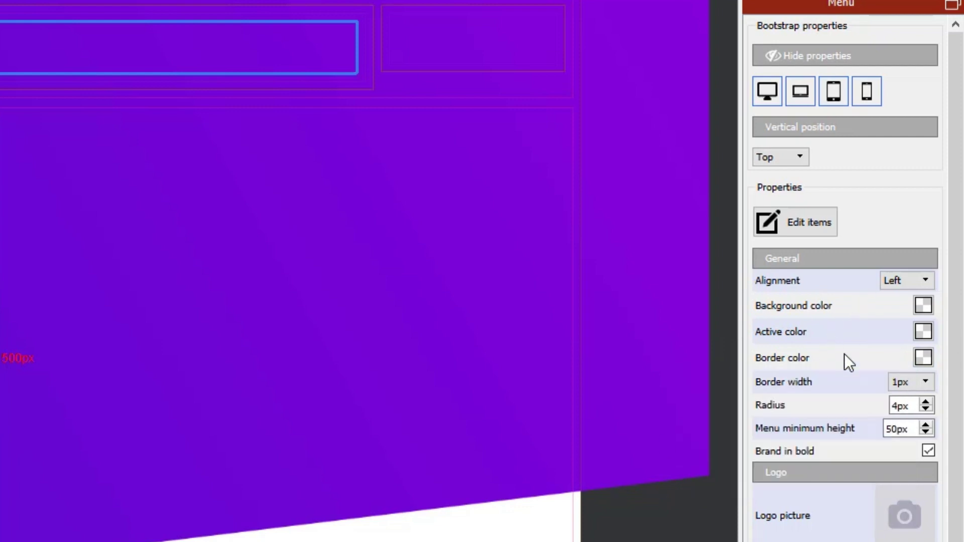
Step: Set the menu's border width and corner radius to 0 px
{"action": "left_click", "coordinate": [925, 382]}
{"action": "left_click", "coordinate": [917, 397]}
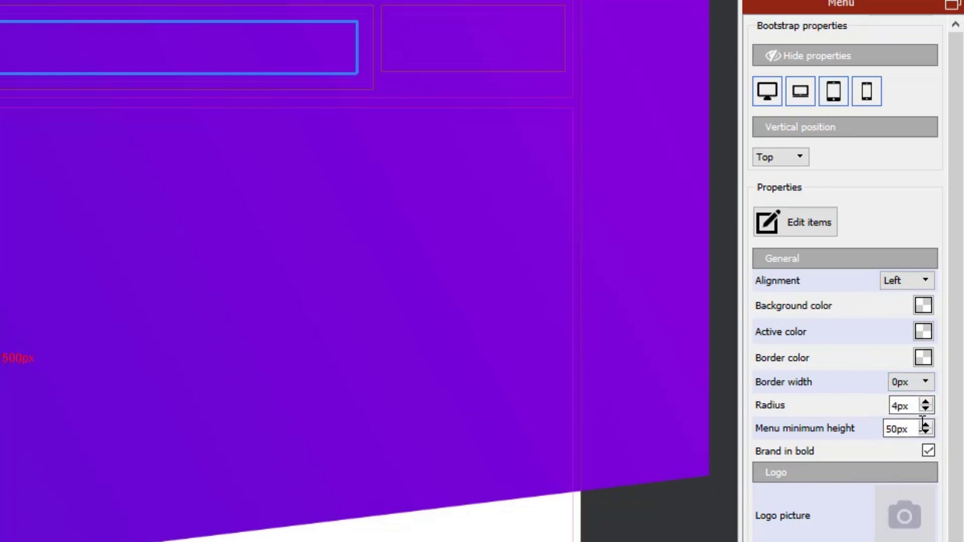
{"action": "left_click_drag", "start_coordinate": [910, 404], "coordinate": [766, 403]}
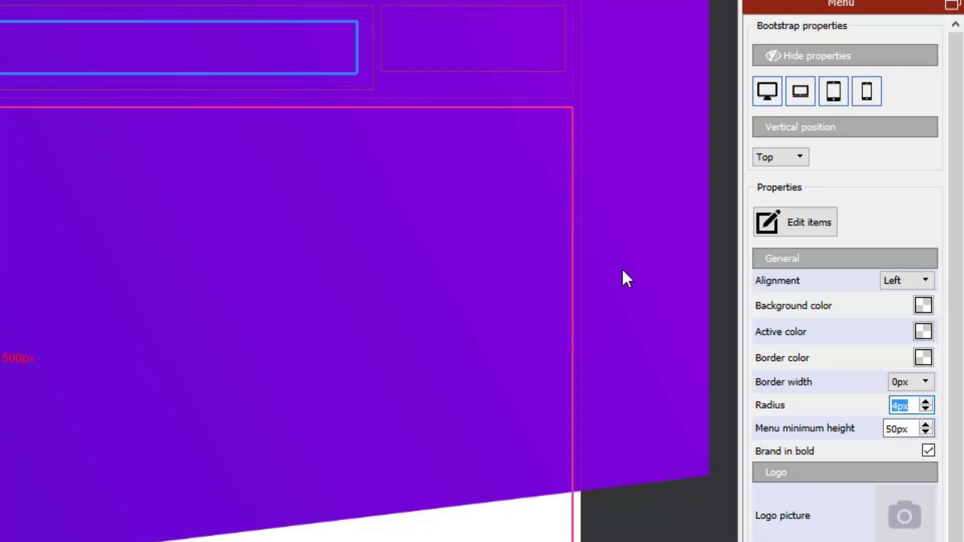
{"action": "type", "text": "0"}
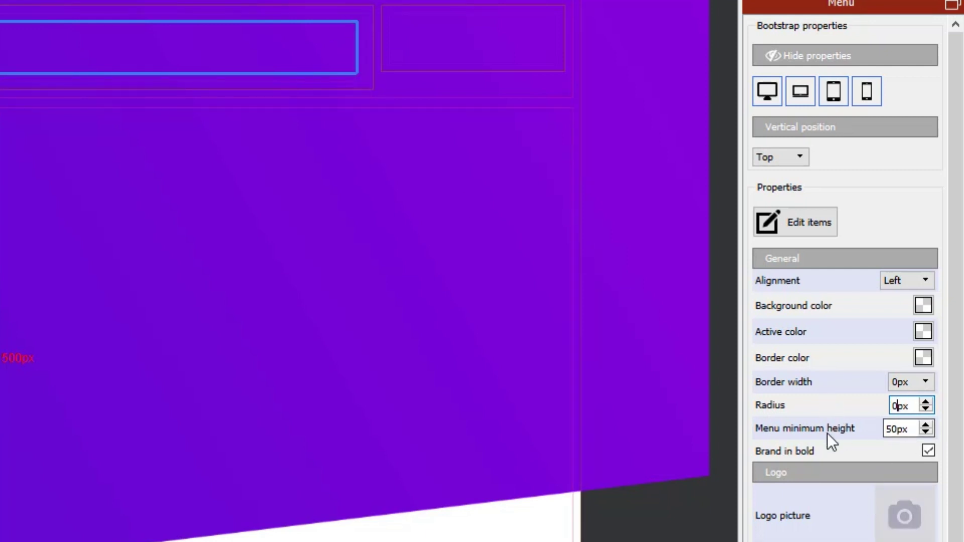
Step: Try menu minimum heights of 15 px and 100 px, and set the minimum height to 80 px
{"action": "double_click", "coordinate": [913, 429]}
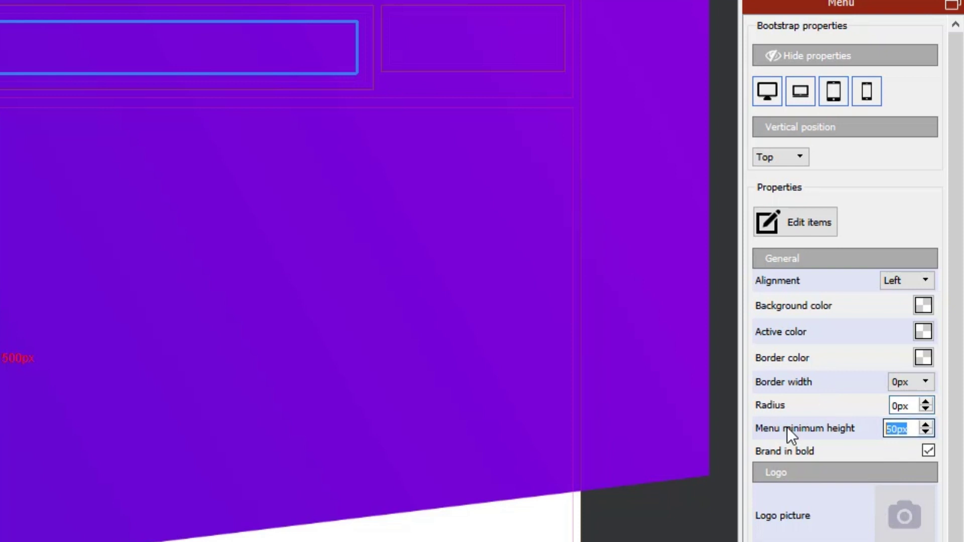
{"action": "type", "text": "15"}
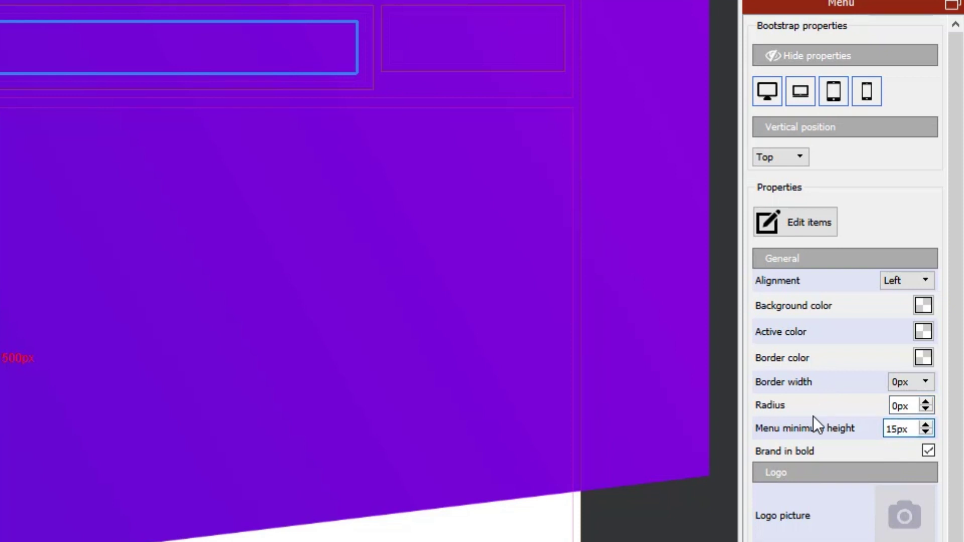
{"action": "key", "text": "BackSpace"}
{"action": "type", "text": "00"}
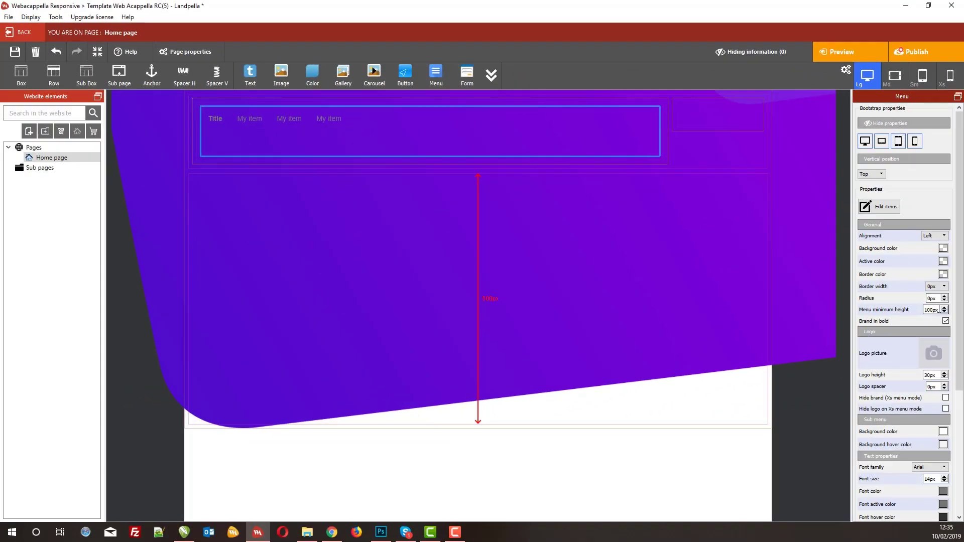
{"action": "key", "text": "BackSpace"}
{"action": "key", "text": "BackSpace"}
{"action": "key", "text": "BackSpace"}
{"action": "type", "text": "80"}
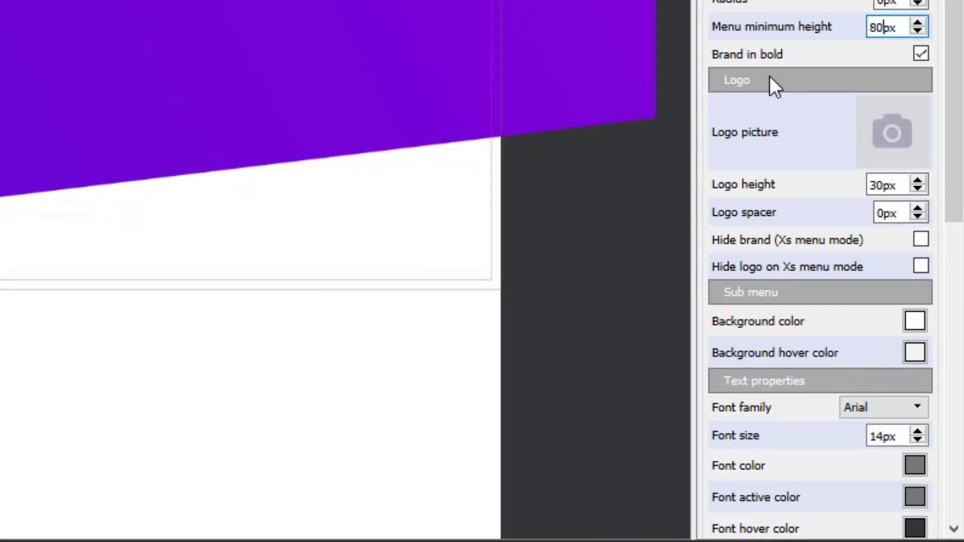
Step: Import Logotipo-Landpella-branco-site.png from disk and use it as the menu's logo picture
{"action": "left_click", "coordinate": [888, 135]}
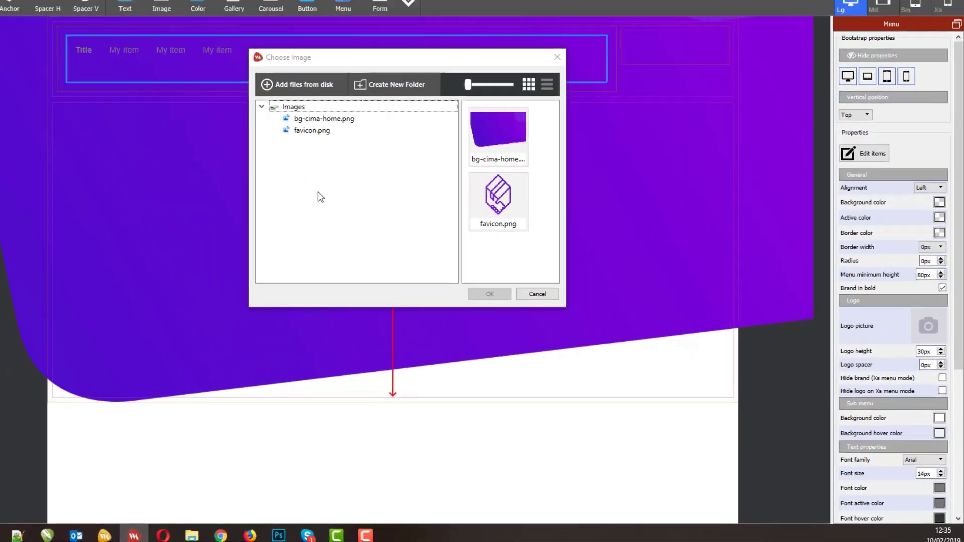
{"action": "left_click", "coordinate": [297, 84]}
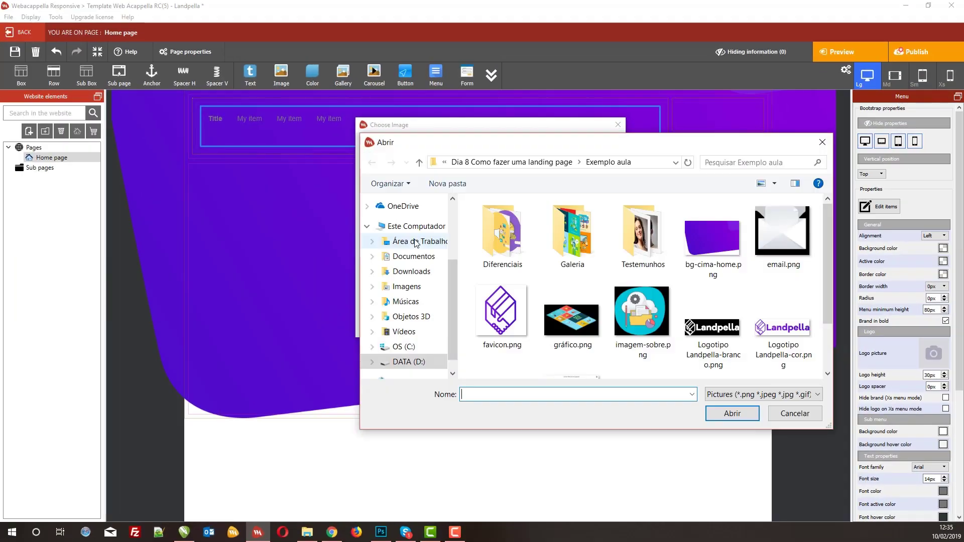
{"action": "left_click", "coordinate": [800, 330]}
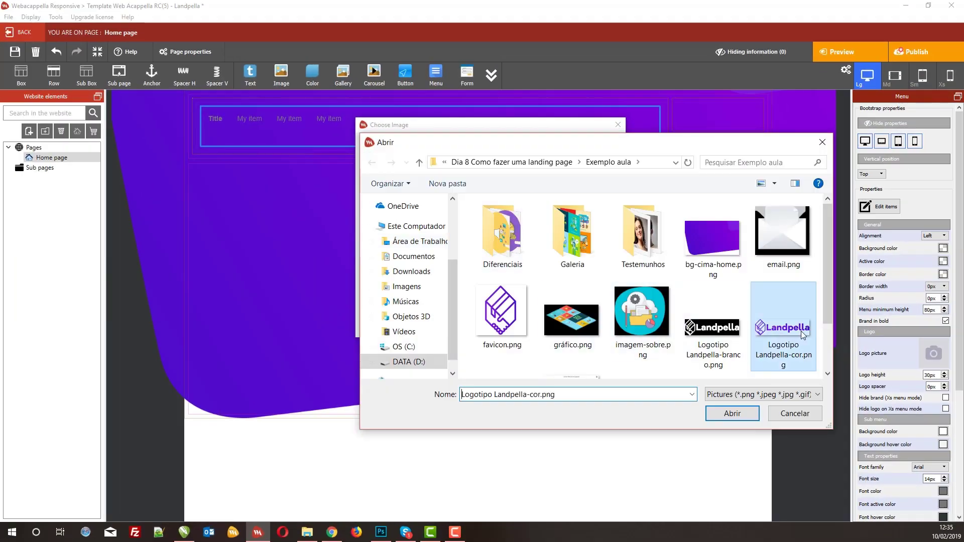
{"action": "scroll", "coordinate": [801, 330], "scroll_direction": "down", "scroll_amount": 1}
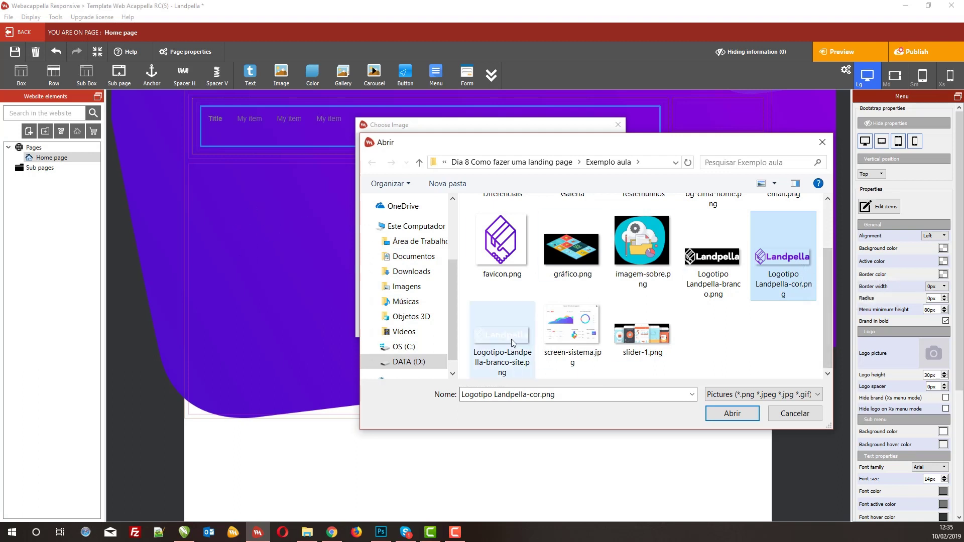
{"action": "double_click", "coordinate": [485, 334]}
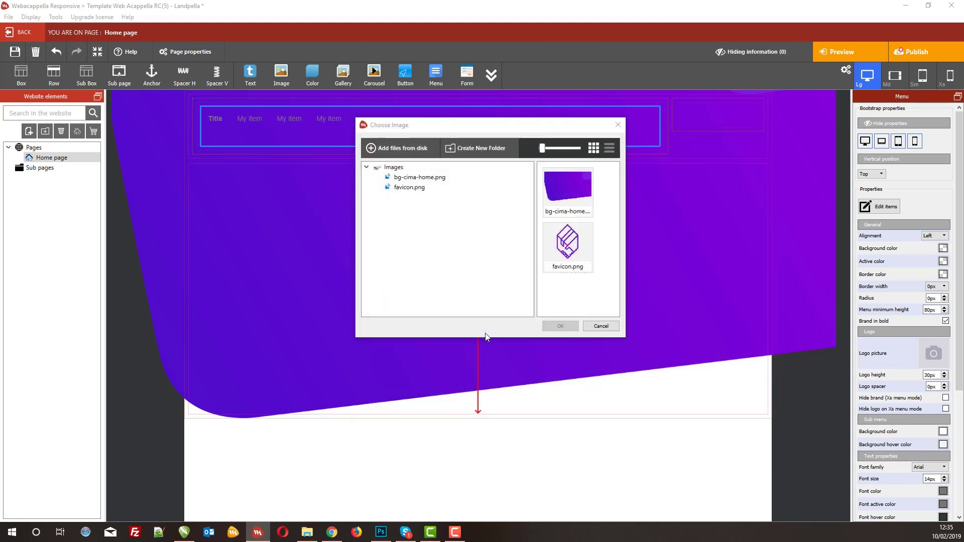
{"action": "left_click", "coordinate": [560, 327]}
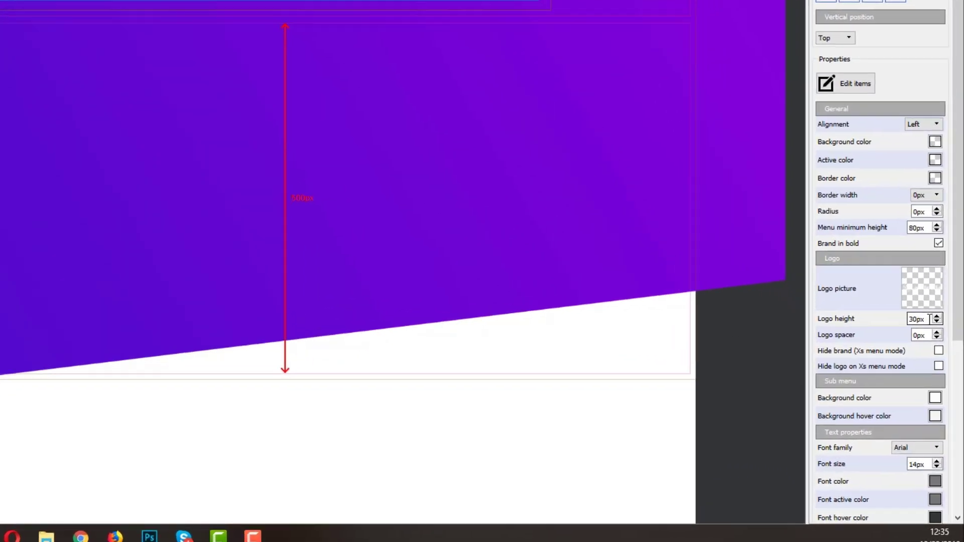
Step: Set the menu's logo height to 70 px and the logo spacer to 50 px
{"action": "left_click", "coordinate": [929, 374]}
{"action": "double_click", "coordinate": [903, 261]}
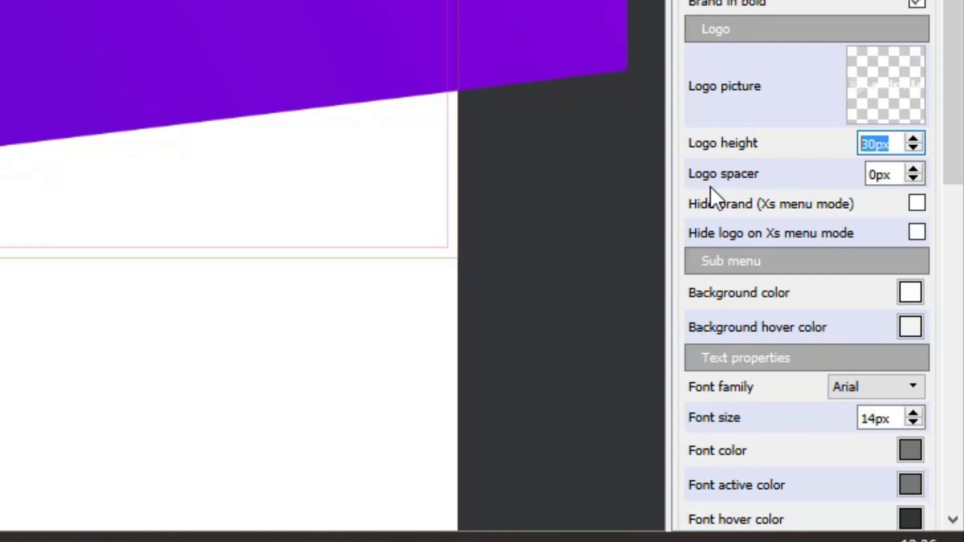
{"action": "type", "text": "70"}
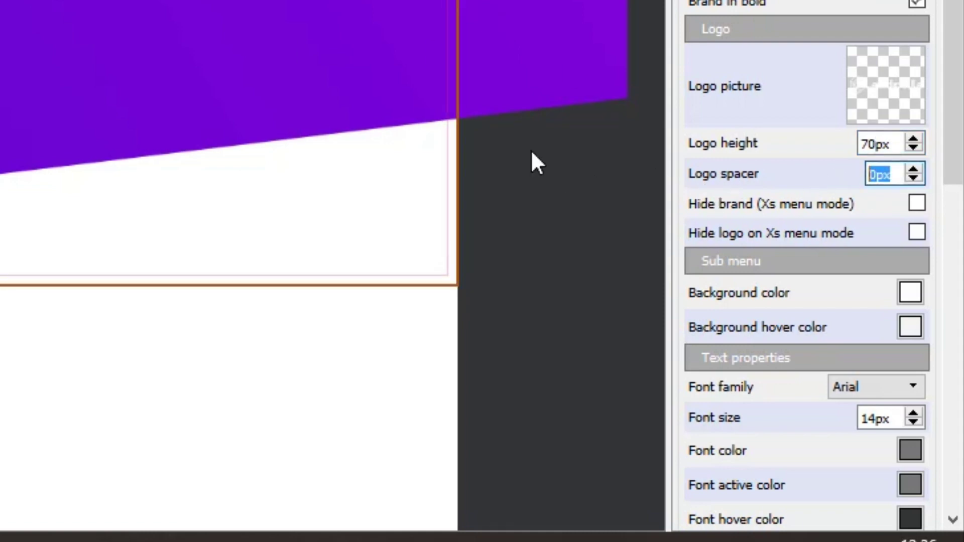
{"action": "left_click", "coordinate": [911, 169]}
{"action": "type", "text": "50"}
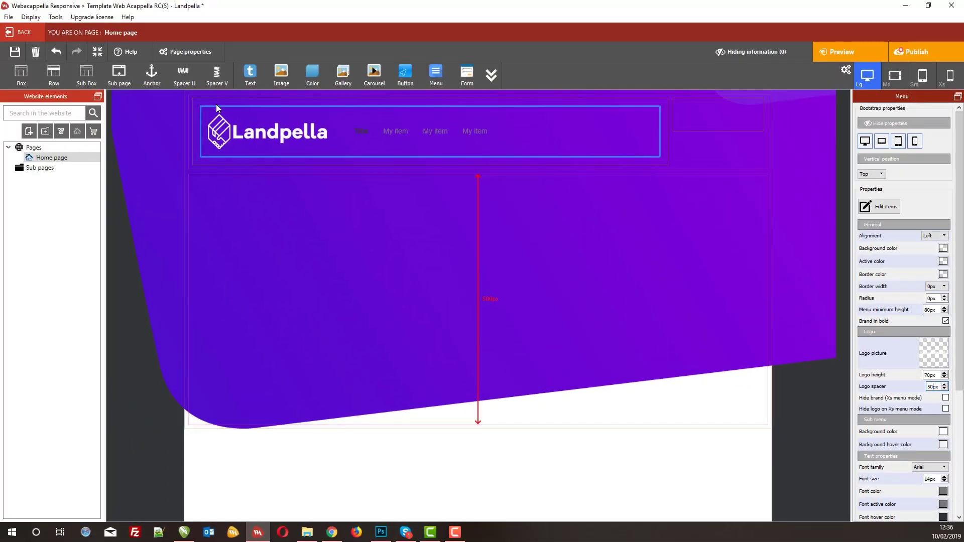
{"action": "left_click", "coordinate": [252, 234]}
Step: Set the menu text's font family to Montserrat and its font colour to white
{"action": "left_click", "coordinate": [532, 143]}
{"action": "scroll", "coordinate": [903, 427], "scroll_direction": "down", "scroll_amount": 5}
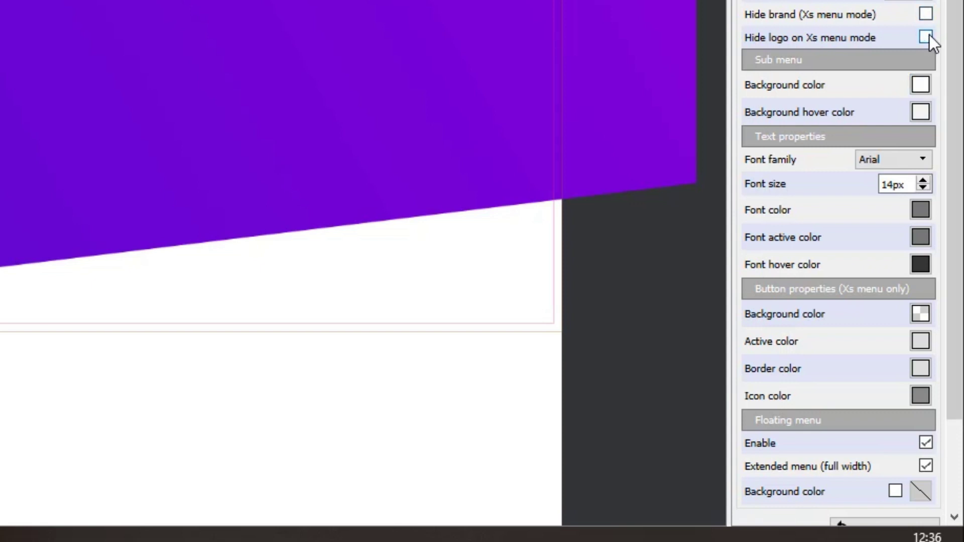
{"action": "mouse_move", "coordinate": [802, 37]}
{"action": "left_click", "coordinate": [911, 165]}
{"action": "scroll", "coordinate": [889, 241], "scroll_direction": "down", "scroll_amount": 2}
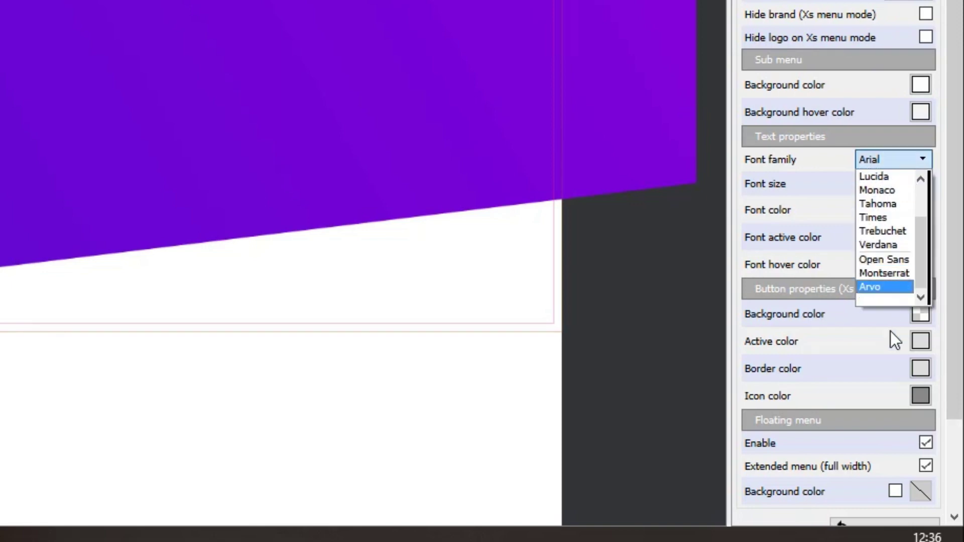
{"action": "left_click", "coordinate": [896, 273]}
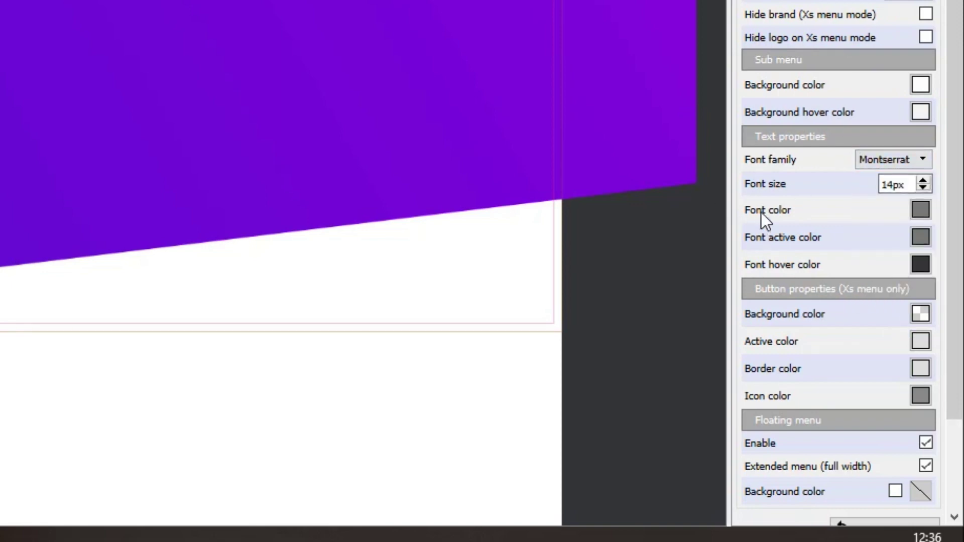
{"action": "left_click", "coordinate": [926, 217]}
{"action": "left_click", "coordinate": [680, 223]}
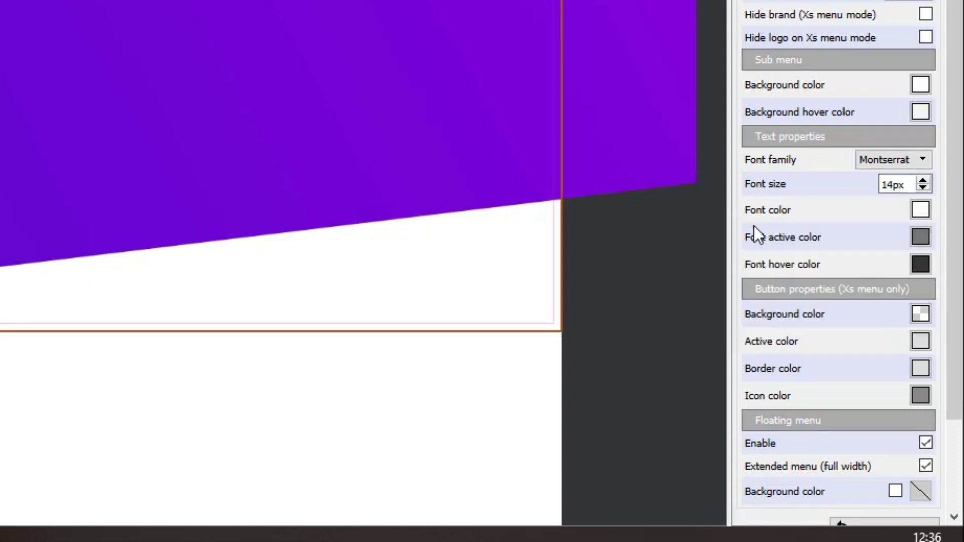
Step: Set the menu text's font active colour to a light greyish purple by sampling the header's purple and reducing its saturation
{"action": "left_click", "coordinate": [920, 242]}
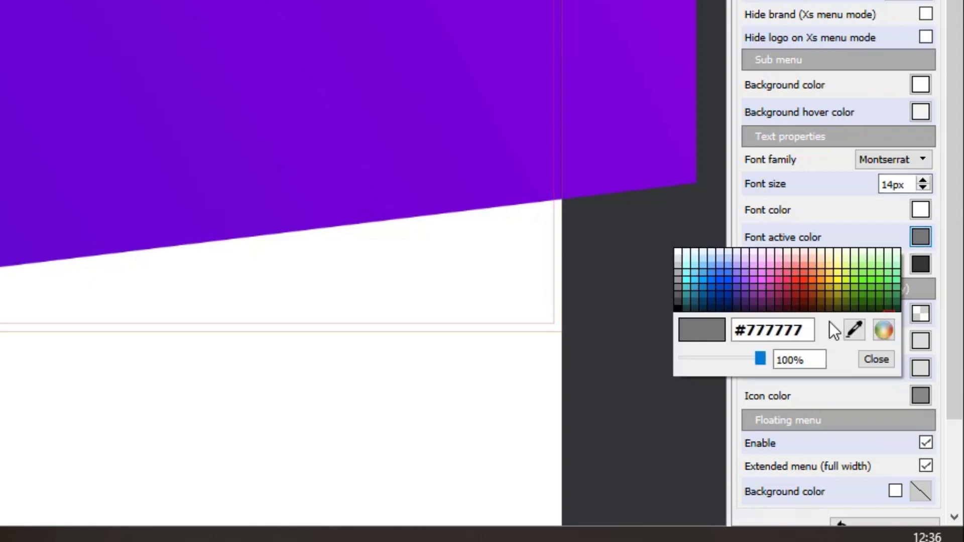
{"action": "left_click", "coordinate": [853, 332]}
{"action": "left_click", "coordinate": [377, 184]}
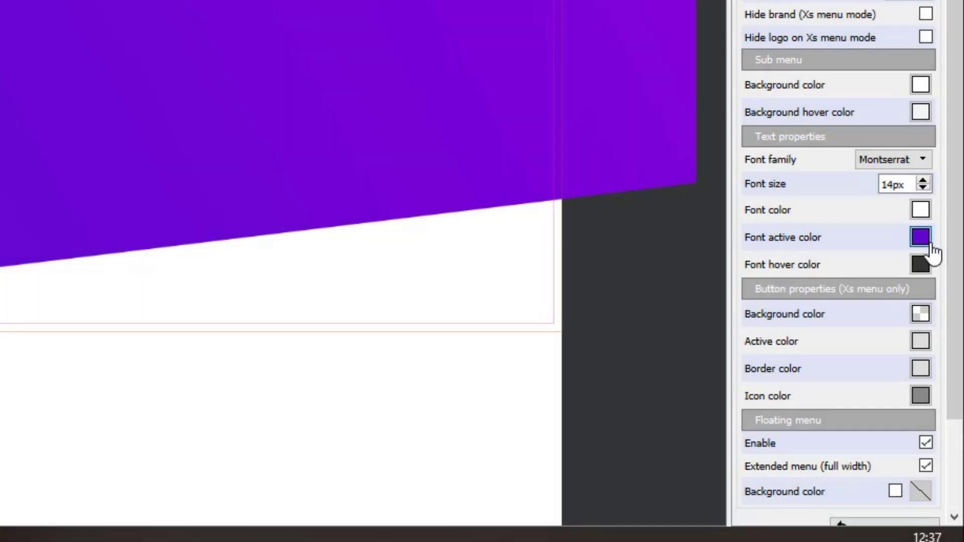
{"action": "left_click", "coordinate": [928, 244]}
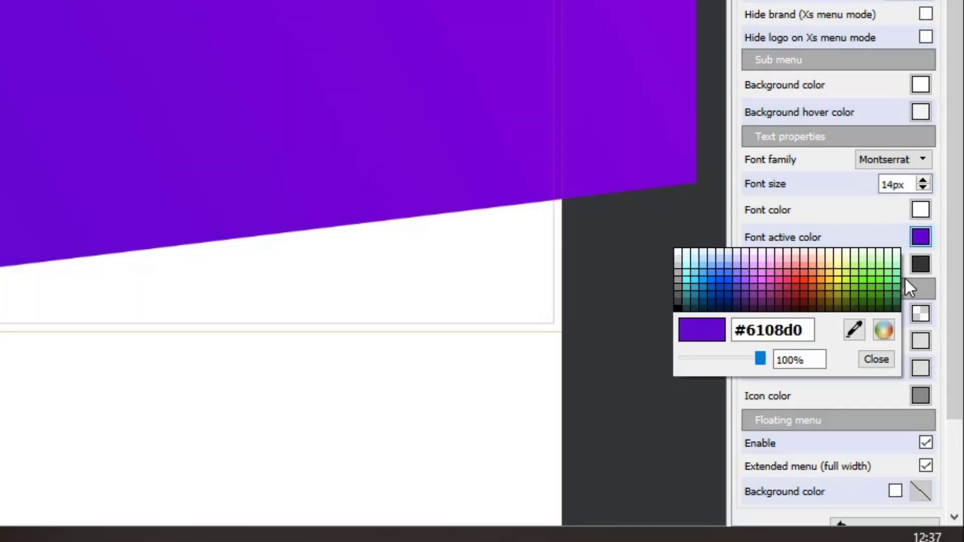
{"action": "left_click", "coordinate": [884, 330]}
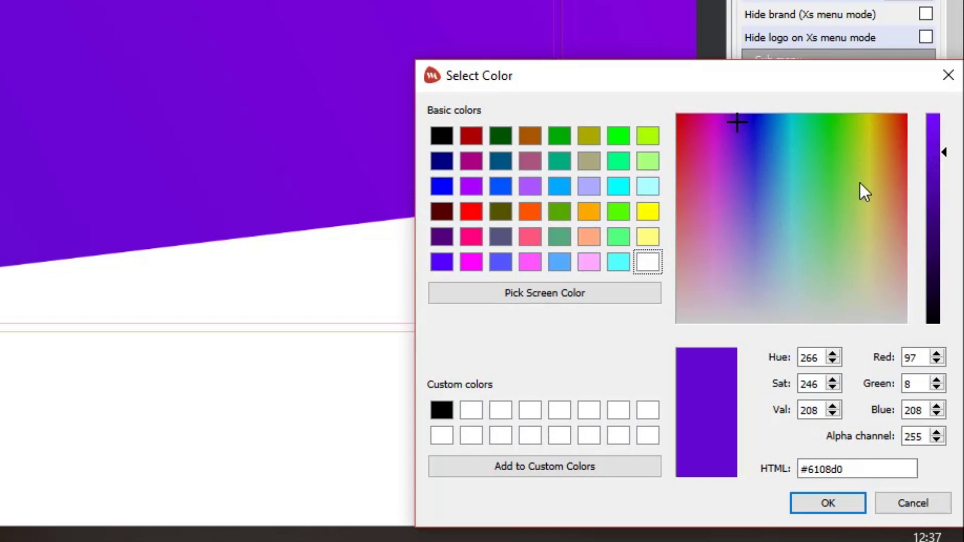
{"action": "left_click_drag", "start_coordinate": [734, 124], "coordinate": [739, 304]}
{"action": "left_click", "coordinate": [835, 510]}
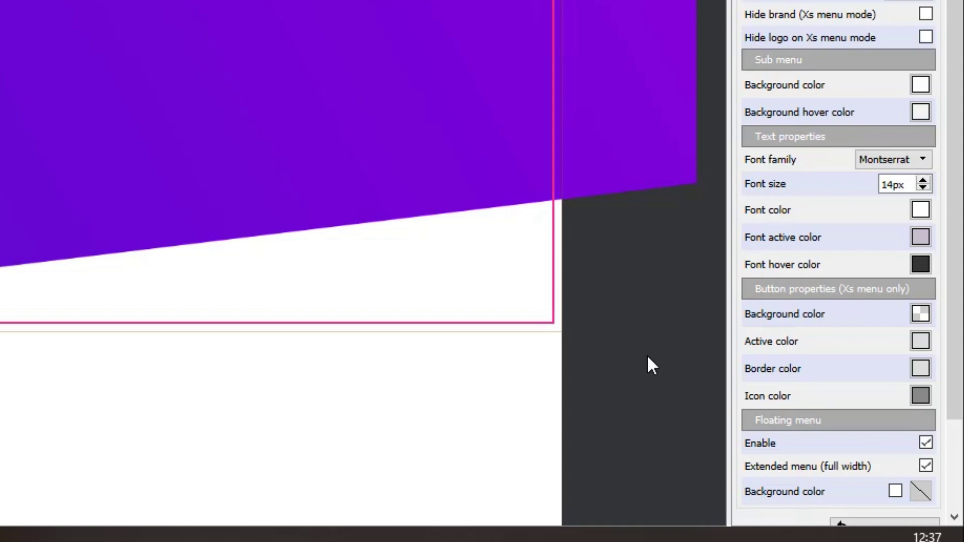
Step: Set the menu text's font hover colour by sampling the greyish purple of the font active colour
{"action": "left_click", "coordinate": [922, 265]}
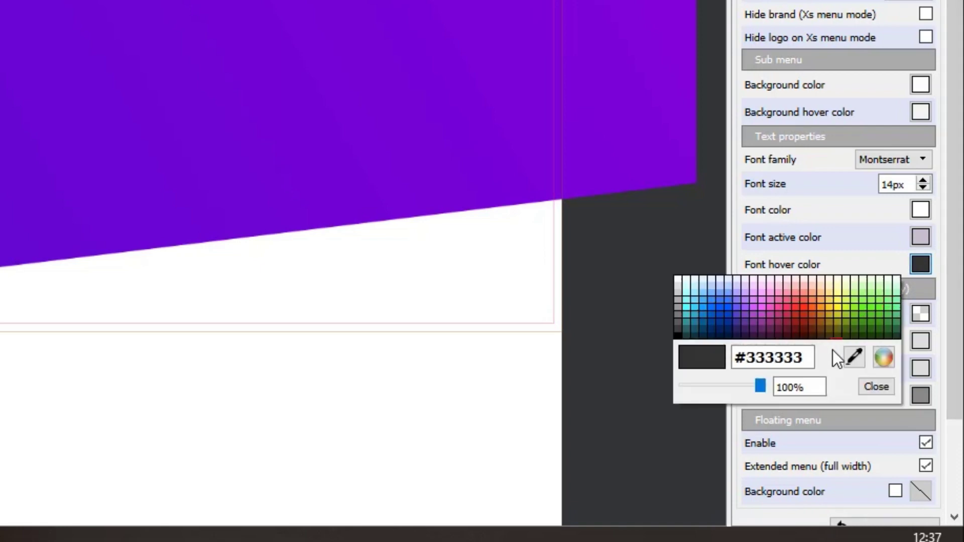
{"action": "left_click", "coordinate": [849, 363]}
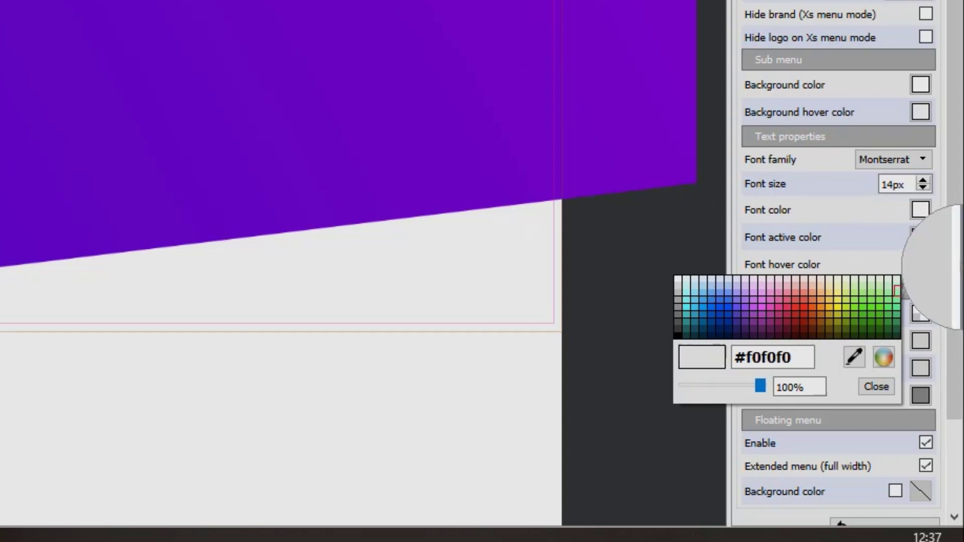
{"action": "left_click", "coordinate": [916, 239]}
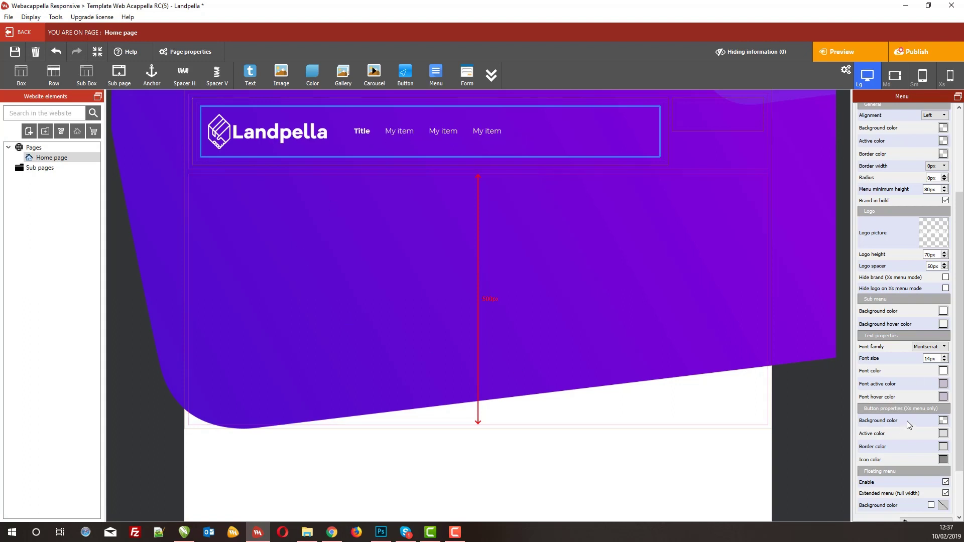
Step: Check the menu in the Xs layout and set its Xs button's active colour to #c5bed0, sampled from the font hover colour
{"action": "scroll", "coordinate": [906, 421], "scroll_direction": "down", "scroll_amount": 3}
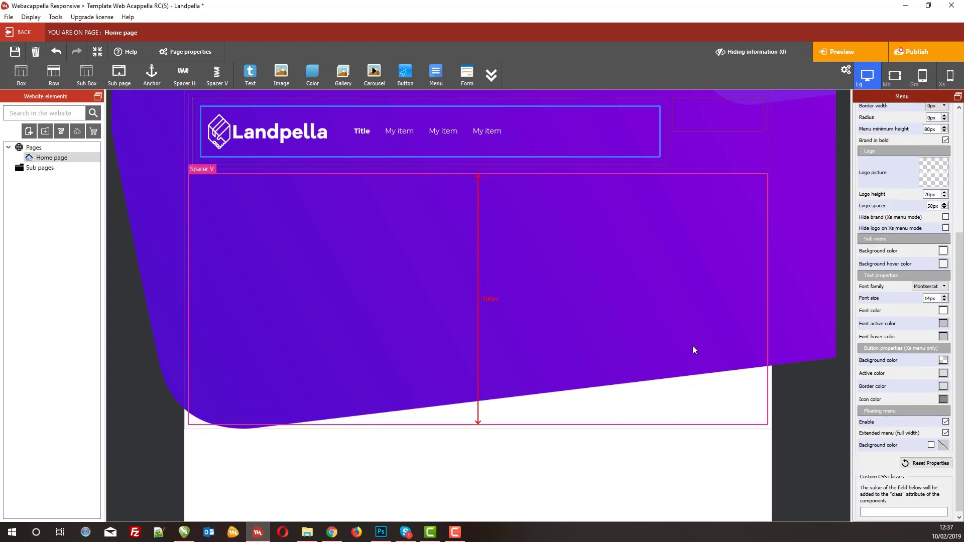
{"action": "left_click", "coordinate": [949, 76]}
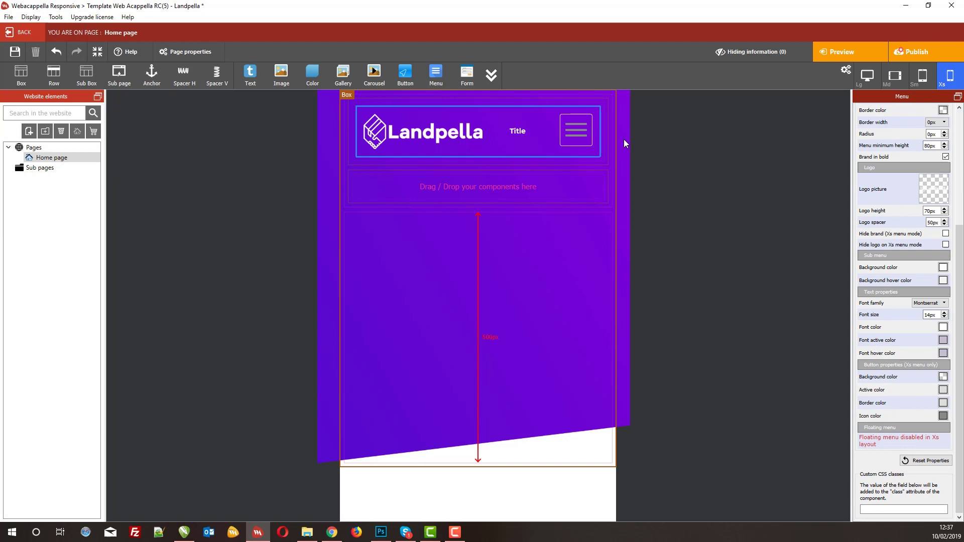
{"action": "left_click", "coordinate": [862, 75]}
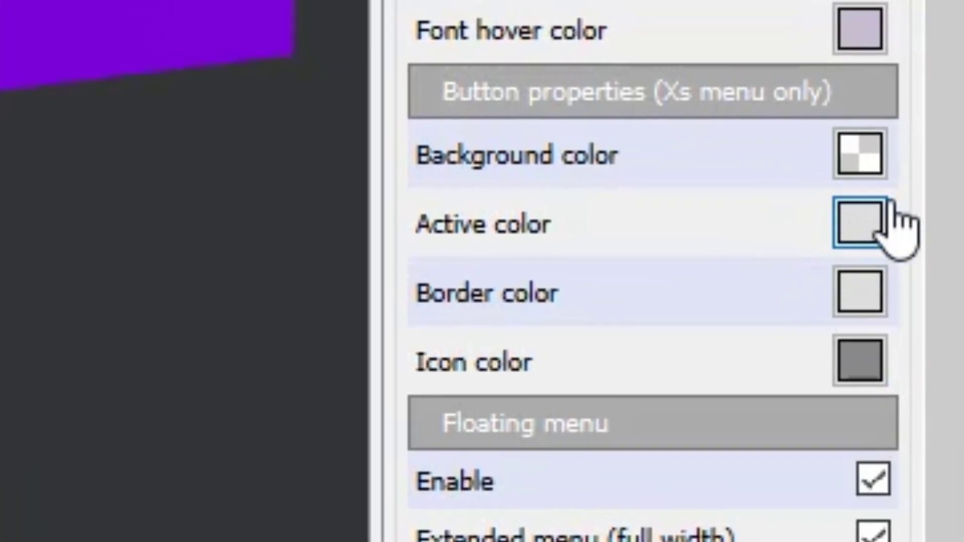
{"action": "left_click", "coordinate": [864, 241]}
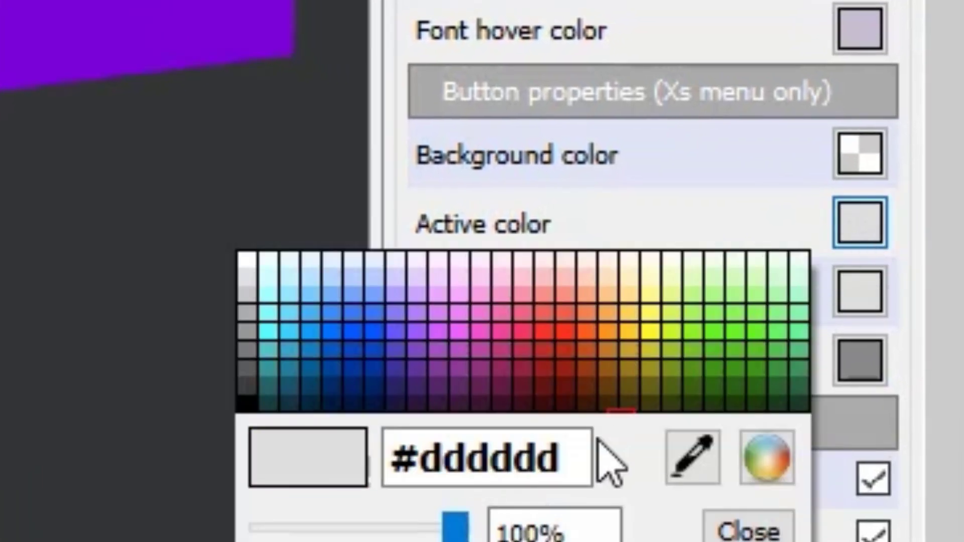
{"action": "left_click", "coordinate": [675, 454]}
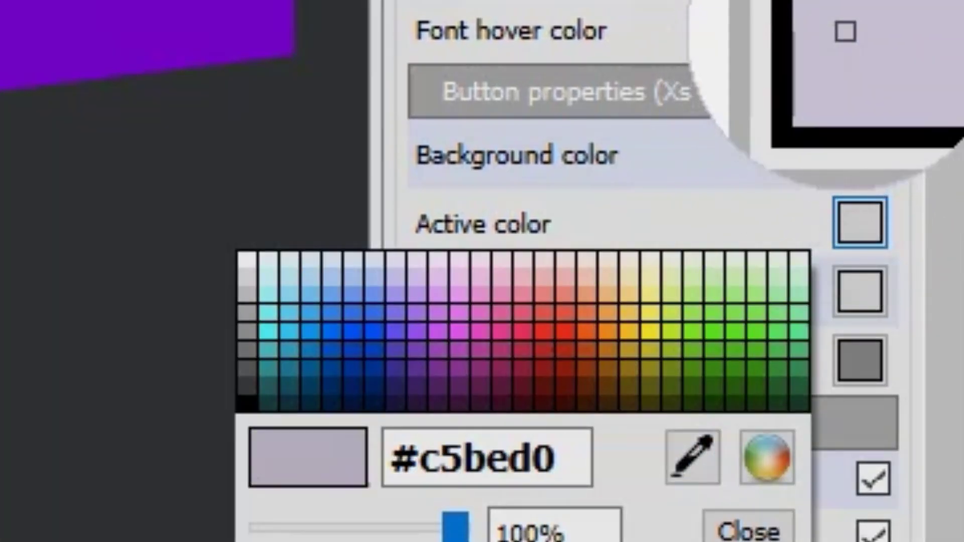
{"action": "left_click", "coordinate": [845, 32]}
Step: Set the Xs menu button's border colour and icon colour to white, and return to the Lg layout
{"action": "left_click", "coordinate": [857, 310]}
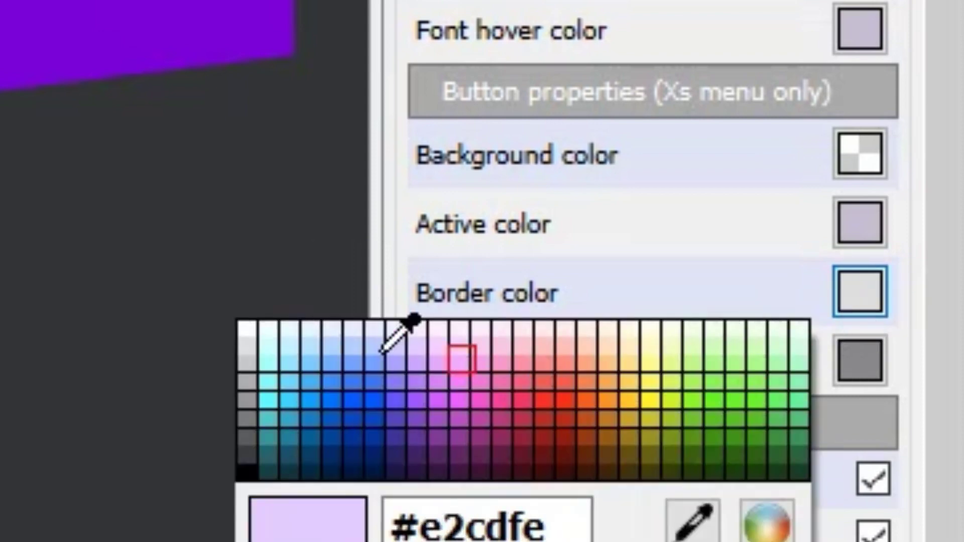
{"action": "left_click", "coordinate": [248, 330]}
{"action": "left_click", "coordinate": [865, 366]}
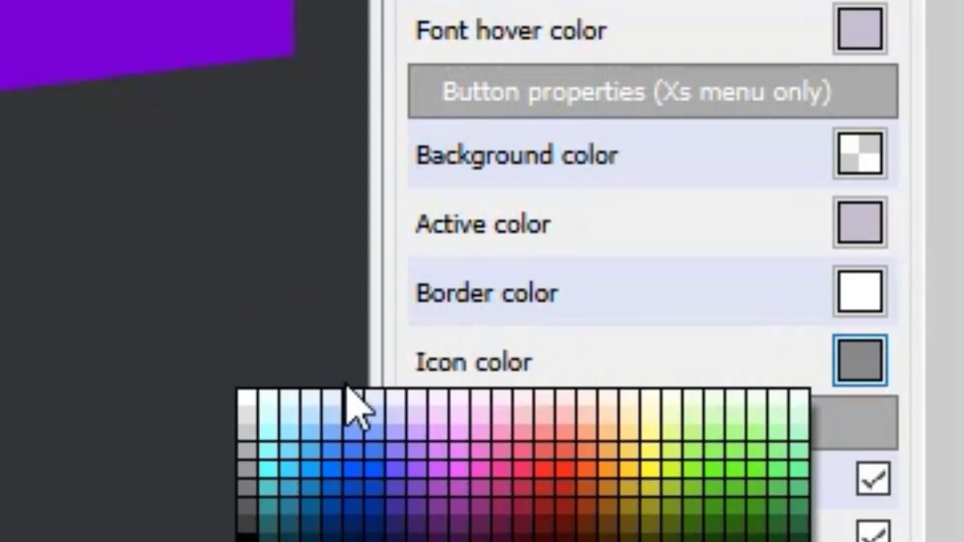
{"action": "left_click", "coordinate": [247, 399]}
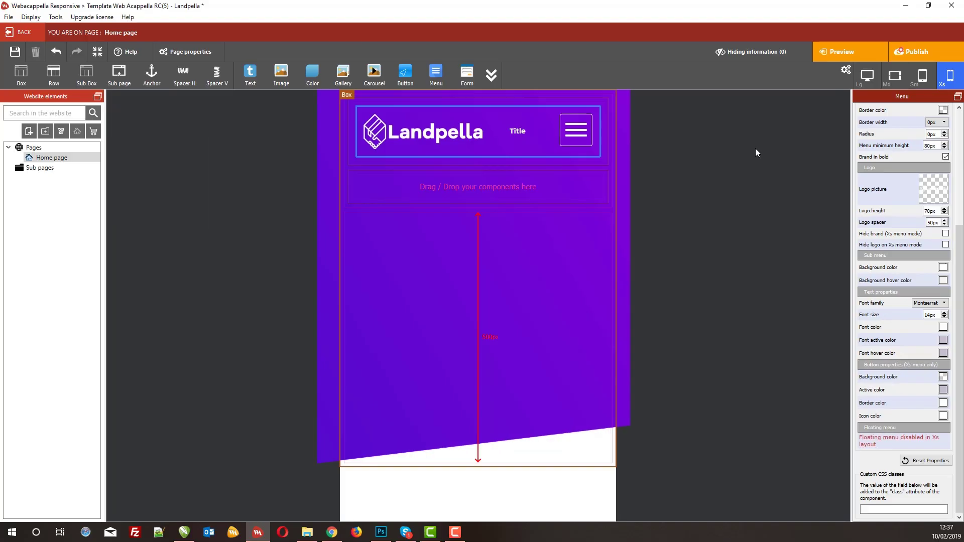
{"action": "left_click", "coordinate": [865, 79]}
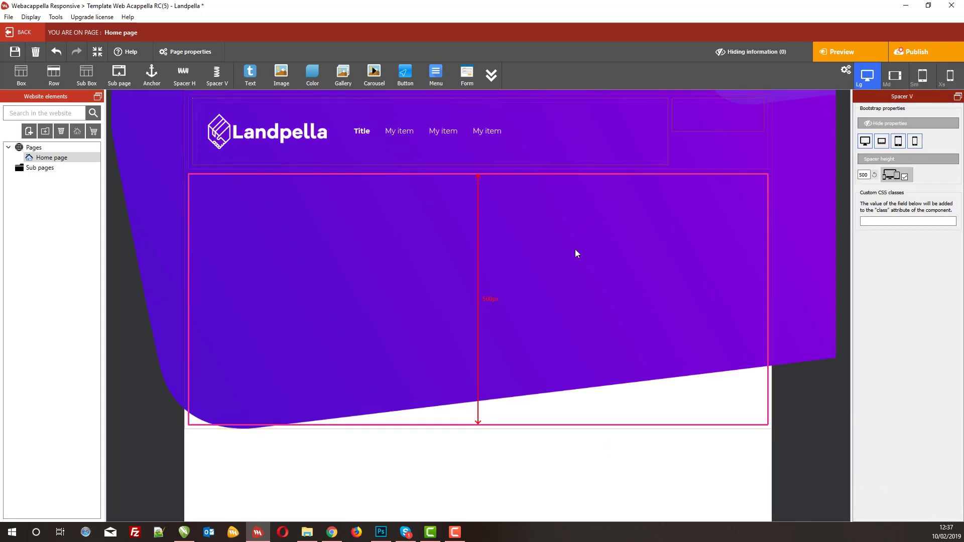
{"action": "scroll", "coordinate": [875, 424], "scroll_direction": "down", "scroll_amount": 5}
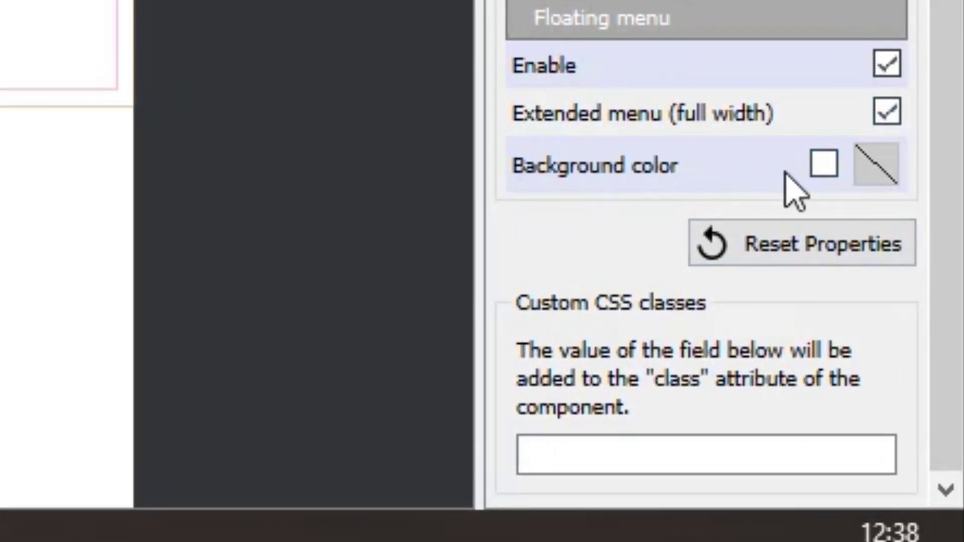
{"action": "left_click", "coordinate": [824, 164]}
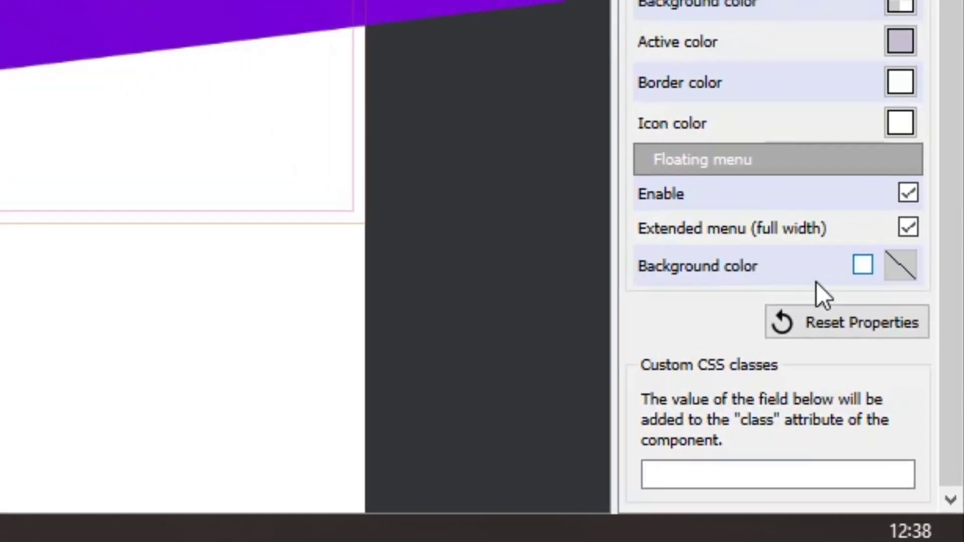
{"action": "scroll", "coordinate": [816, 282], "scroll_direction": "up", "scroll_amount": 8}
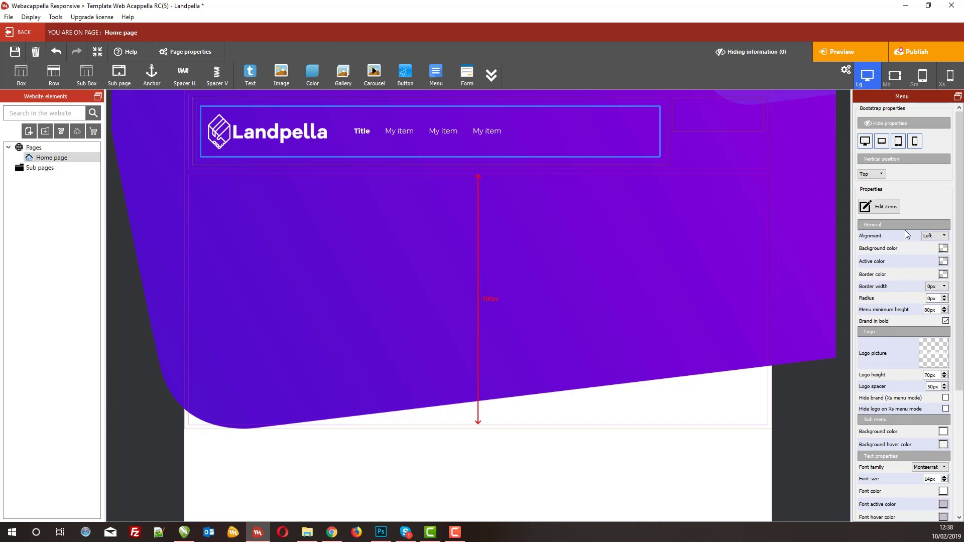
Step: Add a new box below the header and insert a vertical spacer with a height of 500 px
{"action": "left_click", "coordinate": [495, 451]}
{"action": "left_click_drag", "start_coordinate": [22, 75], "coordinate": [390, 438]}
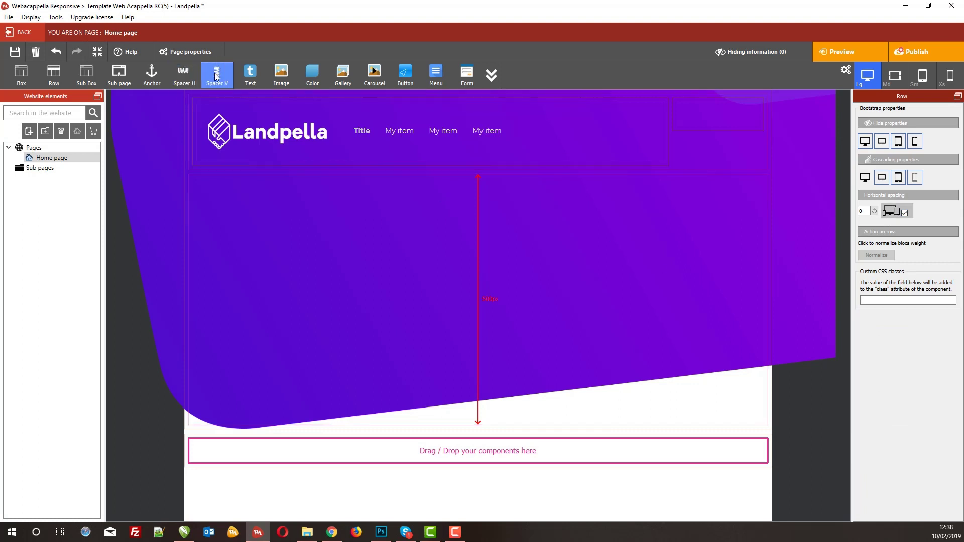
{"action": "left_click_drag", "start_coordinate": [216, 76], "coordinate": [478, 450]}
{"action": "type", "text": "500"}
Step: Preview the page in the browser and examine how the floating menu behaves while scrolling
{"action": "left_click", "coordinate": [837, 52]}
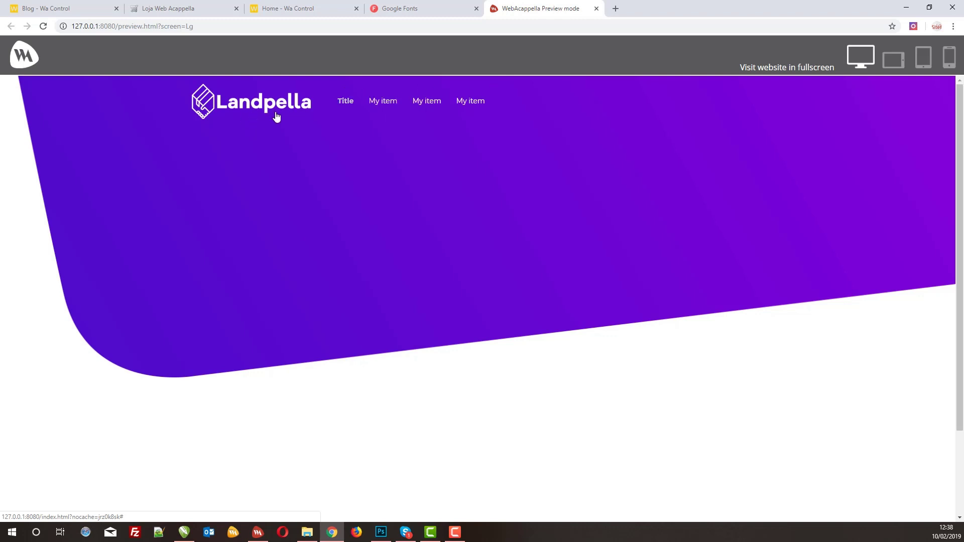
{"action": "scroll", "coordinate": [160, 254], "scroll_direction": "down", "scroll_amount": 2}
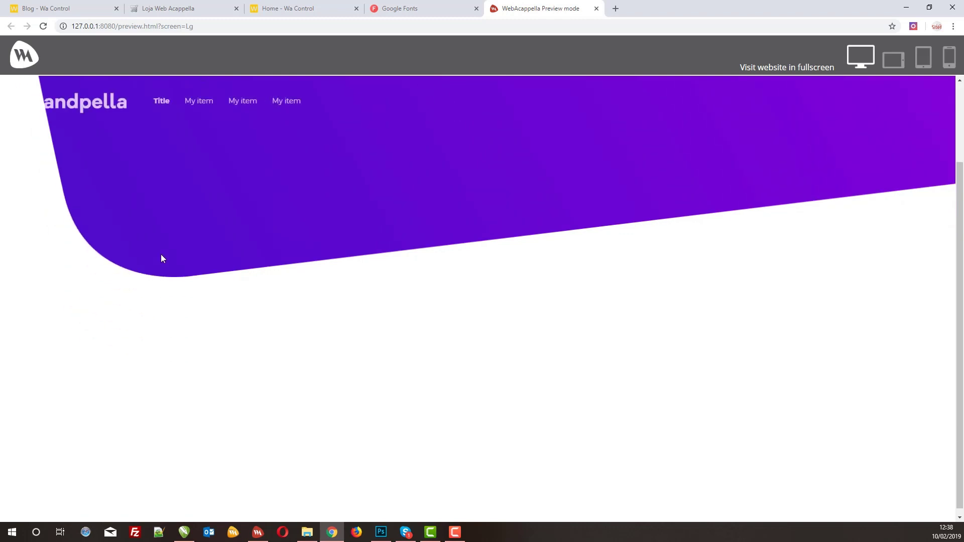
{"action": "scroll", "coordinate": [158, 271], "scroll_direction": "up", "scroll_amount": 2}
{"action": "scroll", "coordinate": [120, 256], "scroll_direction": "down", "scroll_amount": 2}
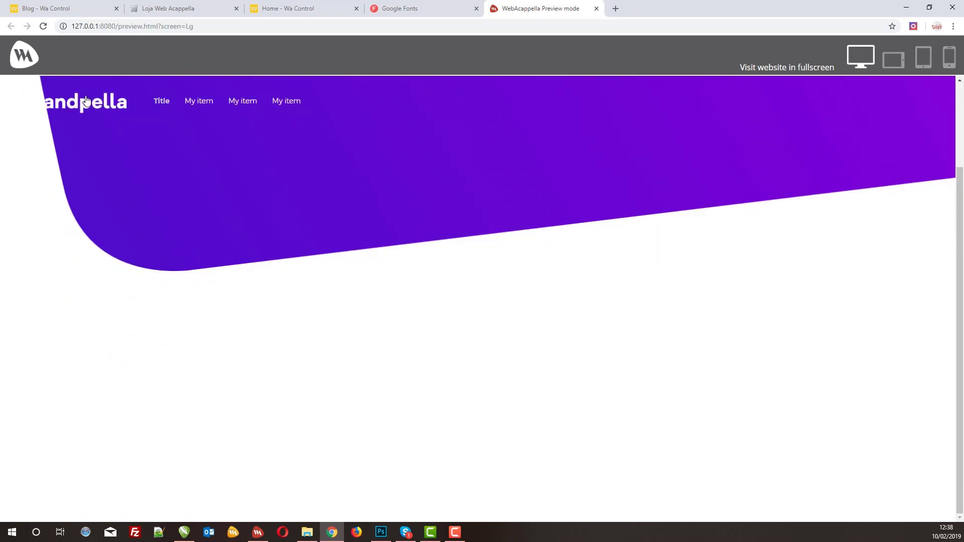
{"action": "scroll", "coordinate": [125, 170], "scroll_direction": "up", "scroll_amount": 2}
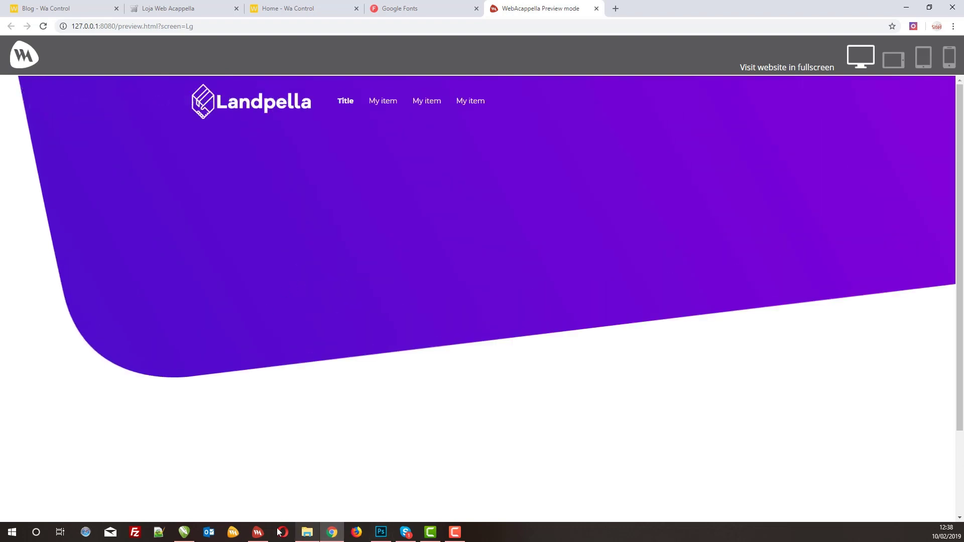
Step: Back in Webacappella, enable the floating menu's background colour and set it to #8102d9, sampled from the header background
{"action": "left_click", "coordinate": [257, 532]}
{"action": "left_click", "coordinate": [583, 134]}
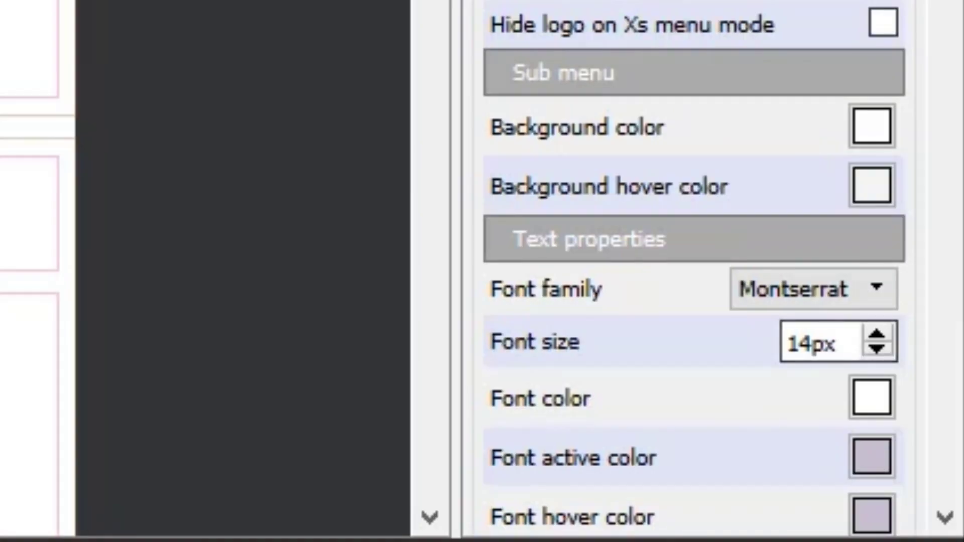
{"action": "scroll", "coordinate": [796, 194], "scroll_direction": "down", "scroll_amount": 5}
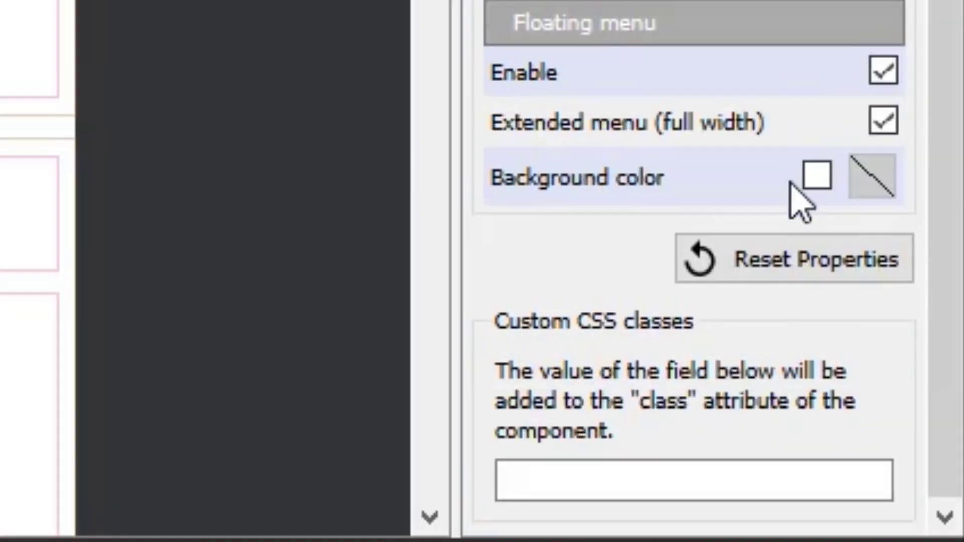
{"action": "left_click", "coordinate": [817, 174]}
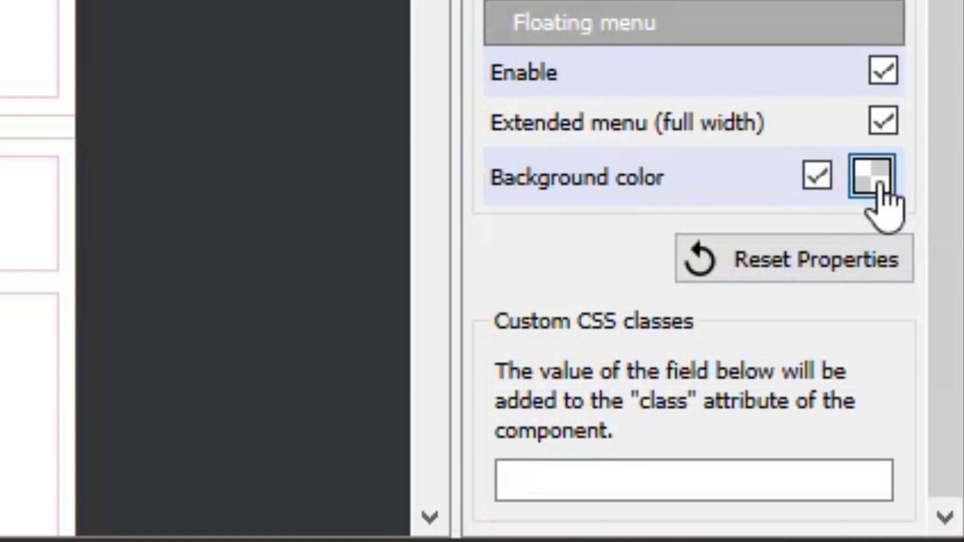
{"action": "left_click", "coordinate": [872, 177]}
{"action": "left_click", "coordinate": [731, 384]}
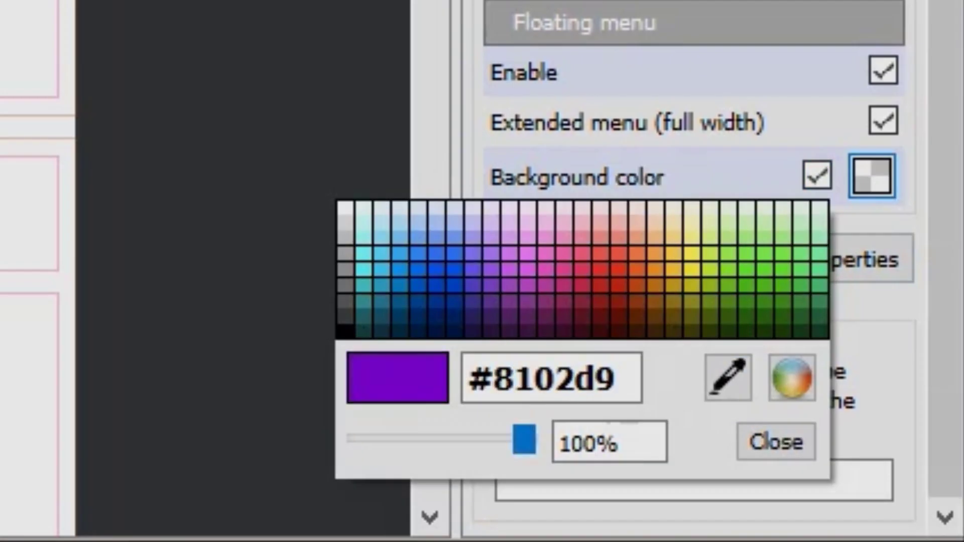
{"action": "left_click", "coordinate": [811, 15]}
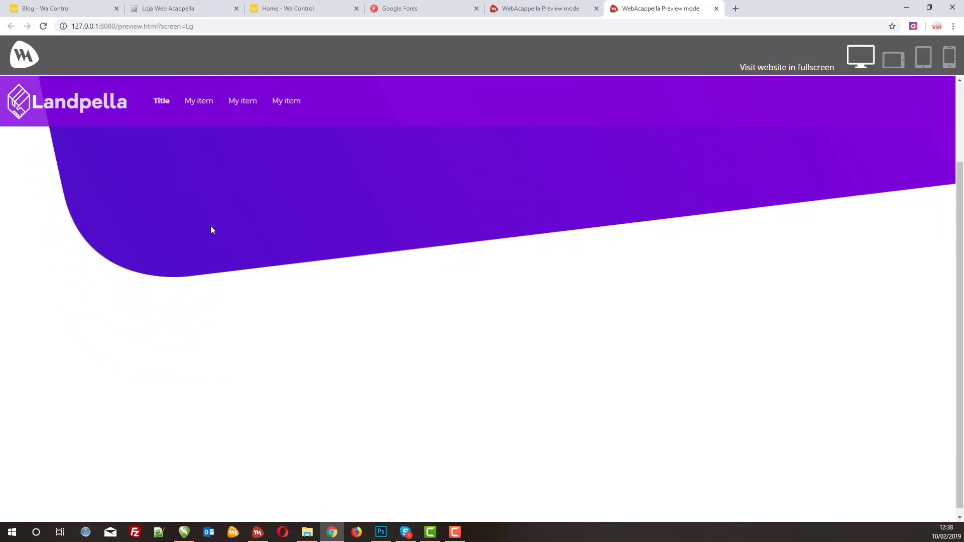
Step: Examine the floating menu's coloured background in the browser preview while scrolling, and return to Webacappella
{"action": "scroll", "coordinate": [211, 231], "scroll_direction": "up", "scroll_amount": 2}
{"action": "scroll", "coordinate": [215, 236], "scroll_direction": "down", "scroll_amount": 2}
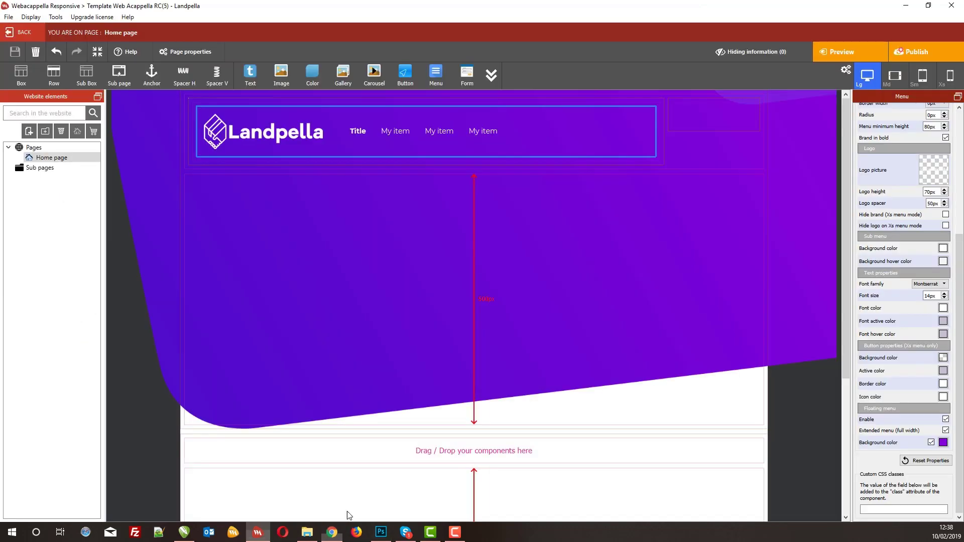
{"action": "left_click", "coordinate": [258, 532]}
Step: Change the floating menu's background colour to the darker blue-violet sampled from the left part of the header background
{"action": "left_click", "coordinate": [942, 443]}
{"action": "left_click", "coordinate": [910, 486]}
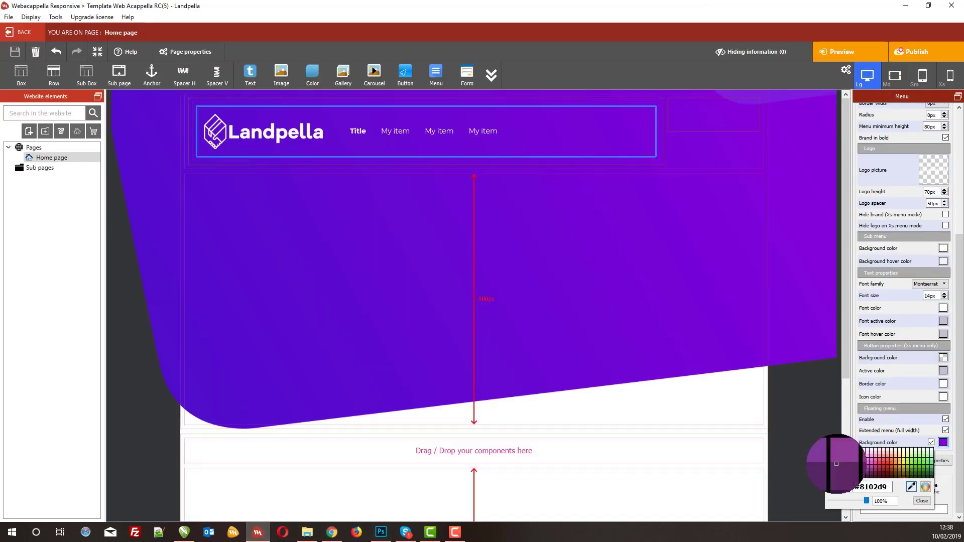
{"action": "left_click", "coordinate": [155, 215]}
Step: Preview the page again to examine the floating menu's new background colour while scrolling, and return to Webacappella
{"action": "left_click", "coordinate": [853, 52]}
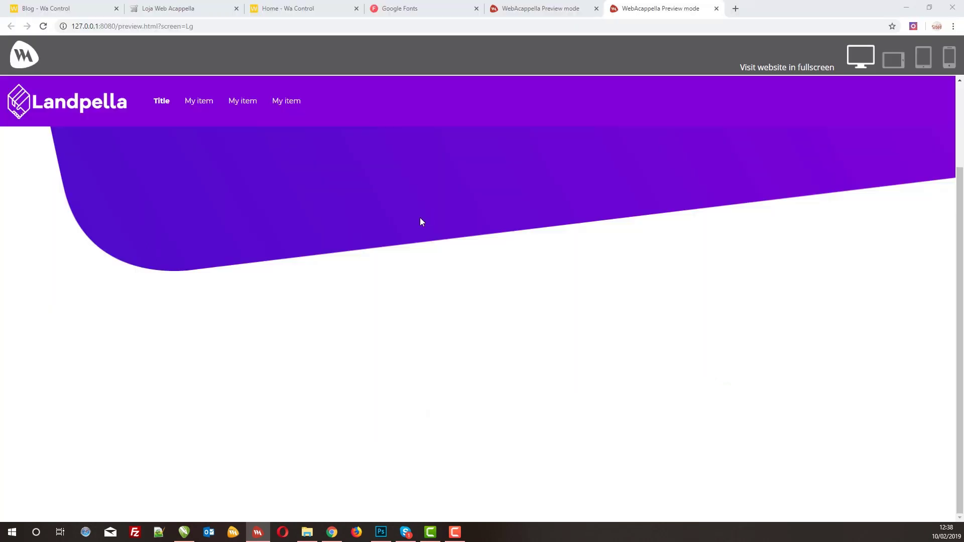
{"action": "scroll", "coordinate": [333, 255], "scroll_direction": "up", "scroll_amount": 2}
{"action": "scroll", "coordinate": [326, 261], "scroll_direction": "down", "scroll_amount": 2}
{"action": "scroll", "coordinate": [352, 259], "scroll_direction": "up", "scroll_amount": 2}
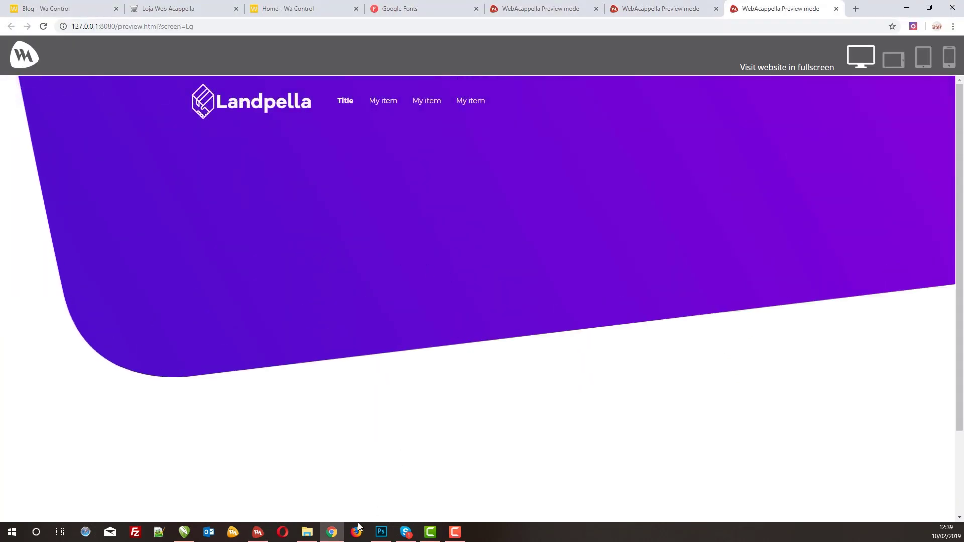
{"action": "left_click", "coordinate": [259, 534]}
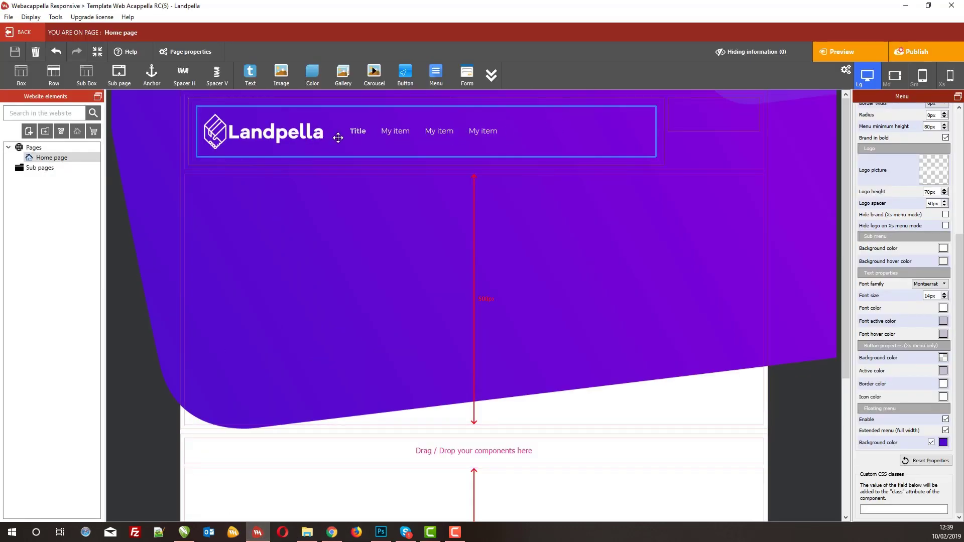
Step: Label the header menu items .home, .diferenciais, .portfolio, .quero baixar and .fale conosco, adding the extra item needed
{"action": "double_click", "coordinate": [514, 138]}
{"action": "left_click", "coordinate": [340, 203]}
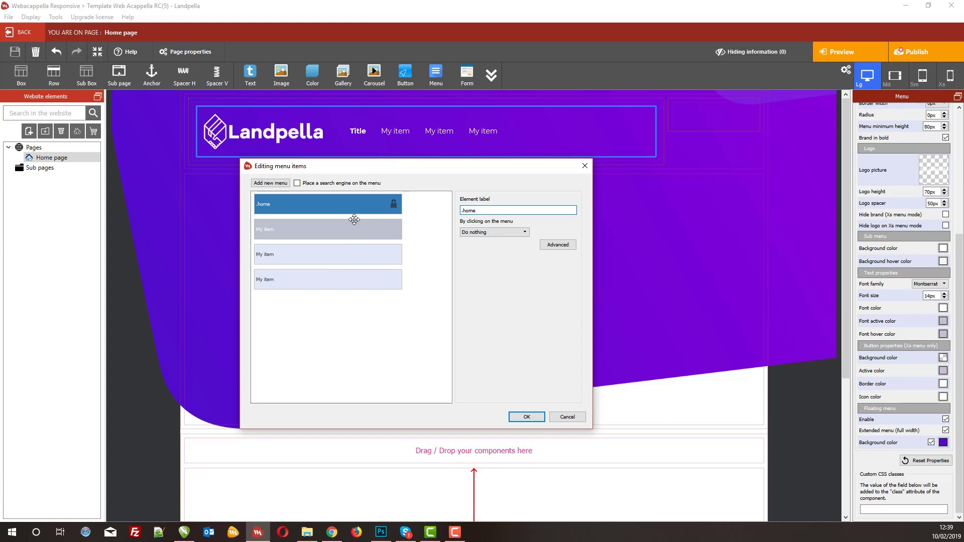
{"action": "left_click", "coordinate": [324, 228]}
{"action": "left_click_drag", "start_coordinate": [492, 209], "coordinate": [392, 224]}
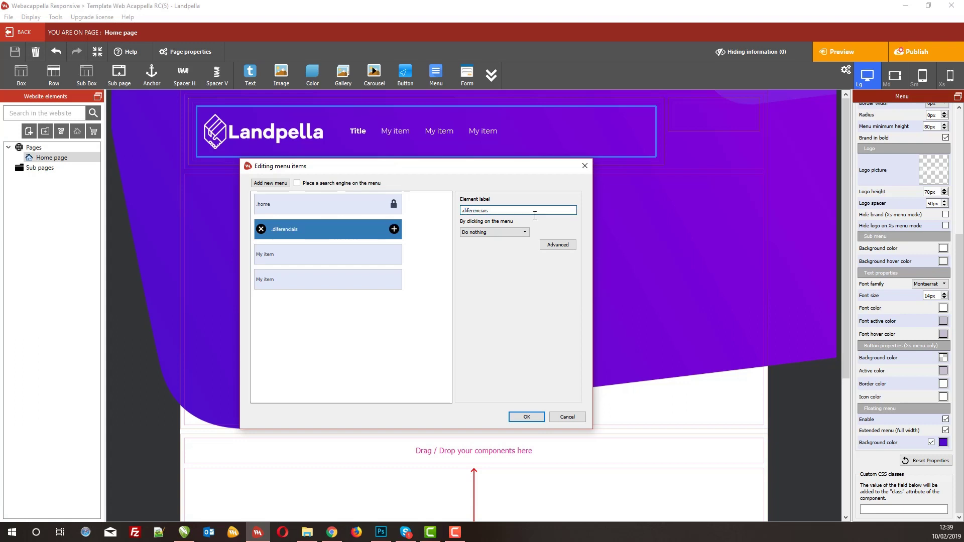
{"action": "key", "text": "Return"}
{"action": "type", "text": ".port"}
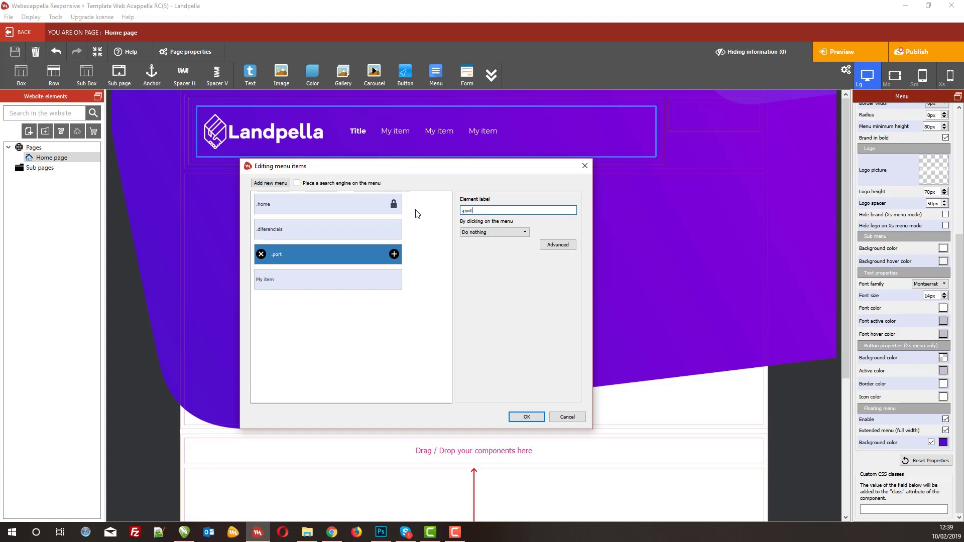
{"action": "type", "text": "folio"}
{"action": "key", "text": "Return"}
{"action": "type", "text": ".fale conos"}
{"action": "left_click", "coordinate": [394, 279]}
{"action": "left_click_drag", "start_coordinate": [301, 303], "coordinate": [299, 279]}
{"action": "left_click", "coordinate": [526, 418]}
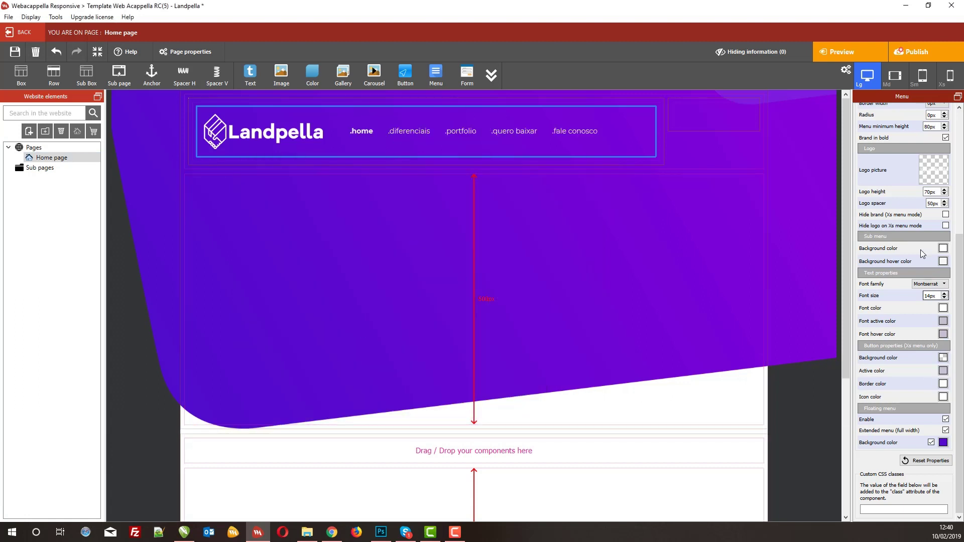
Step: Set the menu's font size to 16px, check the menu in the browser preview while scrolling, and return to Webacappella
{"action": "left_click", "coordinate": [944, 294]}
{"action": "left_click", "coordinate": [944, 294]}
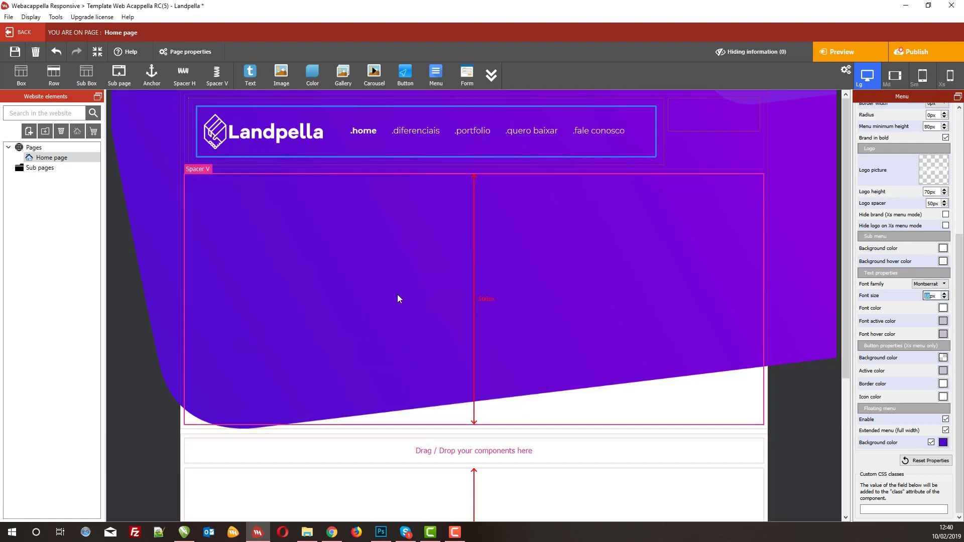
{"action": "left_click", "coordinate": [827, 50]}
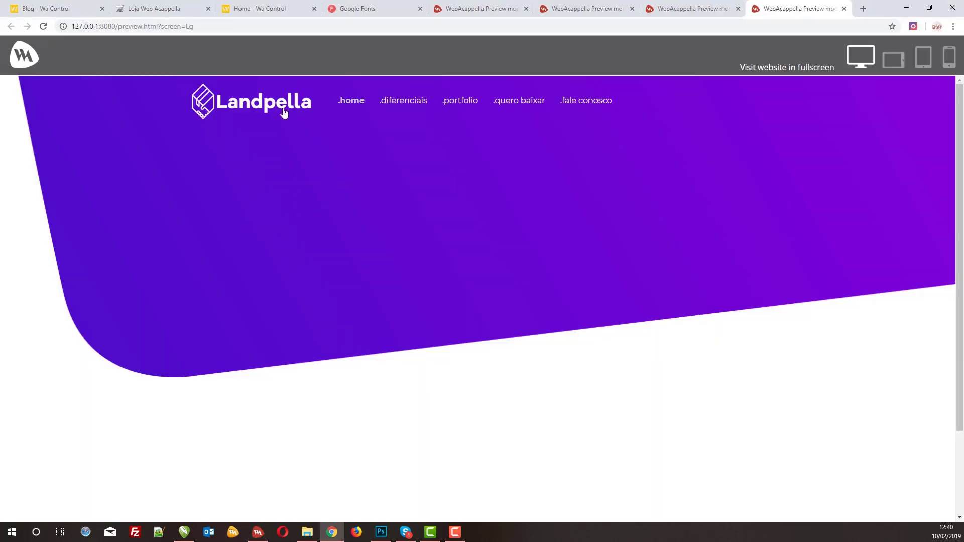
{"action": "scroll", "coordinate": [316, 209], "scroll_direction": "down", "scroll_amount": 2}
{"action": "scroll", "coordinate": [316, 209], "scroll_direction": "up", "scroll_amount": 2}
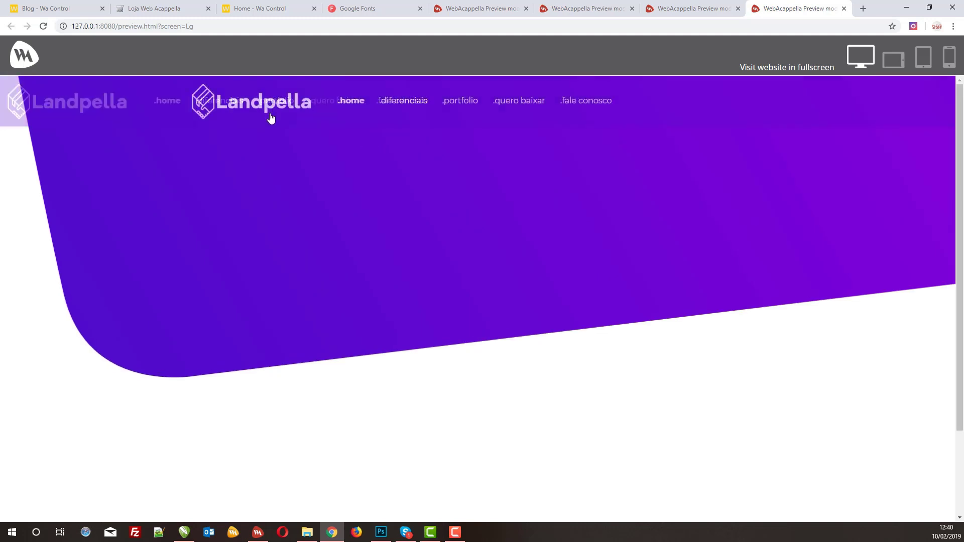
{"action": "key", "text": "alt+Tab"}
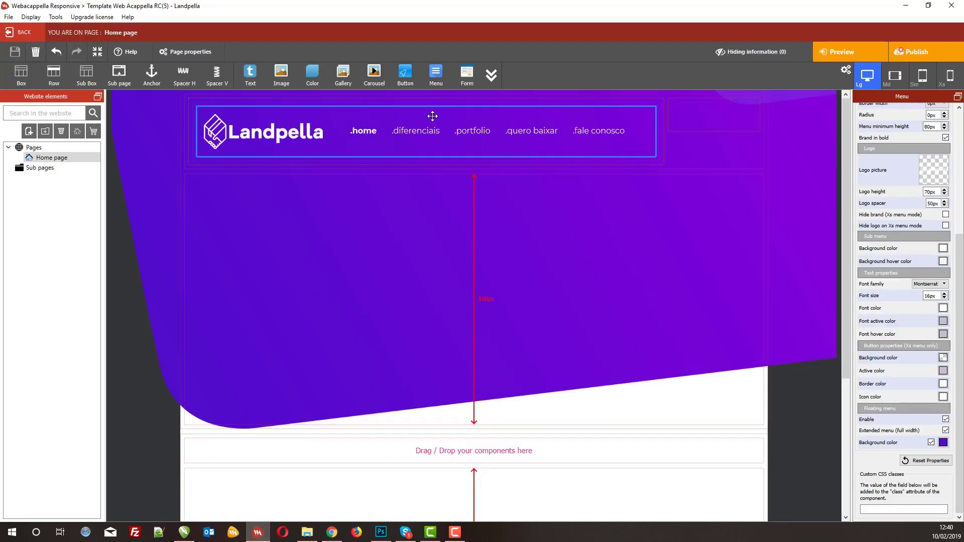
Step: Move the dot to the end of the first three menu labels, making them home., diferenciais. and portfolio
{"action": "double_click", "coordinate": [410, 116]}
{"action": "left_click", "coordinate": [298, 209]}
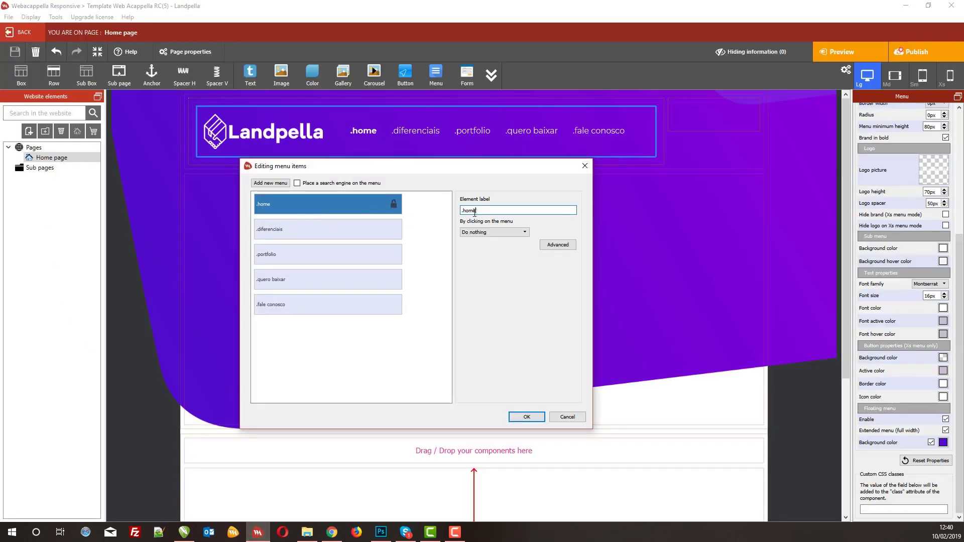
{"action": "key", "text": "Delete"}
{"action": "key", "text": "End"}
{"action": "key", "text": "period"}
{"action": "left_click", "coordinate": [328, 229]}
{"action": "key", "text": "Delete"}
{"action": "key", "text": "End"}
{"action": "key", "text": "period"}
{"action": "left_click", "coordinate": [328, 254]}
{"action": "key", "text": "Delete"}
{"action": "key", "text": "End"}
{"action": "key", "text": "period"}
Step: Change the last two menu labels to quero baixar. and fale conosco. and apply the menu edits
{"action": "left_click", "coordinate": [327, 279]}
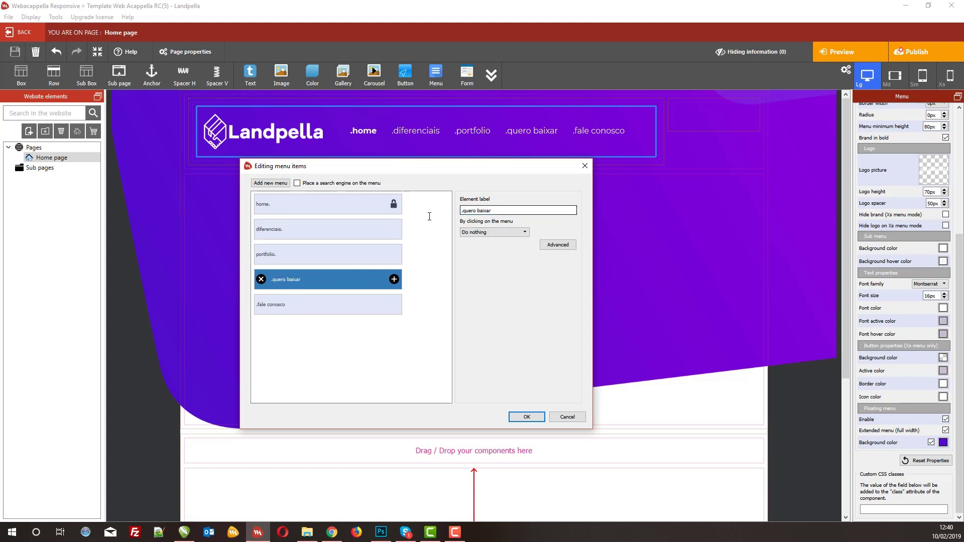
{"action": "key", "text": "Delete"}
{"action": "key", "text": "End"}
{"action": "key", "text": "period"}
{"action": "left_click", "coordinate": [328, 304]}
{"action": "key", "text": "Delete"}
{"action": "key", "text": "End"}
{"action": "type", "text": "."}
{"action": "left_click", "coordinate": [525, 414]}
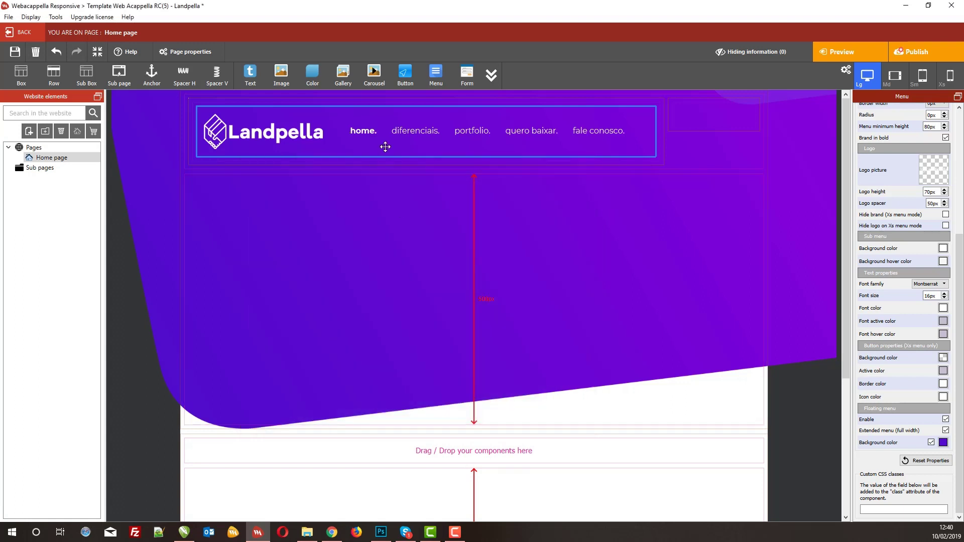
Step: Add a button to the empty row beside the header menu and label it Baixar agora
{"action": "left_click", "coordinate": [694, 98]}
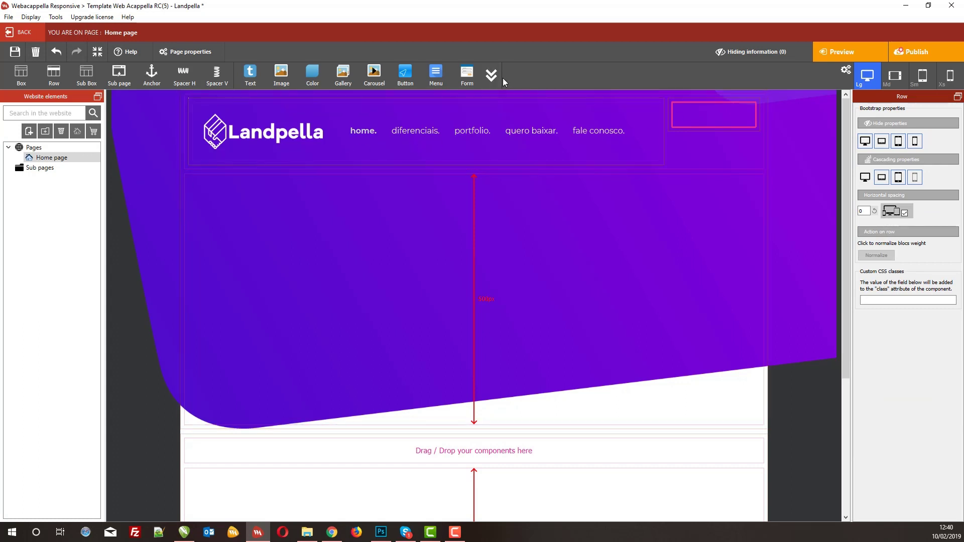
{"action": "left_click", "coordinate": [405, 75]}
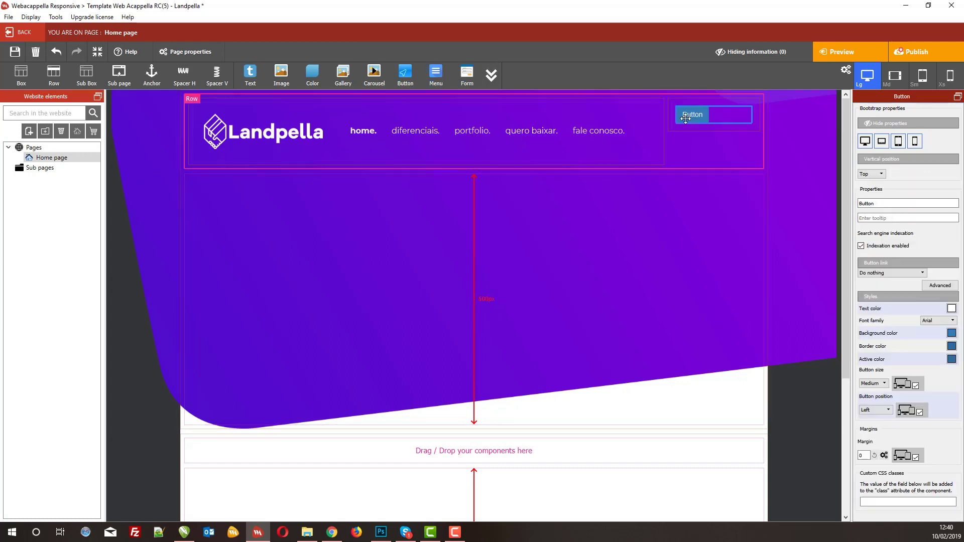
{"action": "double_click", "coordinate": [892, 206]}
{"action": "type", "text": "Baix"}
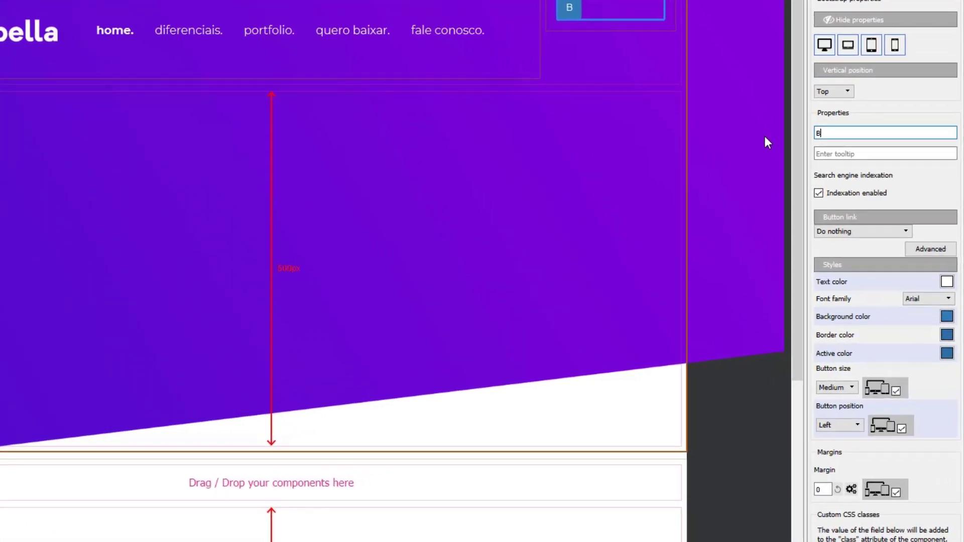
{"action": "type", "text": "ar"}
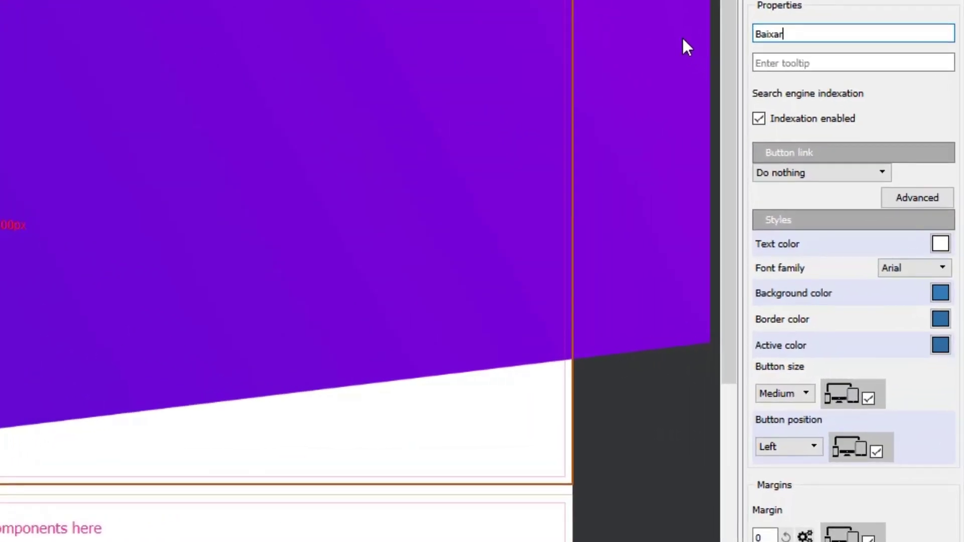
{"action": "type", "text": " agora"}
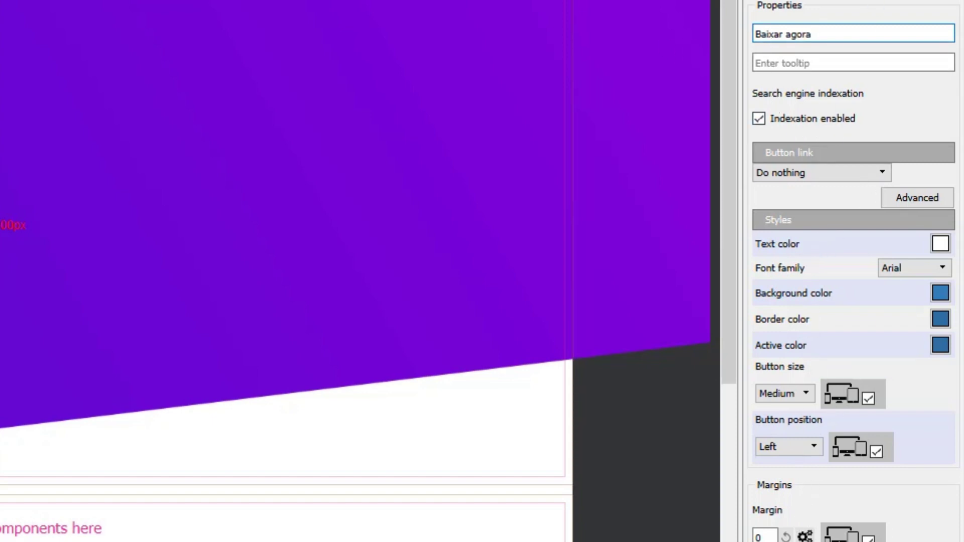
Step: Give the Baixar agora button a sampled orange background and make its border fully transparent
{"action": "left_click", "coordinate": [940, 293]}
{"action": "left_click", "coordinate": [859, 382]}
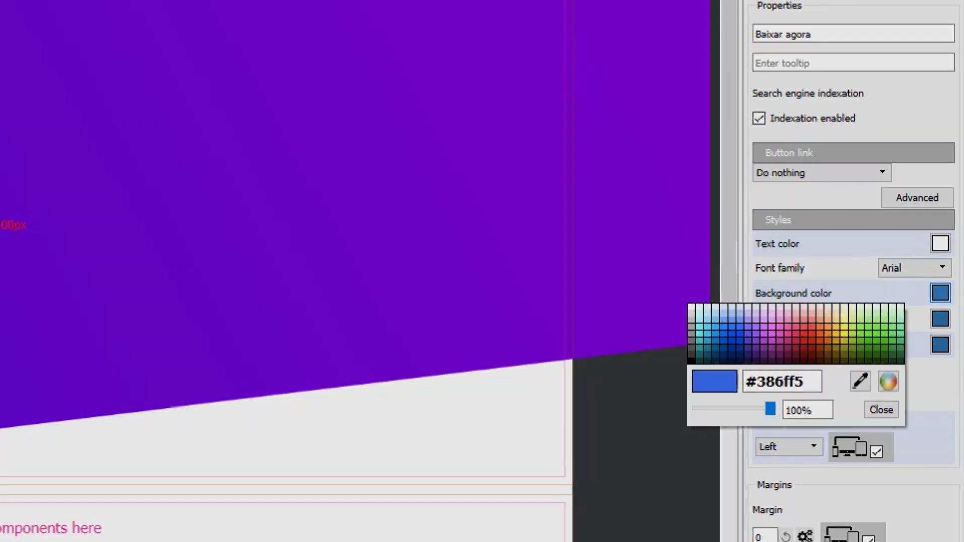
{"action": "left_click", "coordinate": [97, 205]}
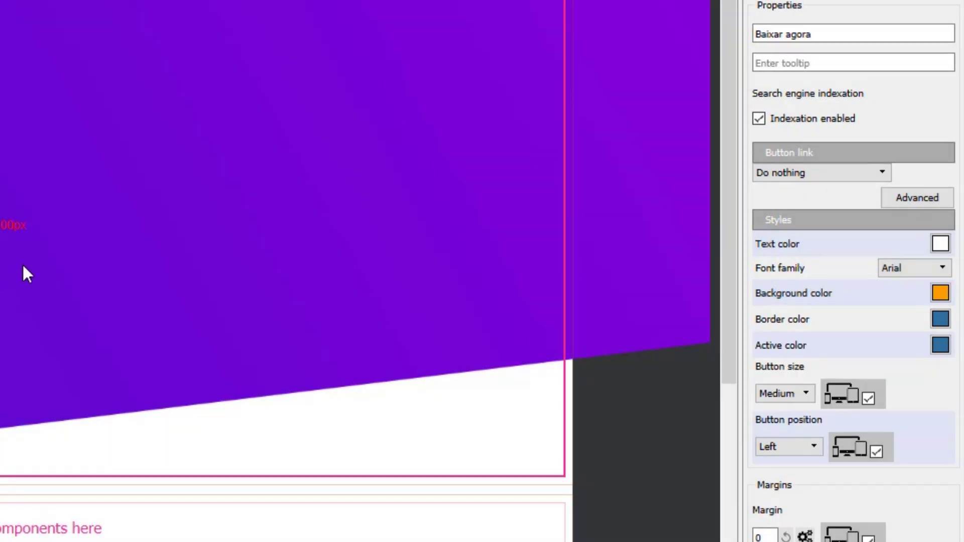
{"action": "left_click", "coordinate": [937, 322]}
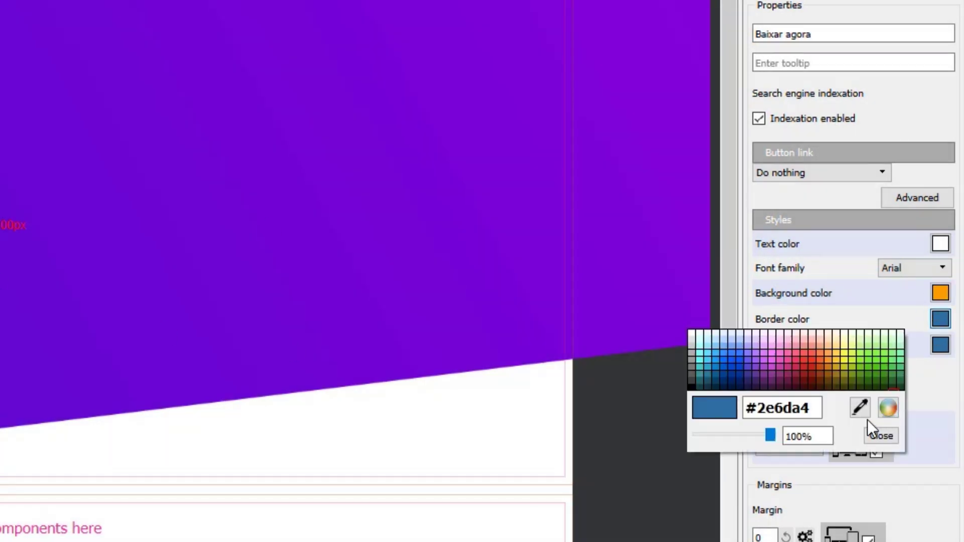
{"action": "left_click_drag", "start_coordinate": [771, 437], "coordinate": [695, 435]}
{"action": "left_click", "coordinate": [881, 436]}
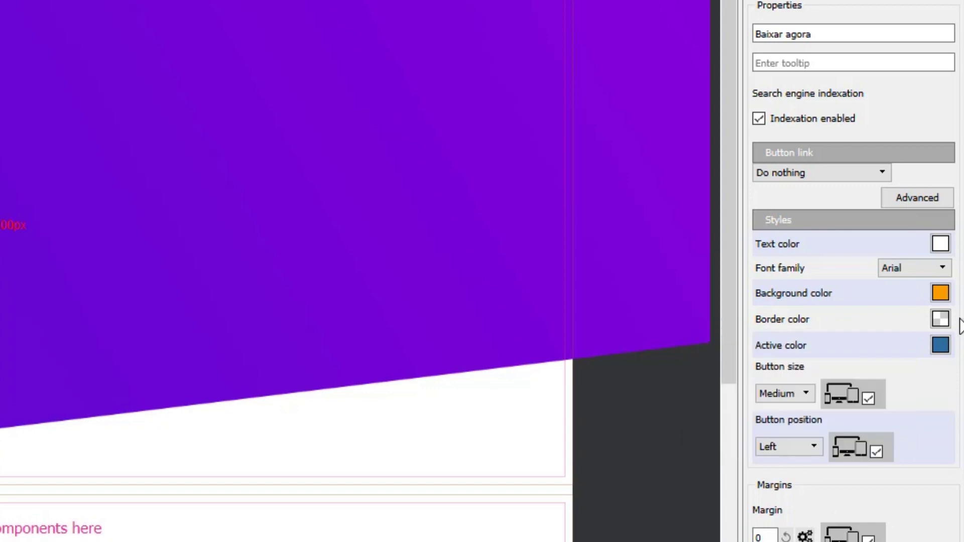
Step: Set the button's active colour to a slightly darker, more muted orange than its background
{"action": "left_click", "coordinate": [940, 345]}
{"action": "left_click", "coordinate": [860, 432]}
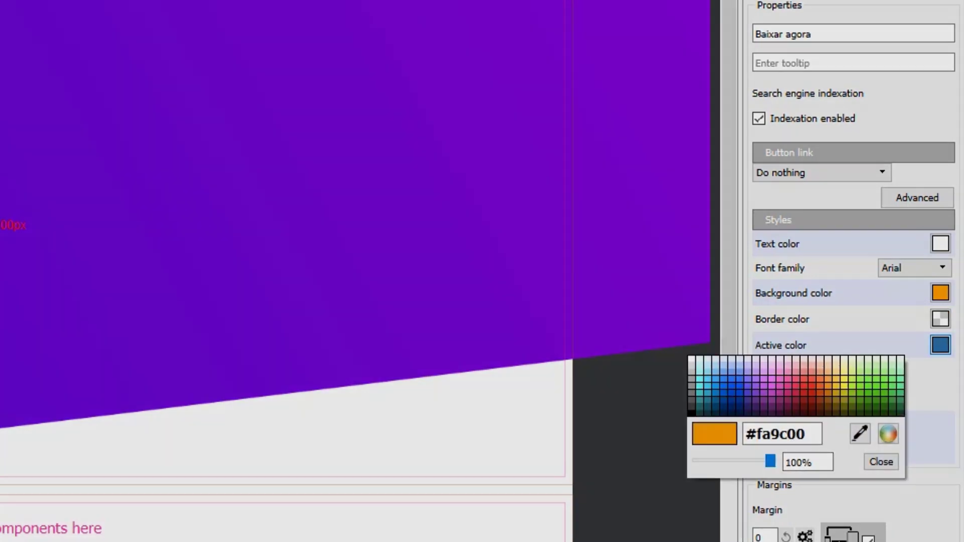
{"action": "left_click", "coordinate": [940, 293]}
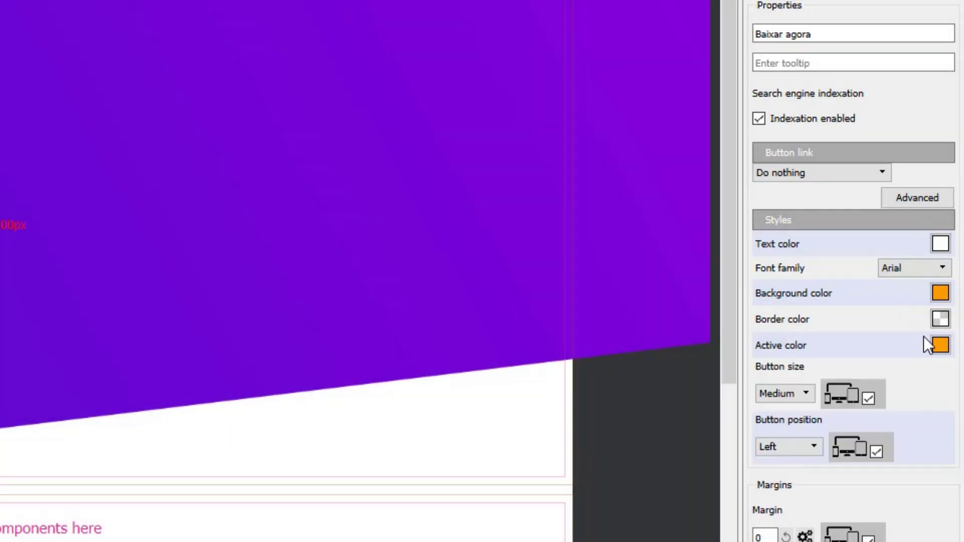
{"action": "left_click", "coordinate": [934, 345]}
{"action": "left_click", "coordinate": [885, 432]}
{"action": "left_click", "coordinate": [936, 245]}
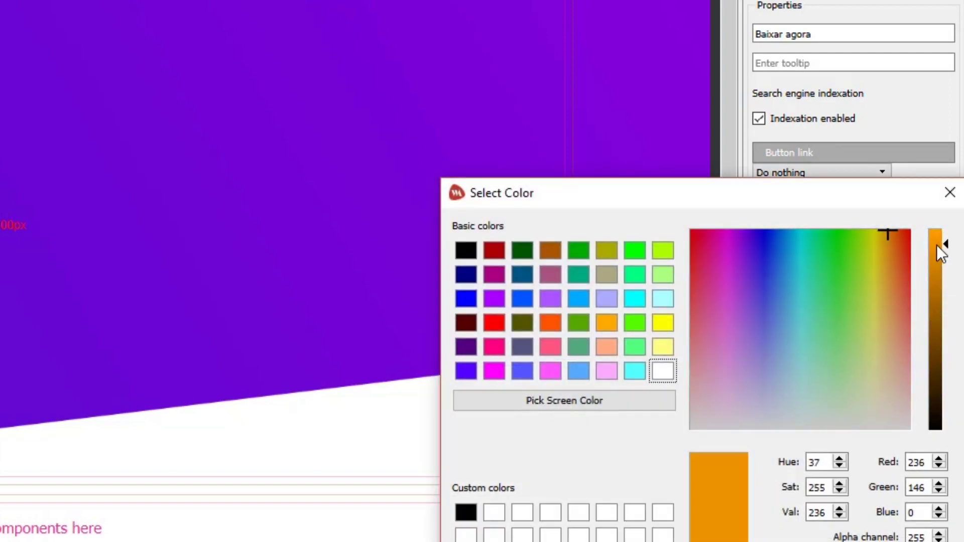
{"action": "left_click", "coordinate": [891, 235]}
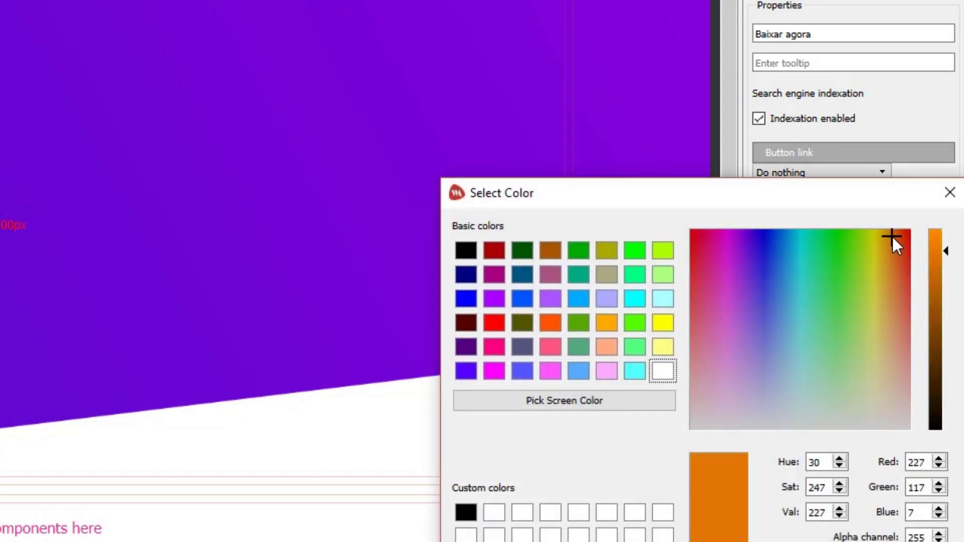
{"action": "left_click_drag", "start_coordinate": [890, 237], "coordinate": [884, 248]}
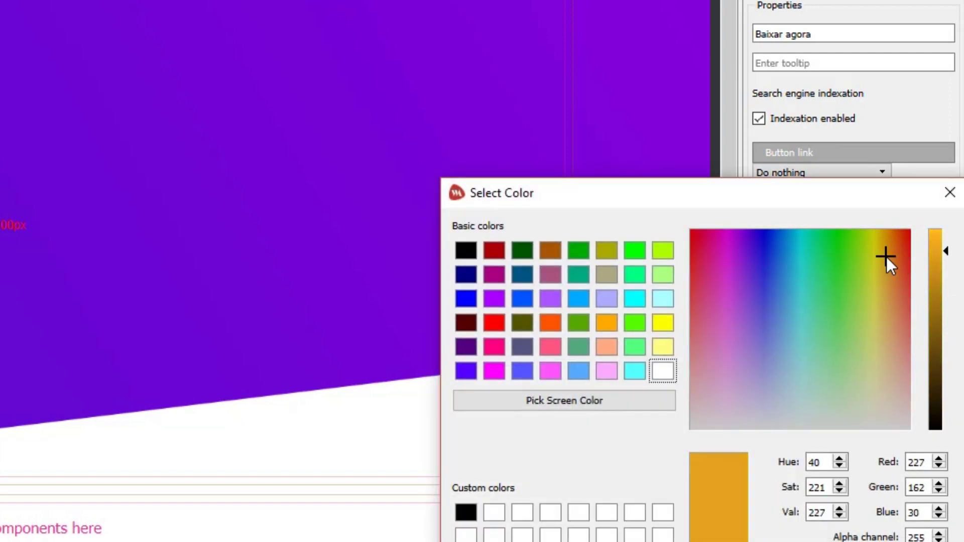
{"action": "key", "text": "Return"}
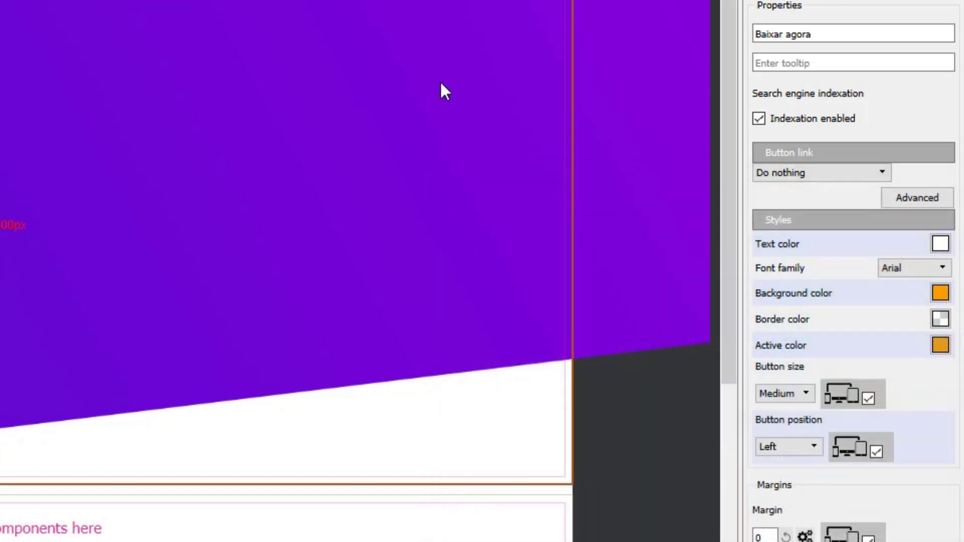
Step: Set the button's position to Full width, check it in the browser preview, and return to Webacappella
{"action": "left_click", "coordinate": [793, 448]}
{"action": "left_click", "coordinate": [780, 497]}
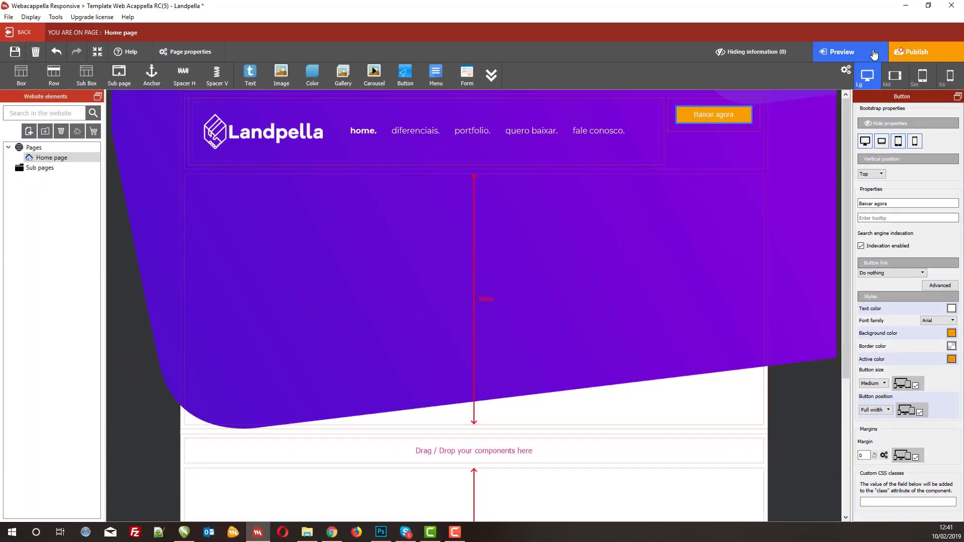
{"action": "left_click", "coordinate": [874, 55]}
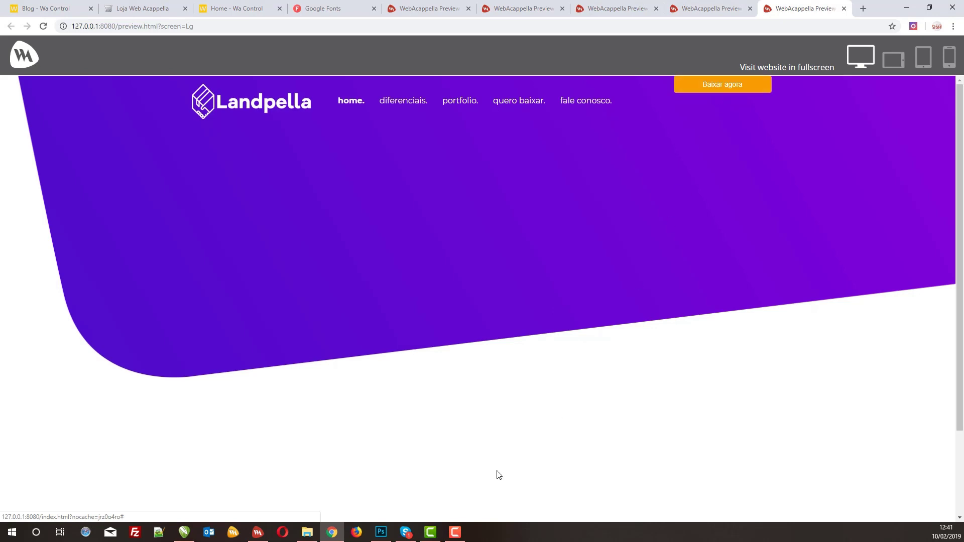
{"action": "left_click", "coordinate": [258, 532]}
Step: Try right-aligning the button in the preview, restore its Full width position, preview again, and return to Webacappella
{"action": "left_click_drag", "start_coordinate": [666, 116], "coordinate": [722, 114]}
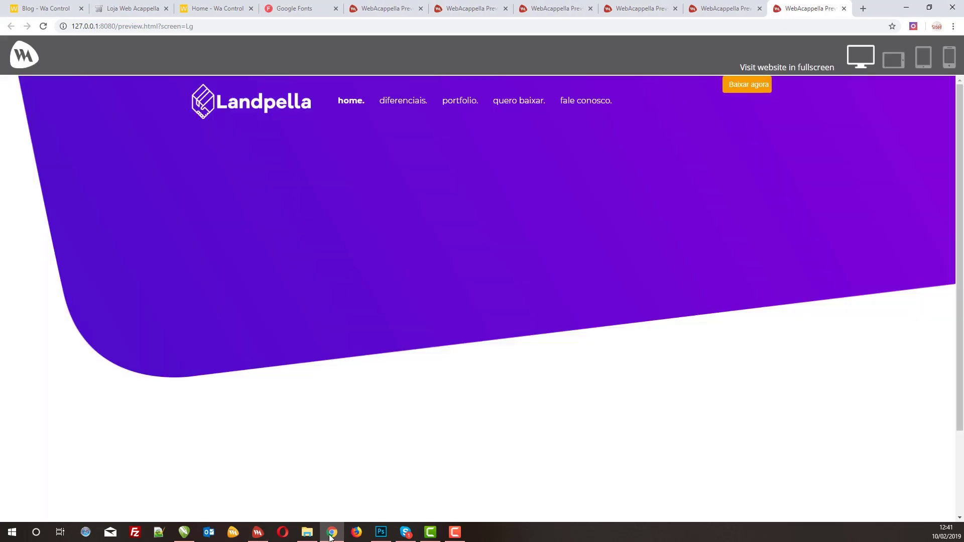
{"action": "left_click", "coordinate": [258, 532]}
{"action": "left_click_drag", "start_coordinate": [715, 114], "coordinate": [679, 115]}
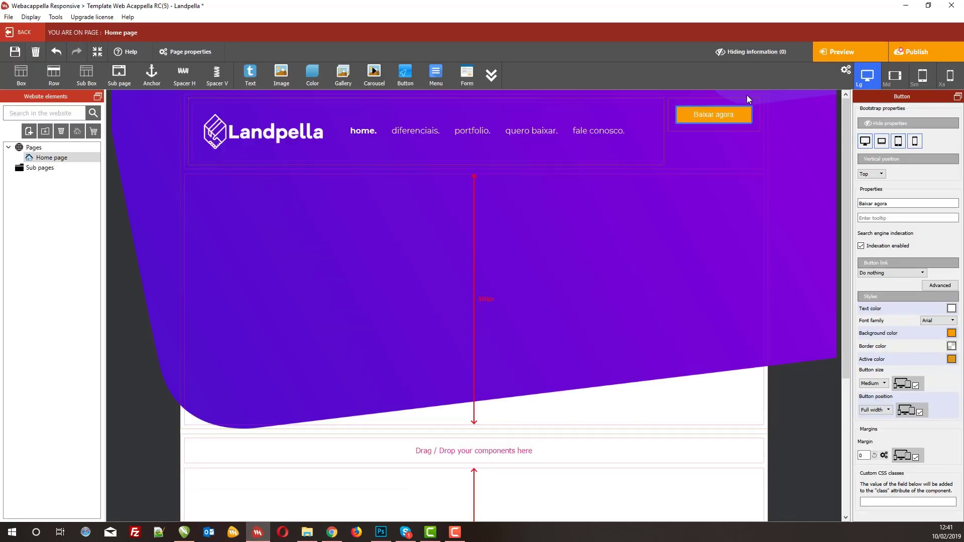
{"action": "left_click", "coordinate": [860, 59]}
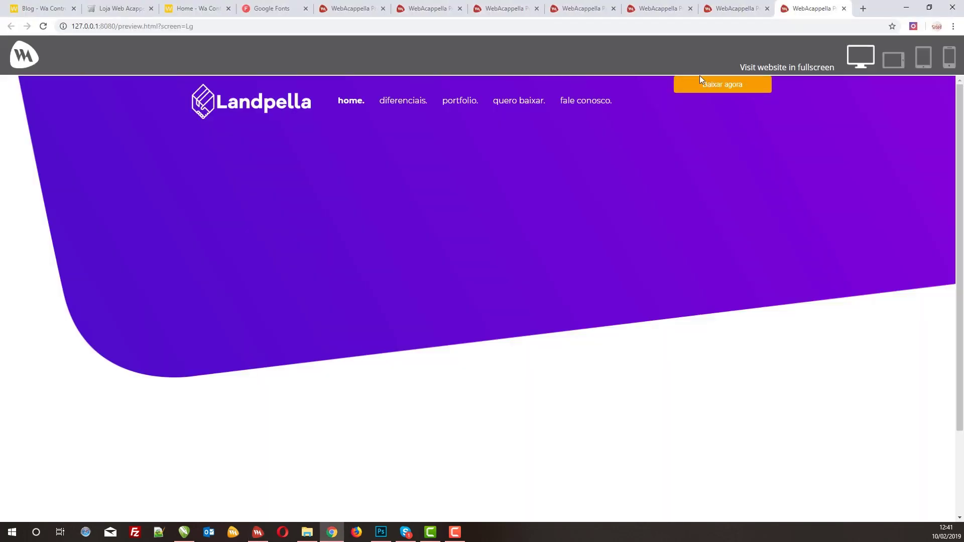
{"action": "left_click", "coordinate": [258, 532]}
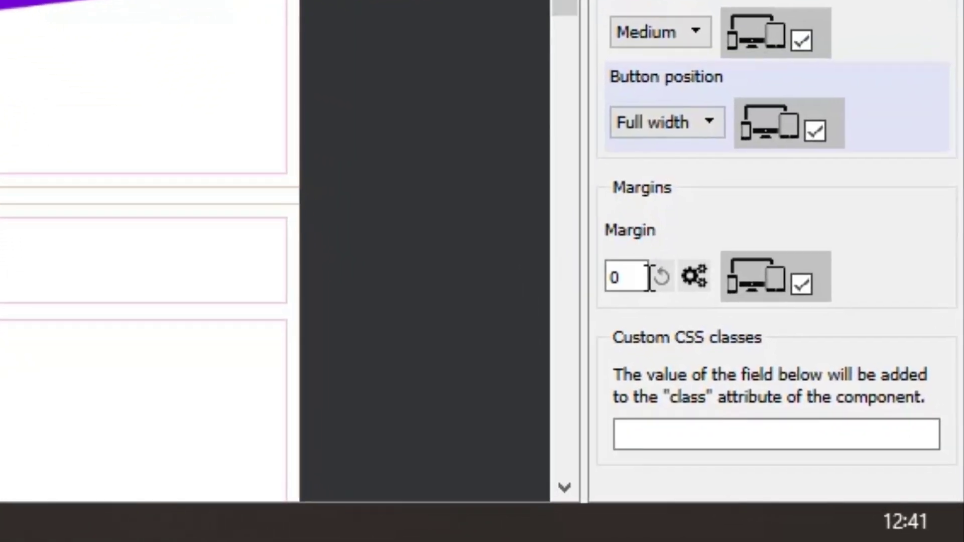
Step: Set the Baixar agora button's margin to 20 on all sides
{"action": "double_click", "coordinate": [618, 279]}
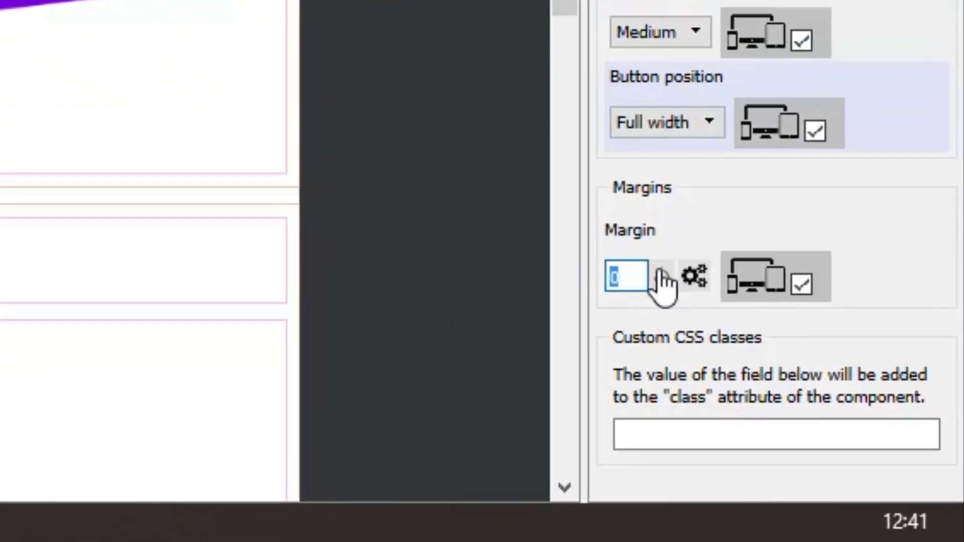
{"action": "left_click", "coordinate": [696, 277]}
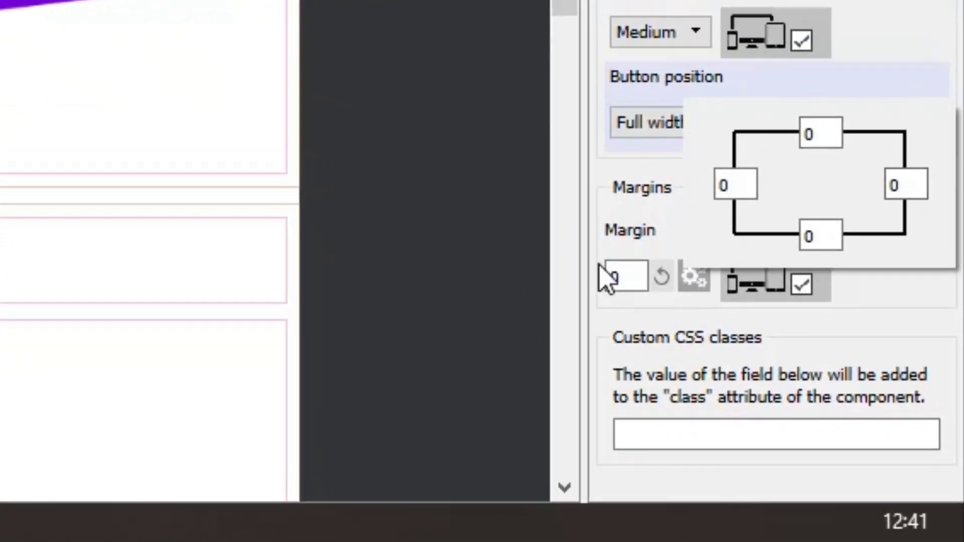
{"action": "double_click", "coordinate": [627, 276]}
{"action": "type", "text": "20"}
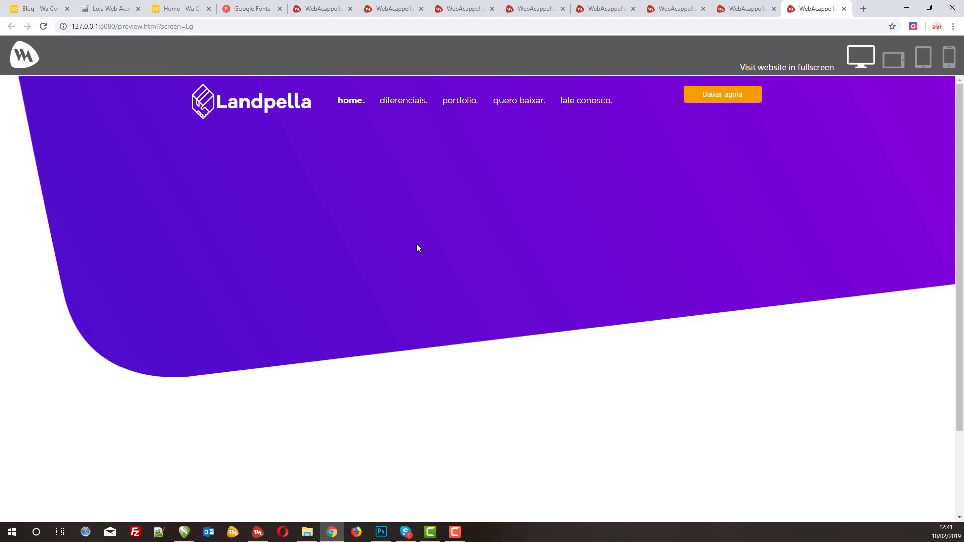
Step: Return to Webacappella, set the header Baixar agora button's margin to 30, and check it in the browser preview
{"action": "left_click", "coordinate": [257, 532]}
{"action": "double_click", "coordinate": [862, 456]}
{"action": "type", "text": "30"}
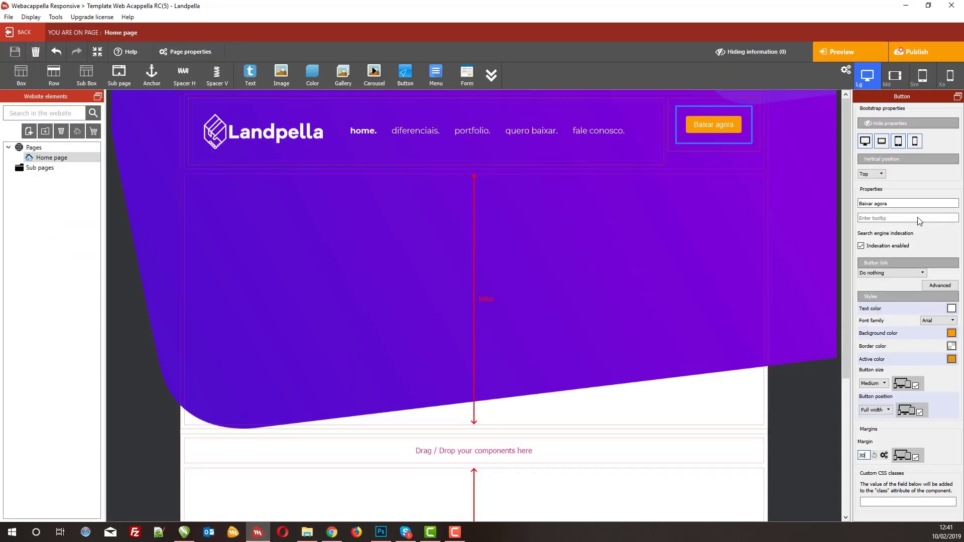
{"action": "left_click", "coordinate": [836, 51]}
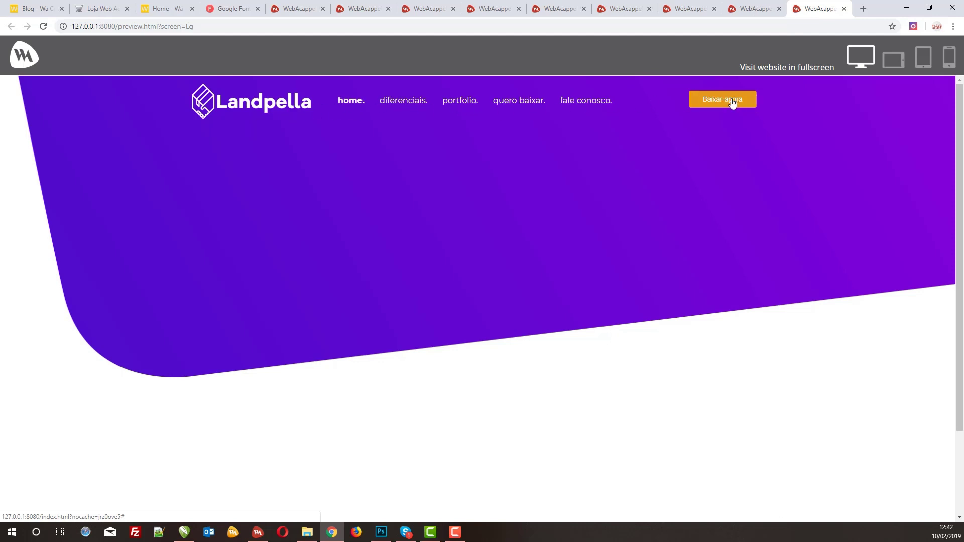
{"action": "scroll", "coordinate": [508, 260], "scroll_direction": "down", "scroll_amount": 1}
{"action": "scroll", "coordinate": [486, 271], "scroll_direction": "up", "scroll_amount": 1}
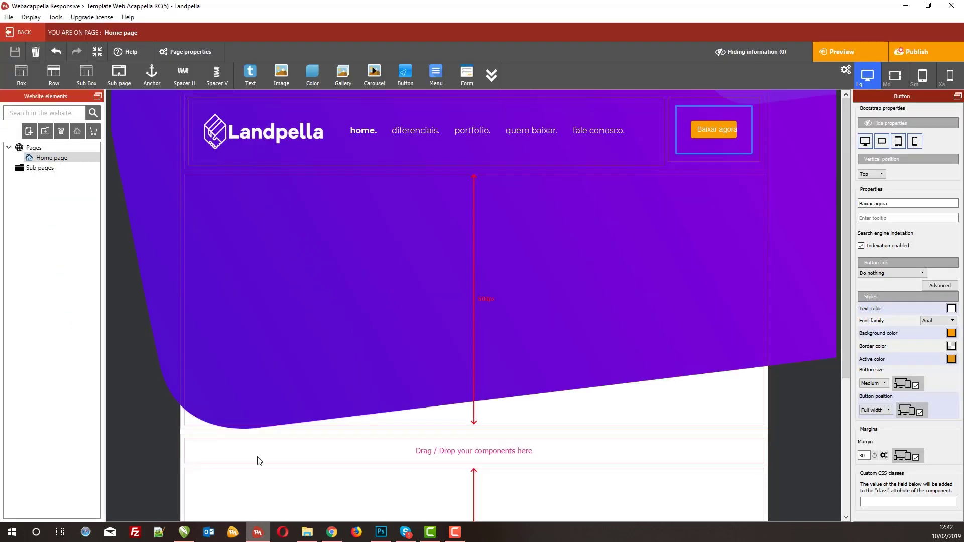
Step: Return to Webacappella and insert an empty row between the header row and the vertical spacer in the top box
{"action": "left_click", "coordinate": [257, 532]}
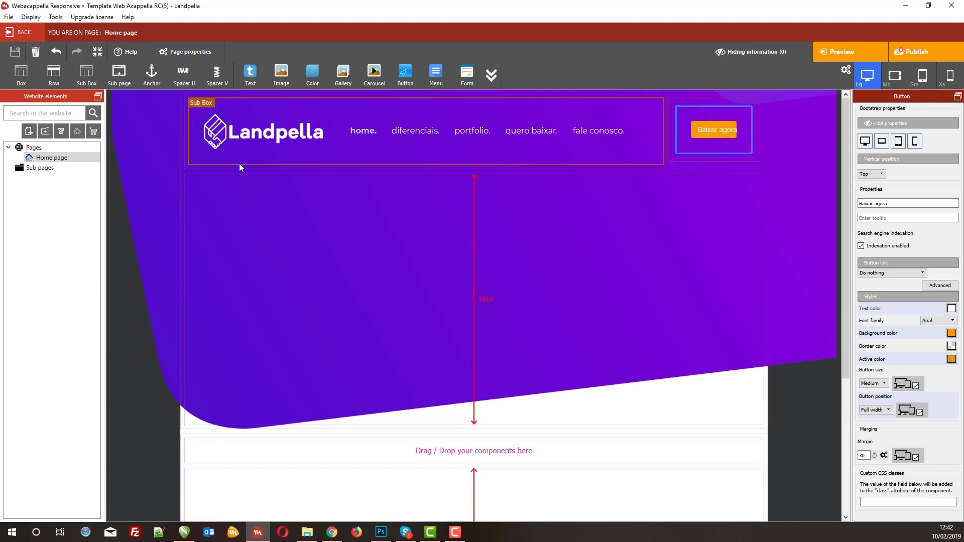
{"action": "left_click", "coordinate": [217, 169]}
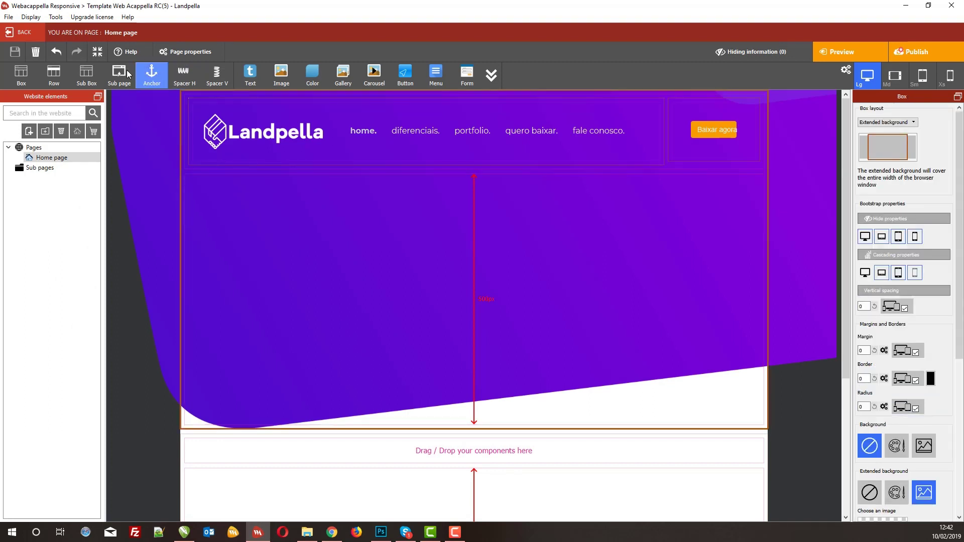
{"action": "left_click_drag", "start_coordinate": [57, 72], "coordinate": [452, 186]}
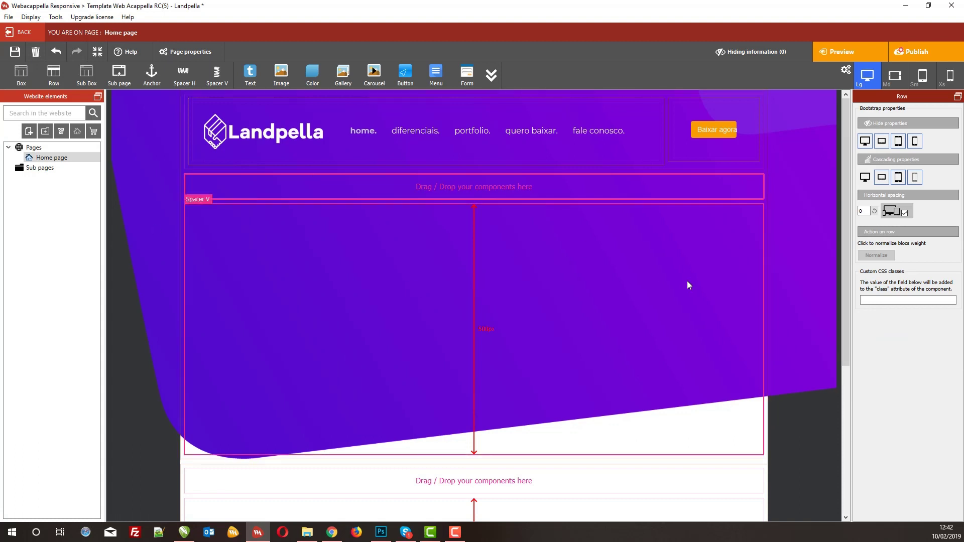
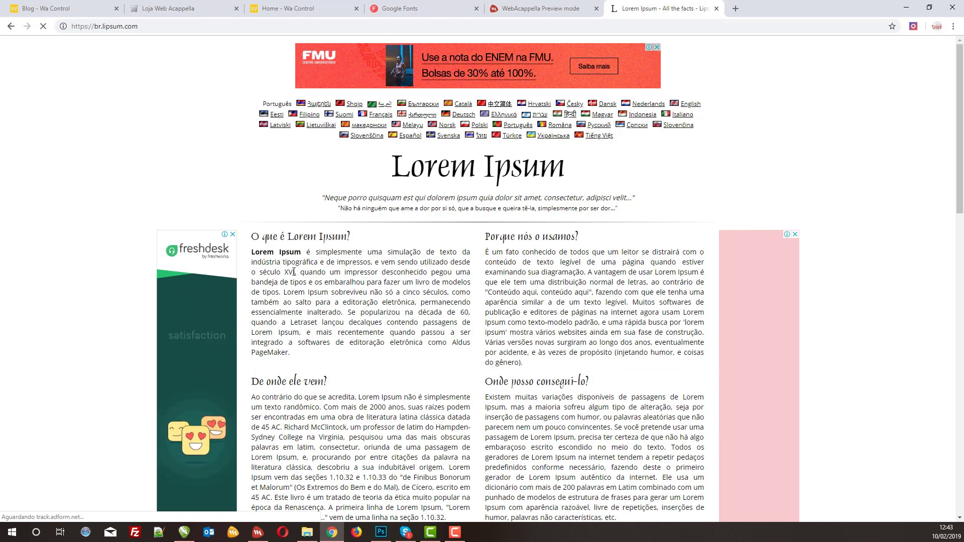
Step: Switch to Webacappella and replace the duplicated heading's text with the Lorem Ipsum sentence ending in "utilizado desde o século XVI,"
{"action": "left_click", "coordinate": [258, 532]}
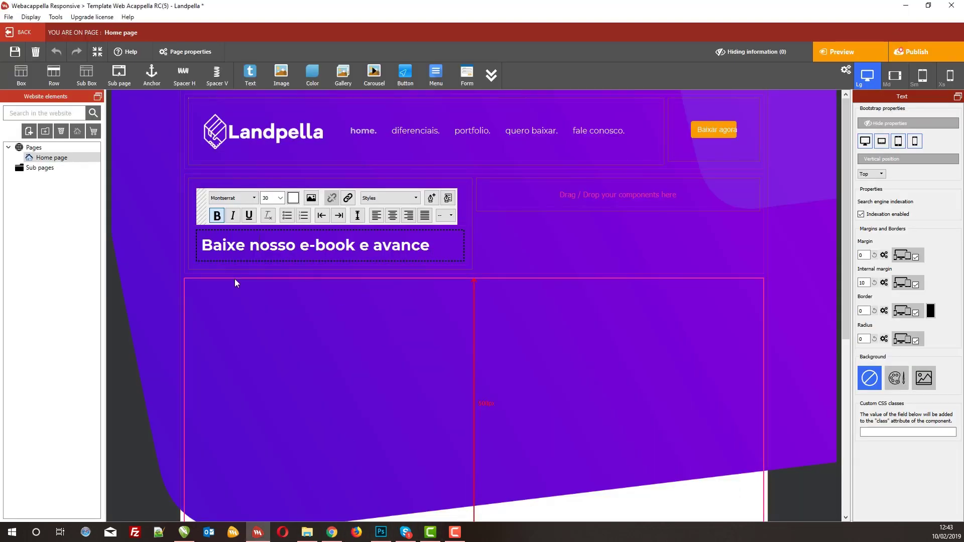
{"action": "left_click", "coordinate": [237, 265]}
{"action": "left_click", "coordinate": [243, 244]}
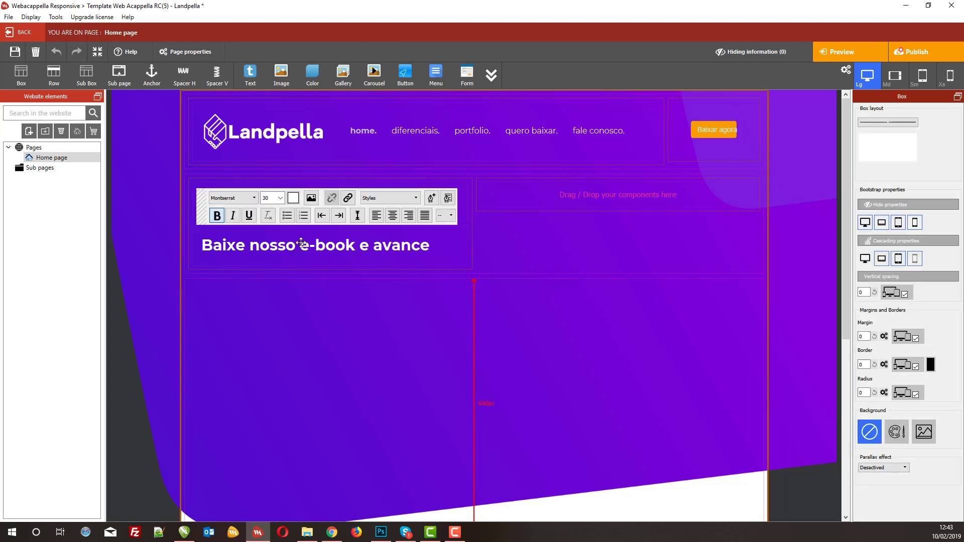
{"action": "left_click", "coordinate": [301, 243]}
{"action": "type", "text": "Lorem Ipsum é simplesmente uma simulação de texto da indústria tipográfica e de impressos, e vem sendo utilizado desde o século XVI,"}
{"action": "key", "text": "ctrl+a"}
{"action": "type", "text": "Lorem Ipsum é simplesmente uma simulação de texto da indústria tipográfica e de impressos, e vem sendo utilizado desde o século XVI,"}
{"action": "key", "text": "ctrl+a"}
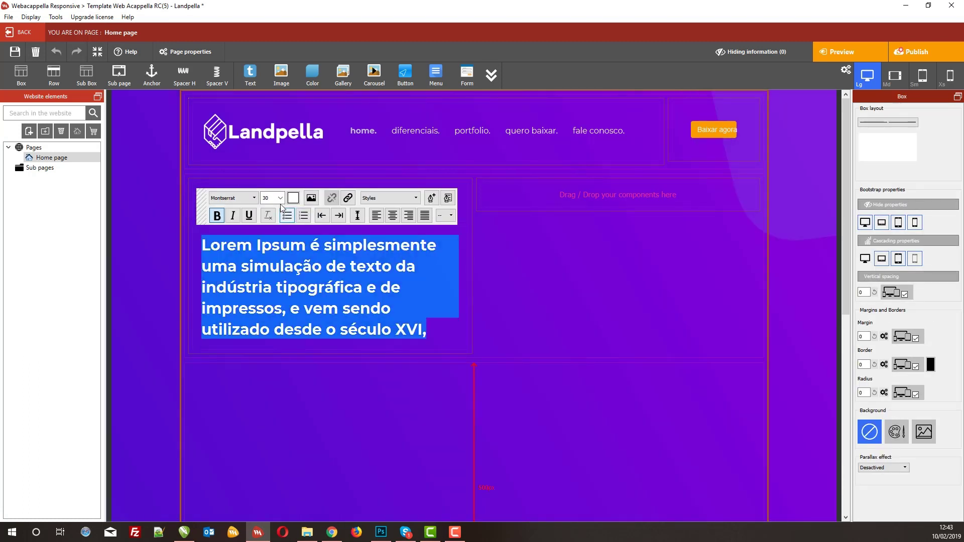
Step: Format the Lorem Ipsum paragraph at size 16 without bold, check it in the browser preview, and return to Webacappella
{"action": "left_click", "coordinate": [279, 197]}
{"action": "left_click", "coordinate": [266, 234]}
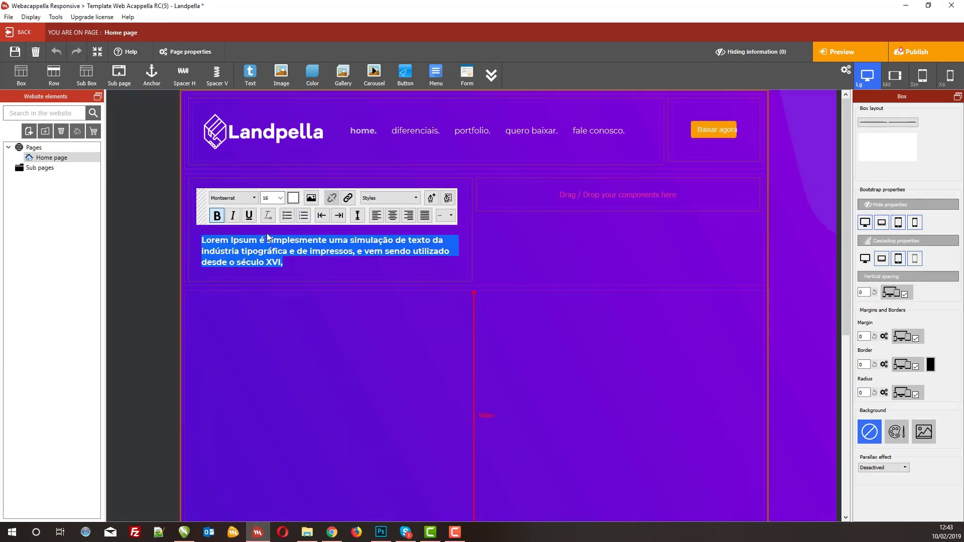
{"action": "left_click", "coordinate": [217, 216]}
{"action": "left_click", "coordinate": [155, 266]}
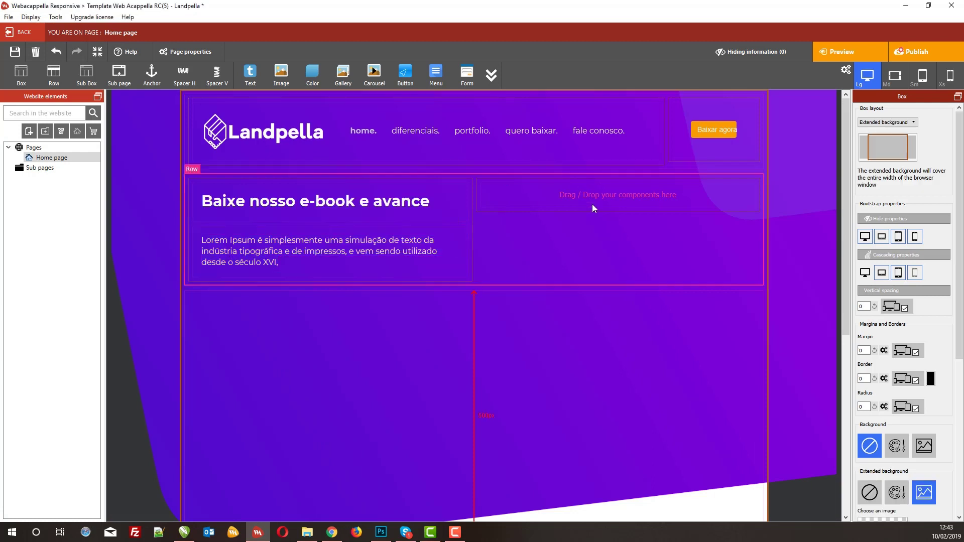
{"action": "key", "text": "alt+Tab"}
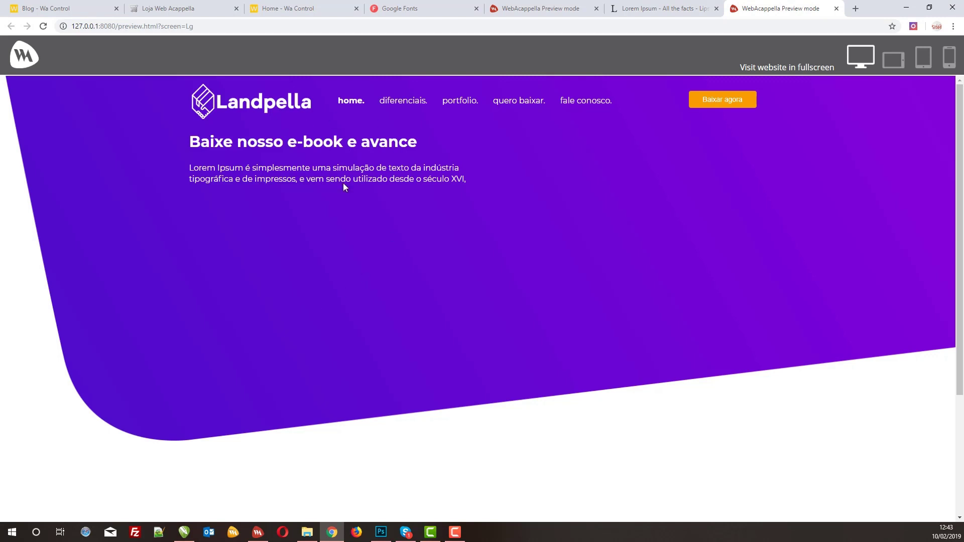
{"action": "left_click_drag", "start_coordinate": [190, 142], "coordinate": [416, 142]}
{"action": "left_click", "coordinate": [415, 143]}
{"action": "left_click", "coordinate": [257, 533]}
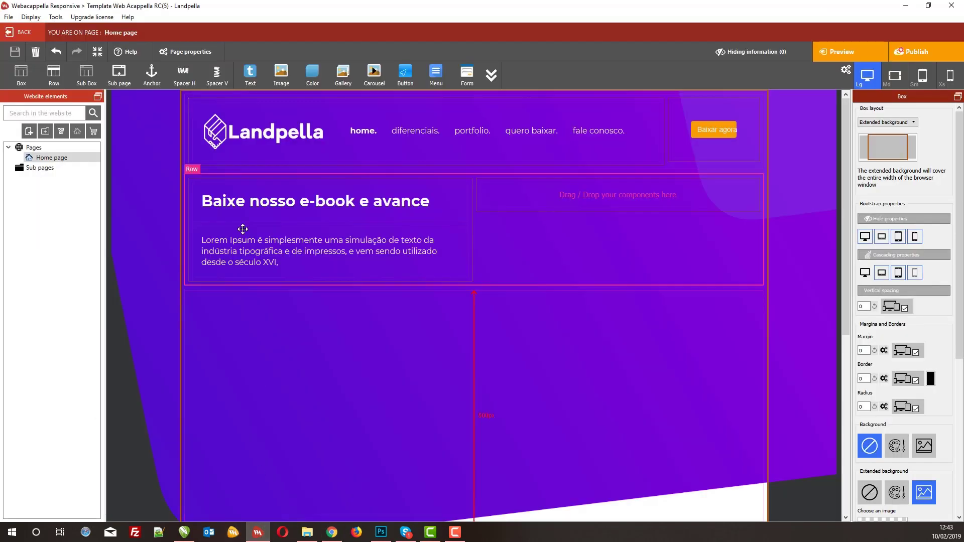
Step: Insert a vertical spacer with height 150 above the e-book heading's row, check it in the preview, and return to Webacappella
{"action": "left_click", "coordinate": [218, 173]}
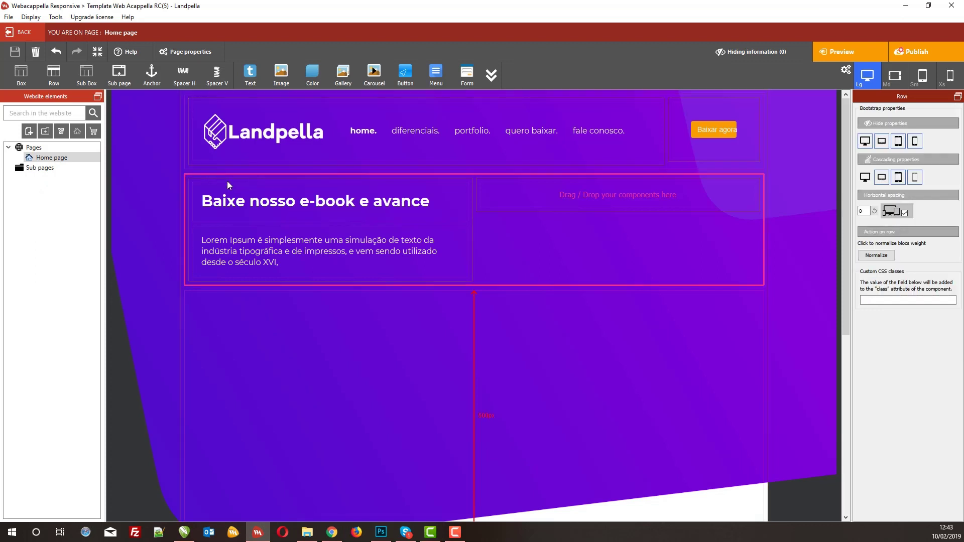
{"action": "left_click", "coordinate": [216, 73]}
{"action": "left_click_drag", "start_coordinate": [366, 311], "coordinate": [365, 175]}
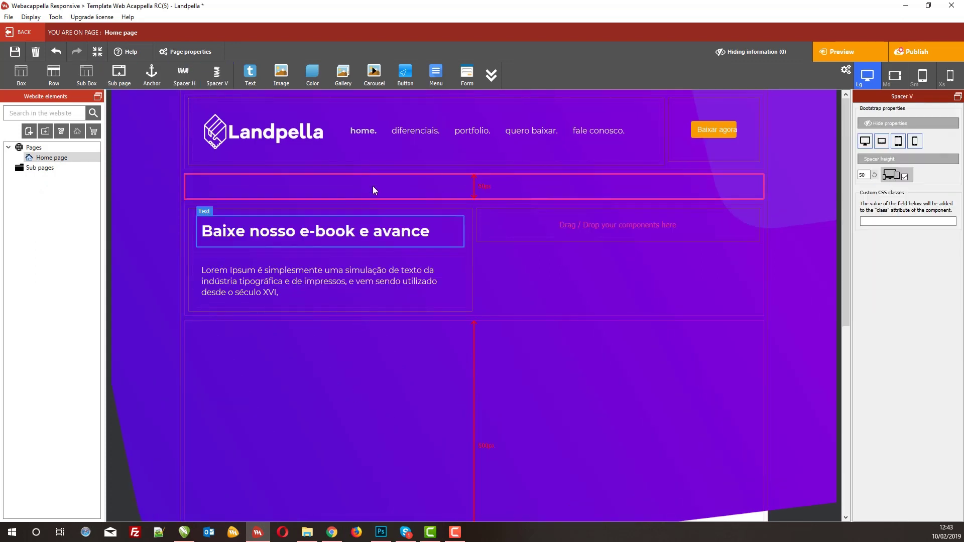
{"action": "double_click", "coordinate": [868, 174]}
{"action": "type", "text": "150"}
{"action": "left_click", "coordinate": [844, 52]}
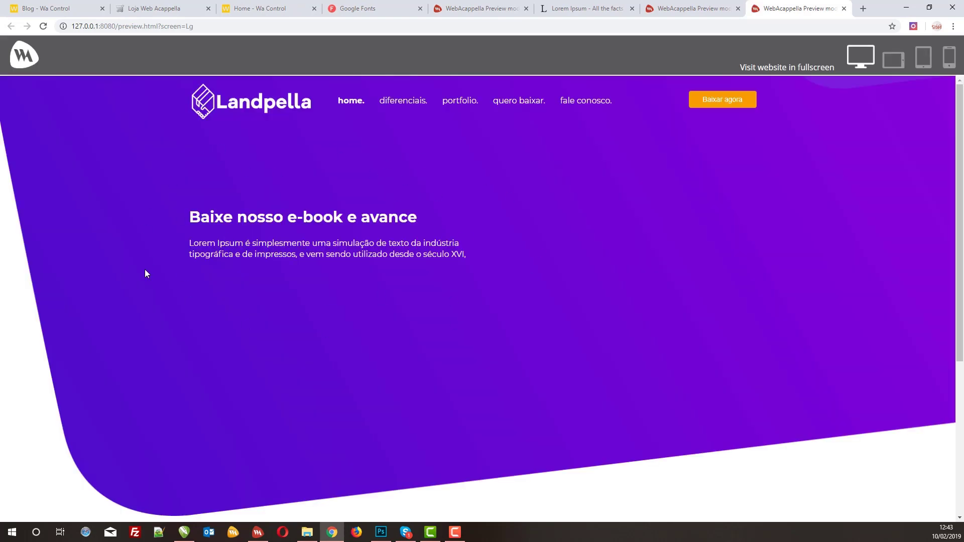
{"action": "scroll", "coordinate": [171, 405], "scroll_direction": "down", "scroll_amount": 5}
{"action": "scroll", "coordinate": [184, 435], "scroll_direction": "up", "scroll_amount": 5}
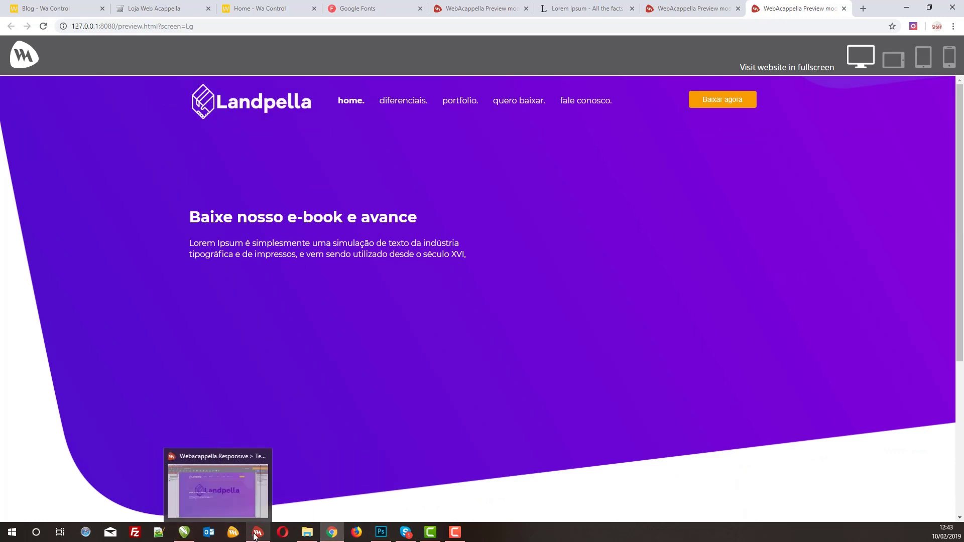
{"action": "left_click", "coordinate": [254, 537]}
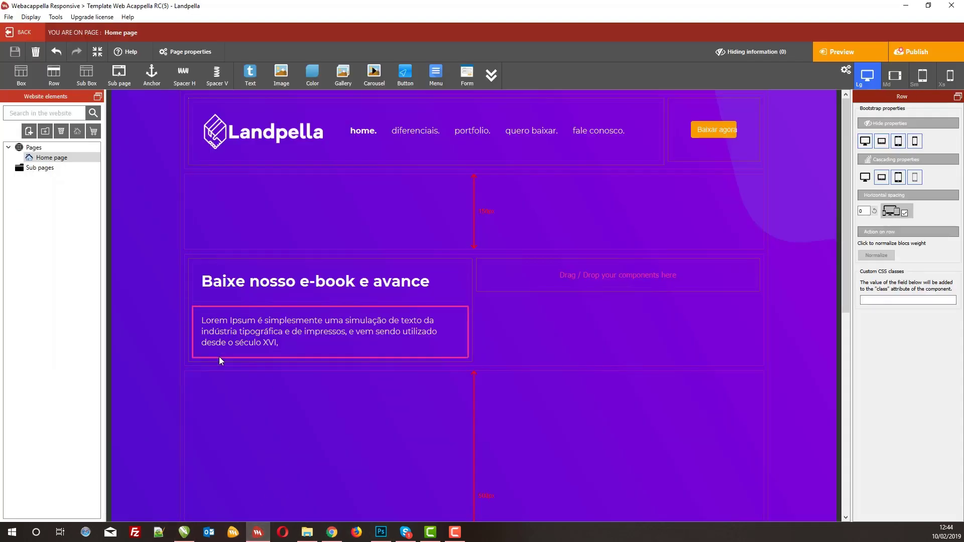
Step: Add a row below the Lorem Ipsum paragraph, copy the header's Baixar agora button into it, and reset the copy's margin to 0
{"action": "left_click_drag", "start_coordinate": [54, 75], "coordinate": [271, 376]}
{"action": "left_click_drag", "start_coordinate": [714, 122], "coordinate": [272, 376]}
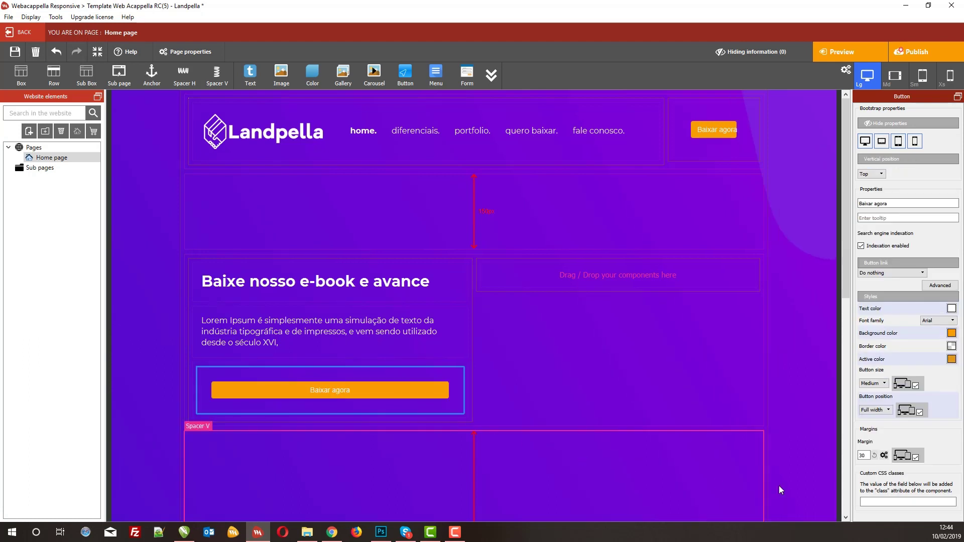
{"action": "left_click", "coordinate": [875, 456]}
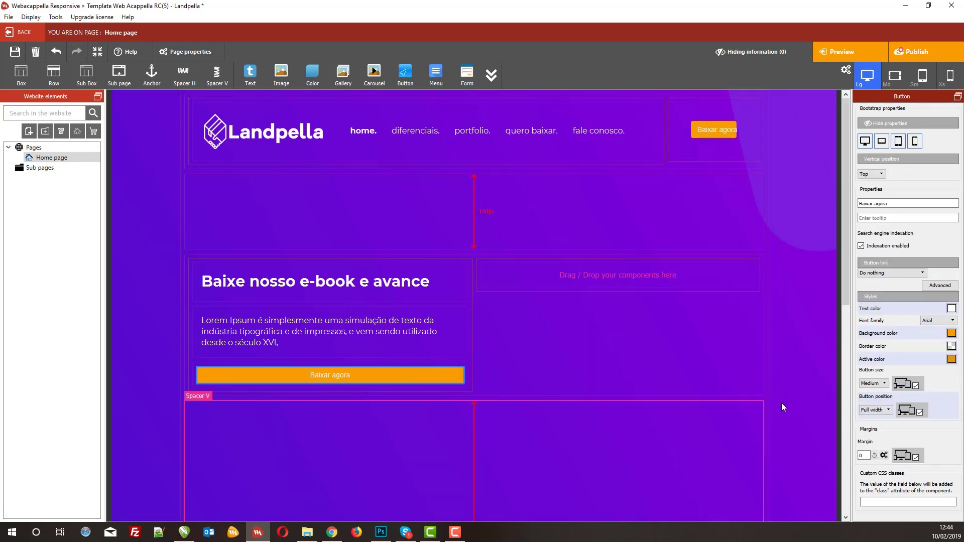
Step: Set the copied button's position to Left and its size to Large
{"action": "left_click", "coordinate": [882, 410]}
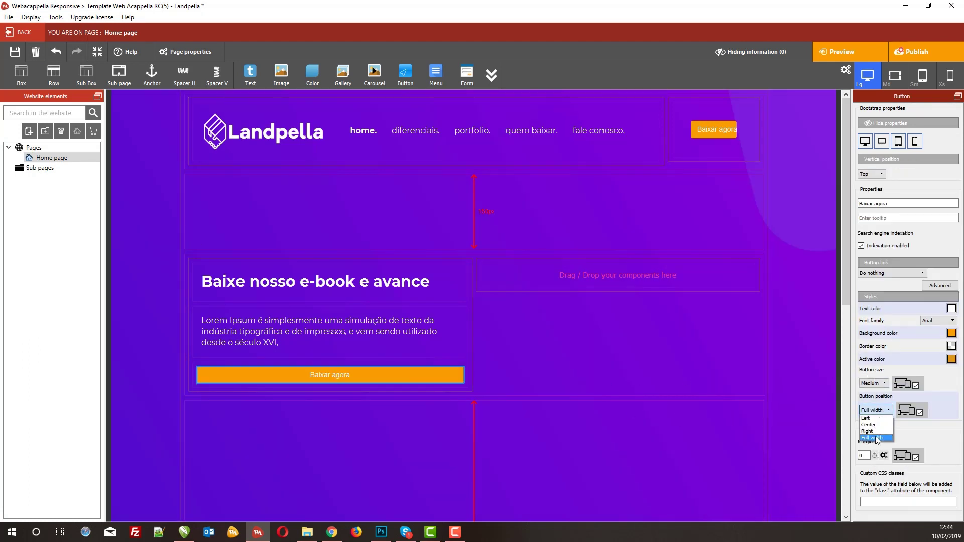
{"action": "left_click", "coordinate": [865, 418]}
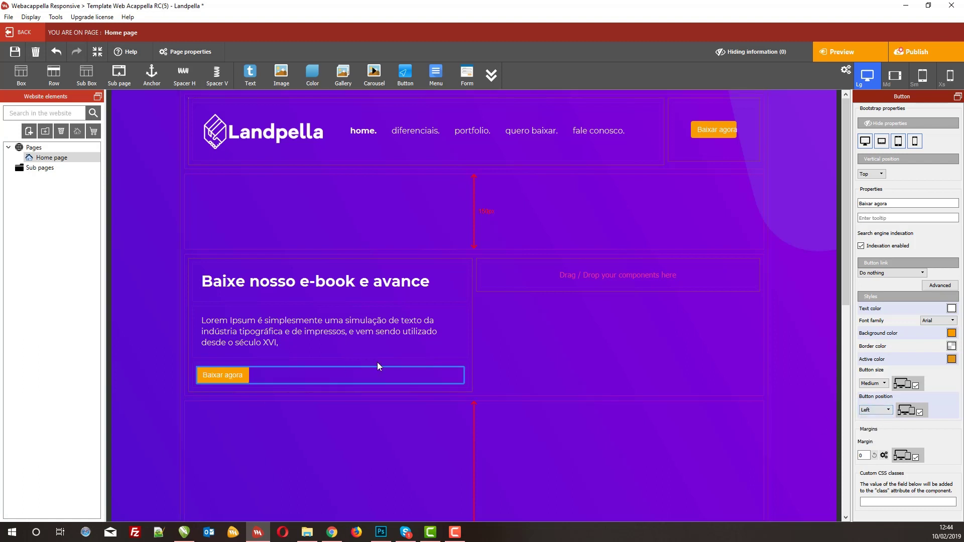
{"action": "left_click", "coordinate": [876, 384]}
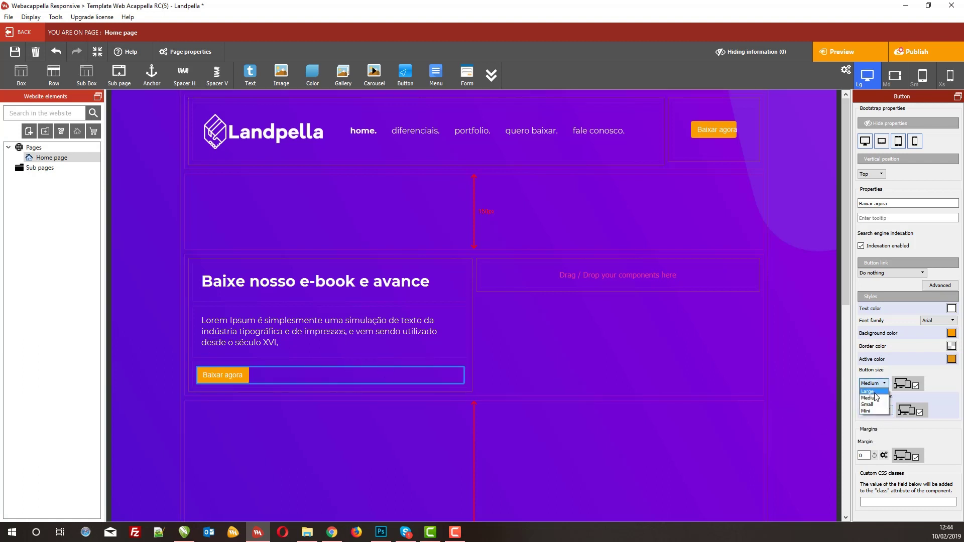
{"action": "left_click", "coordinate": [875, 392]}
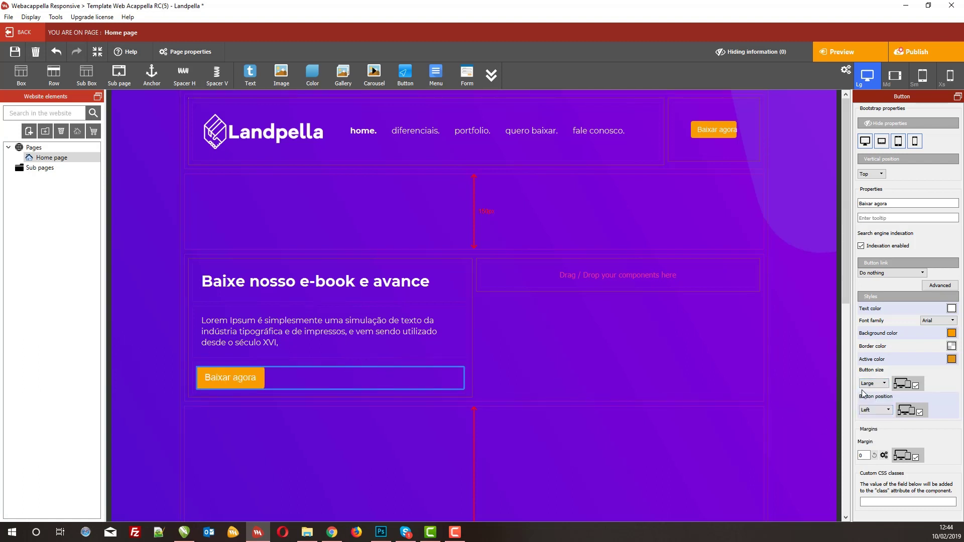
Step: Change the copied button's label to "Quero conhecer" and open the page in the browser preview
{"action": "triple_click", "coordinate": [903, 206]}
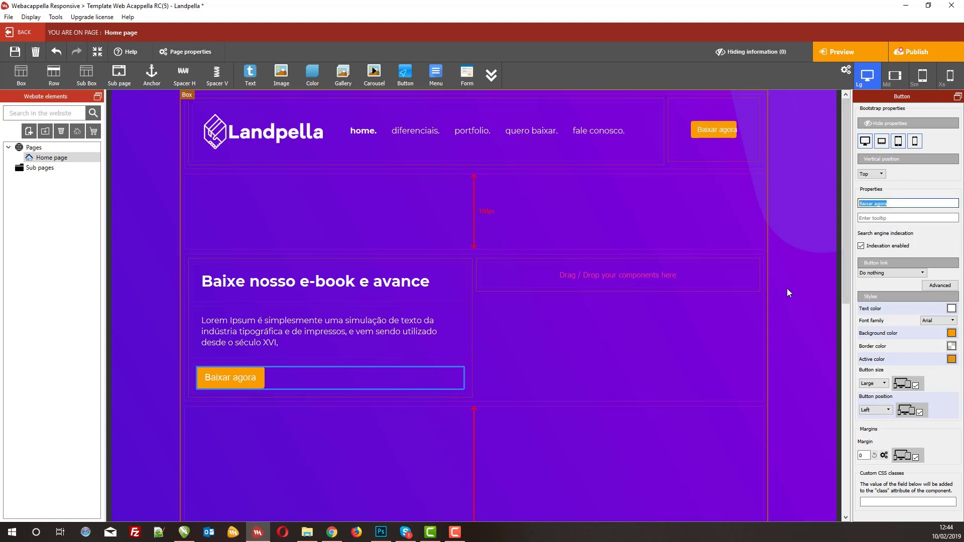
{"action": "type", "text": "Quero conhecer"}
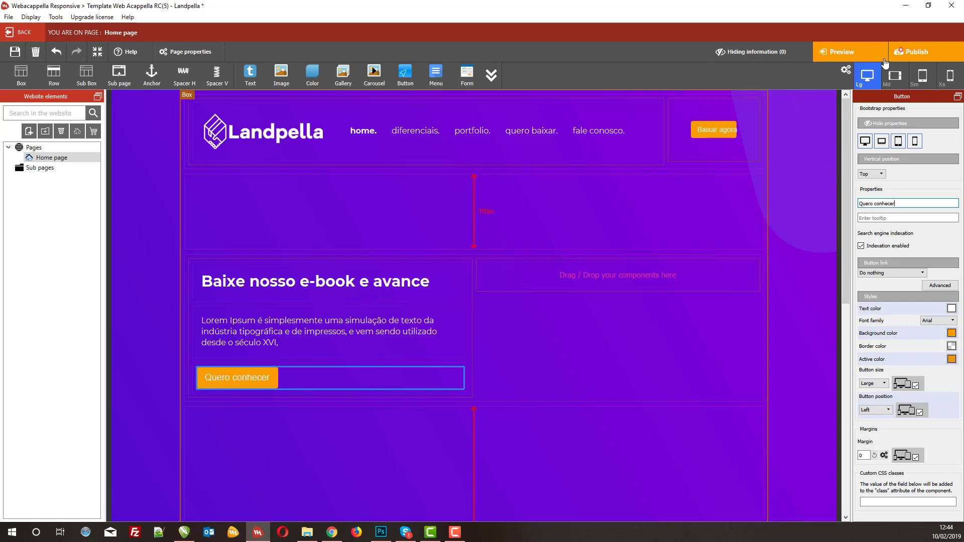
{"action": "left_click", "coordinate": [854, 52]}
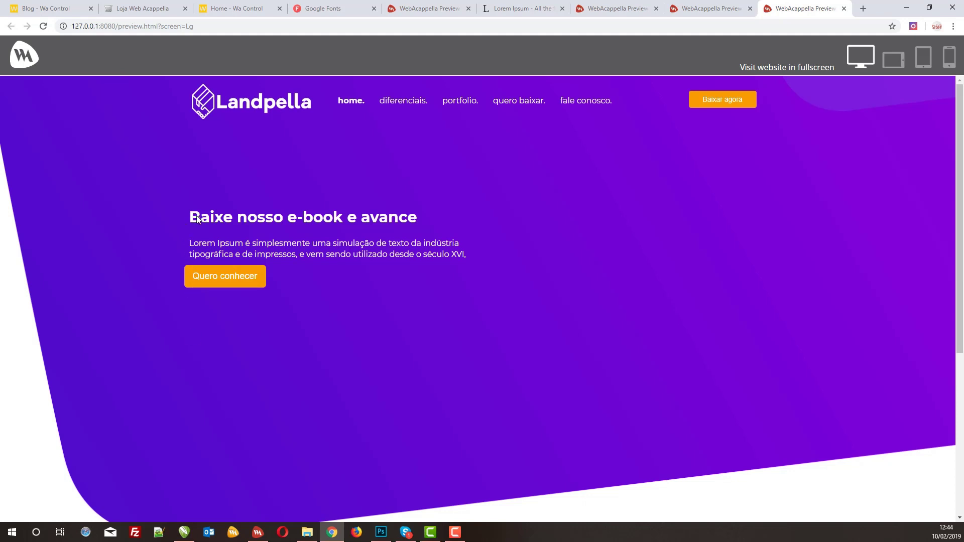
Step: Return to Webacappella, check the heading's internal margin, and set the Quero conhecer button's margin to 10
{"action": "left_click", "coordinate": [257, 532]}
{"action": "left_click", "coordinate": [214, 289]}
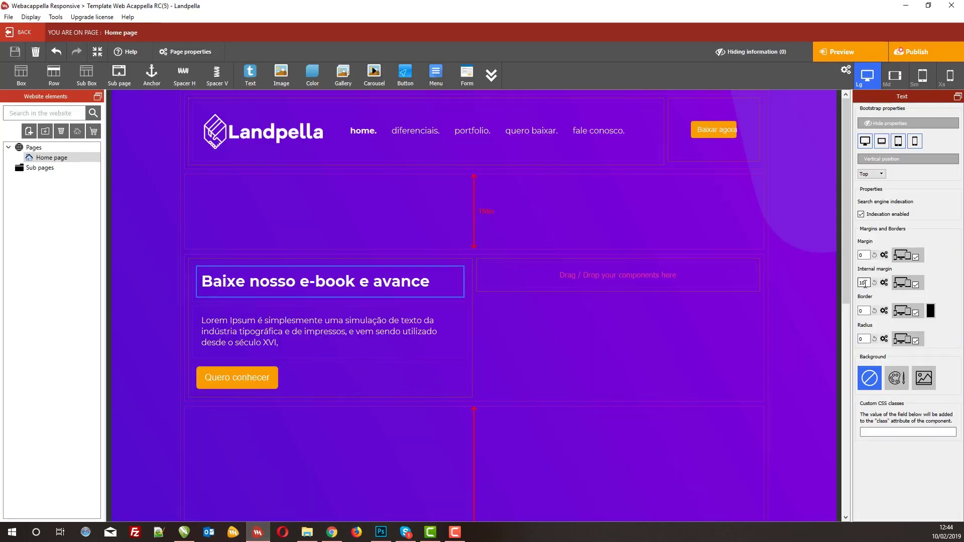
{"action": "left_click", "coordinate": [293, 385]}
{"action": "left_click", "coordinate": [318, 301]}
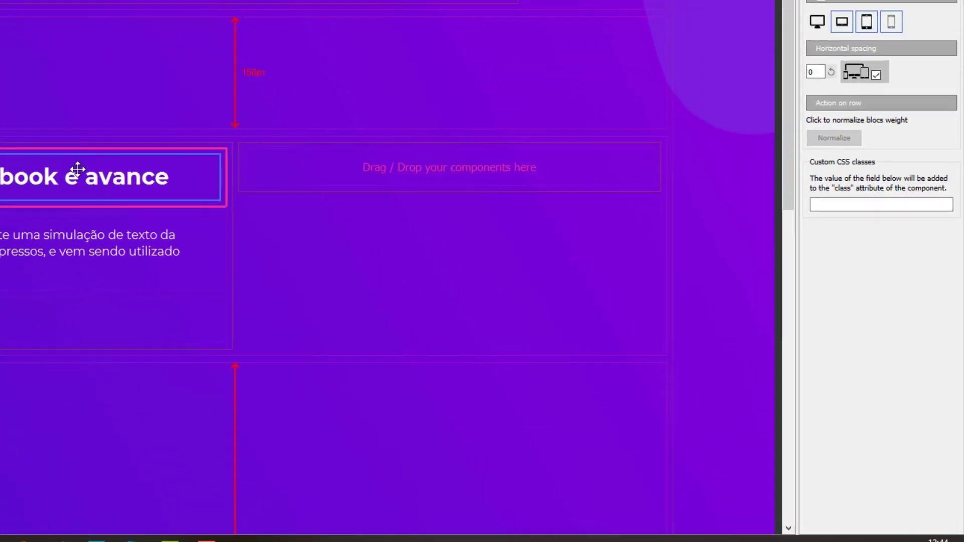
{"action": "left_click", "coordinate": [78, 169]}
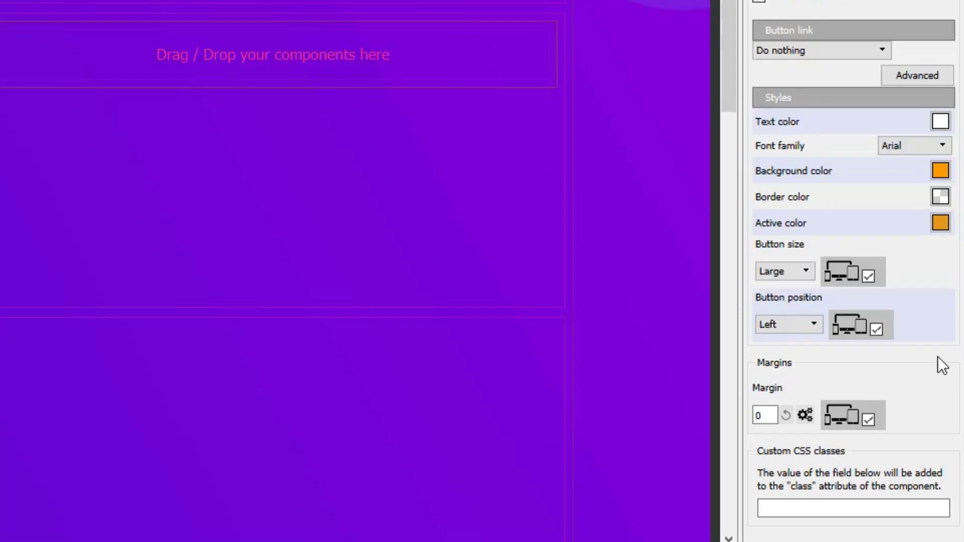
{"action": "double_click", "coordinate": [772, 415]}
{"action": "type", "text": "10"}
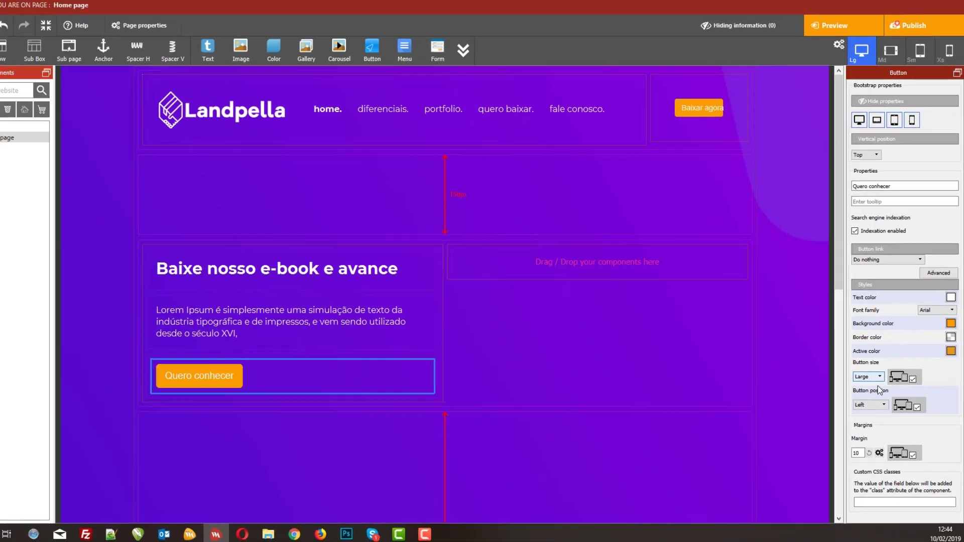
Step: Set the Quero conhecer button's size to Medium, check it in the browser preview, and return to Webacappella
{"action": "left_click", "coordinate": [823, 320]}
{"action": "left_click", "coordinate": [823, 338]}
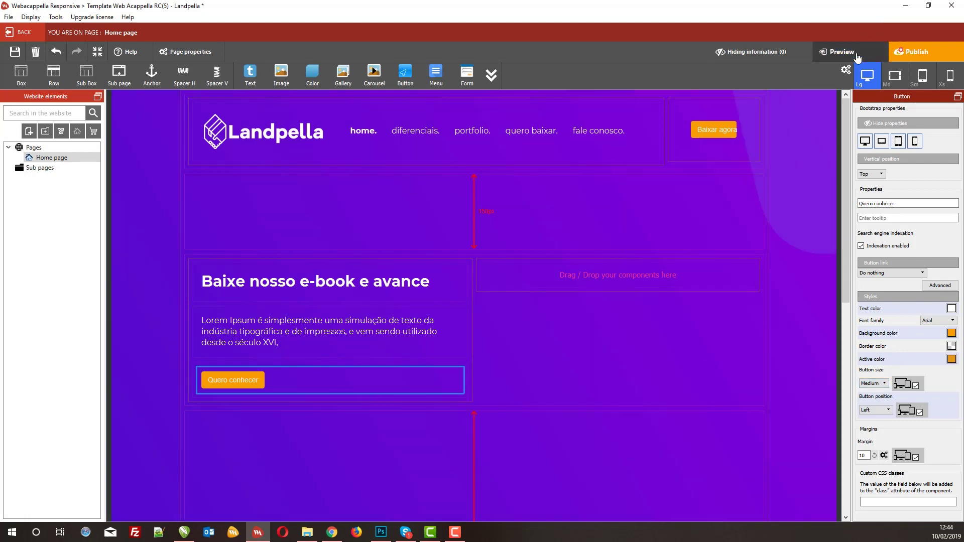
{"action": "left_click", "coordinate": [842, 52]}
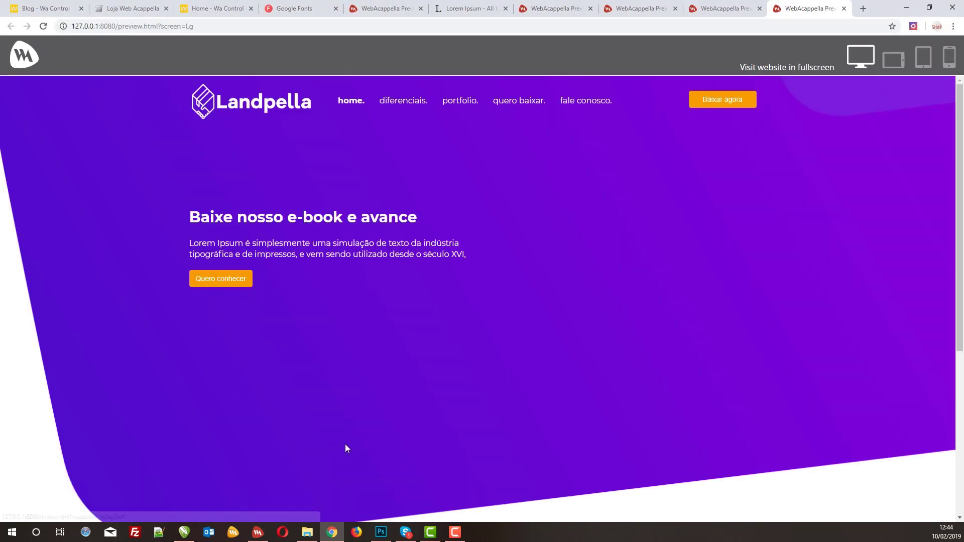
{"action": "left_click", "coordinate": [255, 538]}
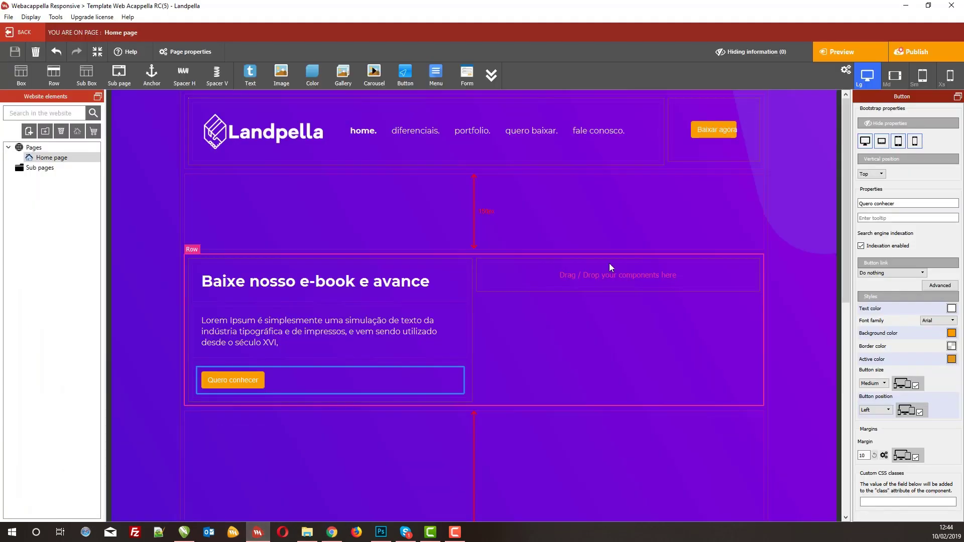
Step: Switch to Chrome and open the Wacontrol administration page wacontrol.com.br/wacontrol/index.php in a new tab
{"action": "left_click", "coordinate": [537, 270]}
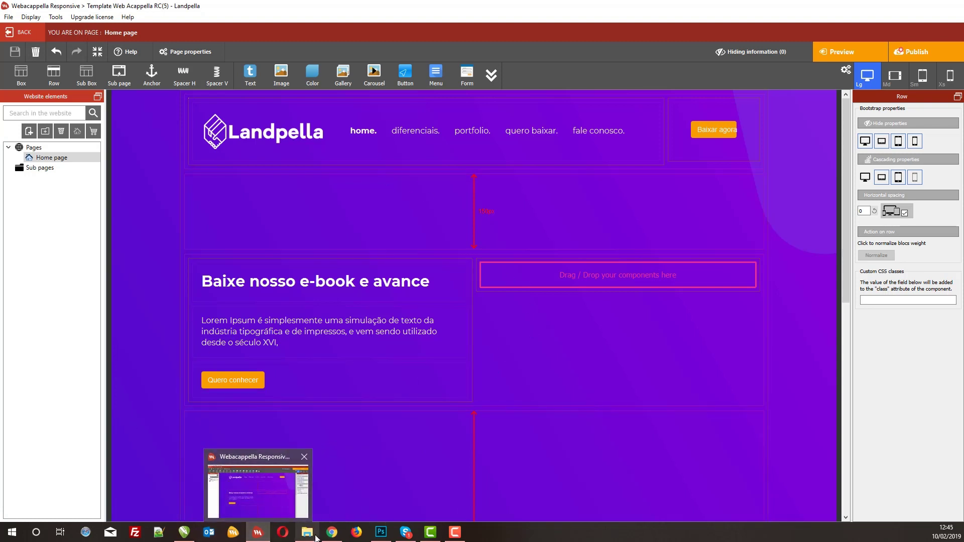
{"action": "left_click", "coordinate": [331, 532]}
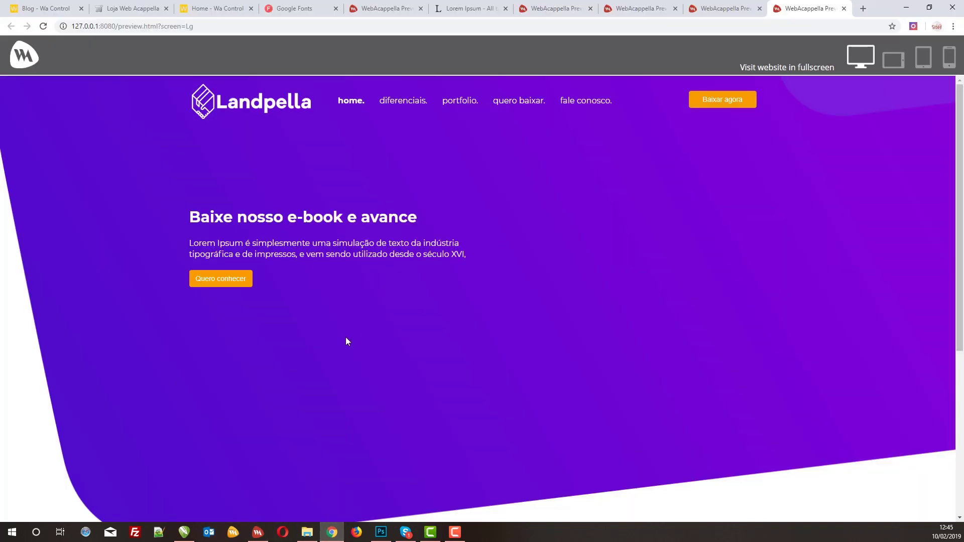
{"action": "left_click", "coordinate": [863, 8]}
{"action": "type", "text": "wacontrol.com.br/wa"}
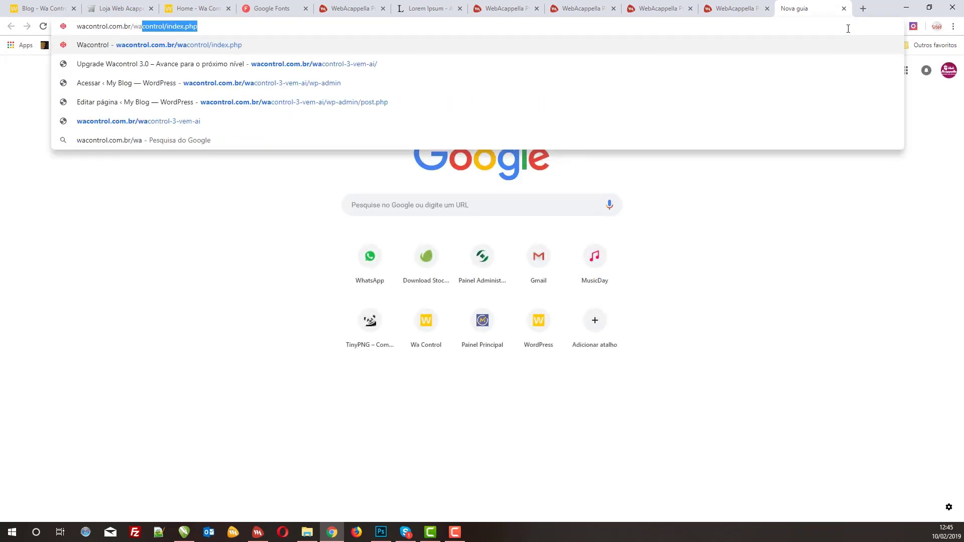
{"action": "key", "text": "Return"}
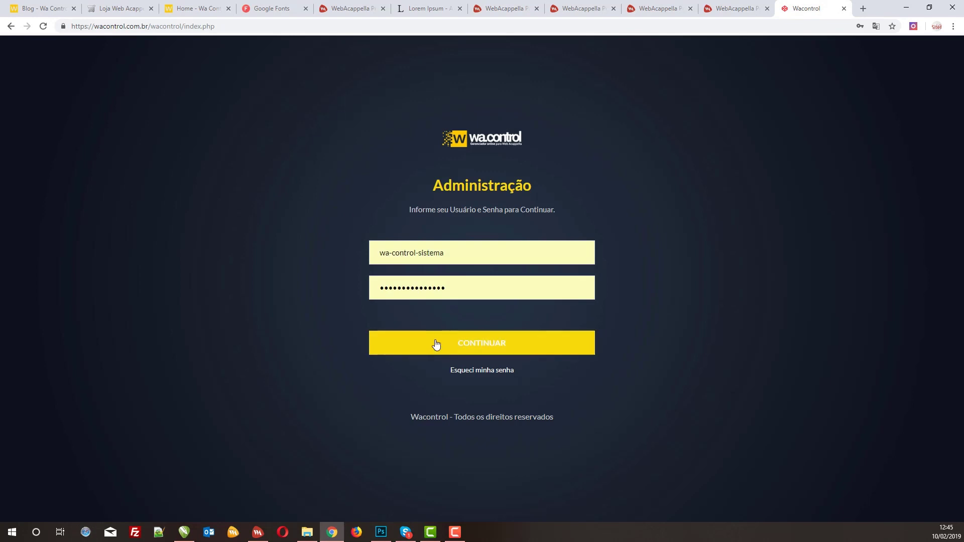
Step: Log in to the Wacontrol administration with the saved admin username and account password
{"action": "left_click_drag", "start_coordinate": [465, 245], "coordinate": [350, 249]}
{"action": "type", "text": "a"}
{"action": "left_click", "coordinate": [396, 276]}
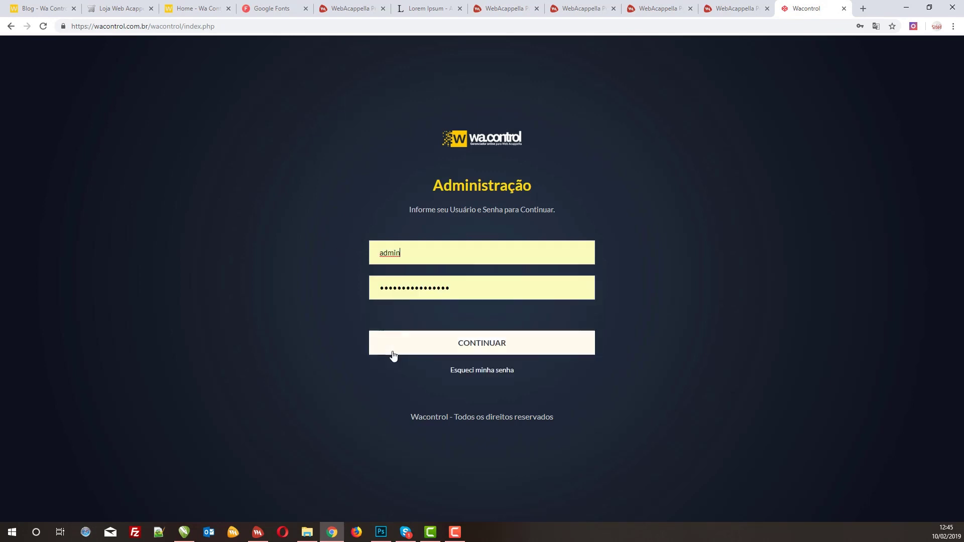
{"action": "left_click", "coordinate": [371, 344]}
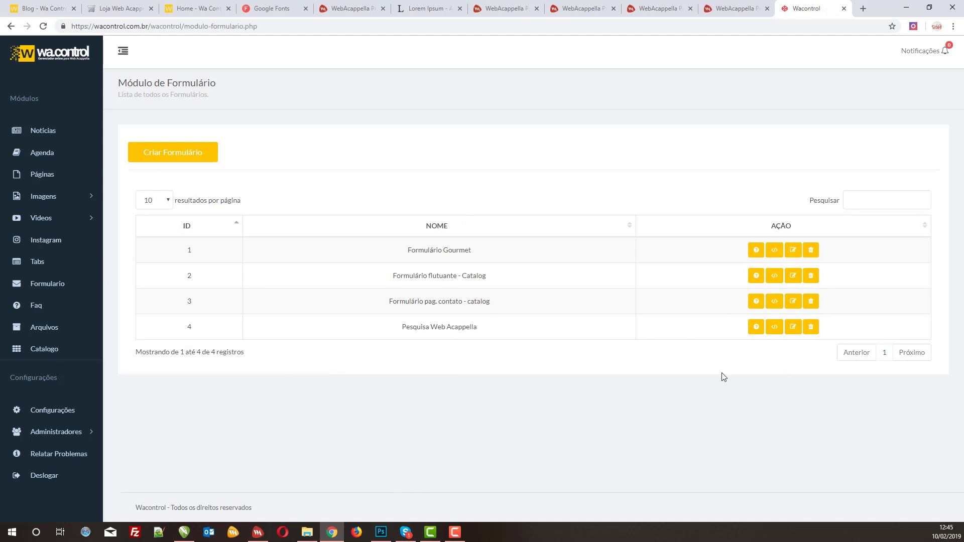
Step: Open the Pesquisa Web Acappella form for editing, review its fields, style, receiving e-mail and redirect settings, and return to the forms list
{"action": "left_click", "coordinate": [793, 327]}
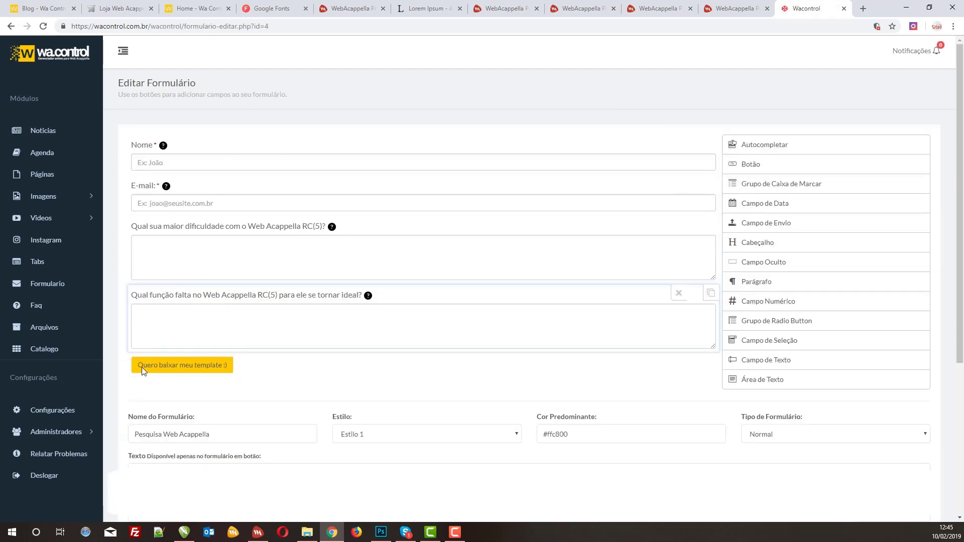
{"action": "scroll", "coordinate": [311, 259], "scroll_direction": "down", "scroll_amount": 2}
{"action": "scroll", "coordinate": [247, 387], "scroll_direction": "down", "scroll_amount": 2}
{"action": "scroll", "coordinate": [258, 396], "scroll_direction": "up", "scroll_amount": 3}
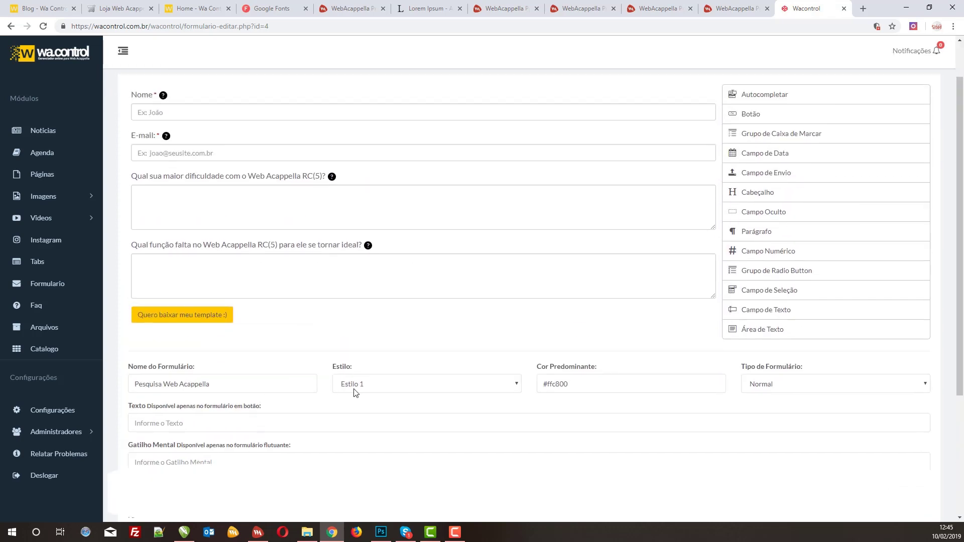
{"action": "scroll", "coordinate": [355, 392], "scroll_direction": "down", "scroll_amount": 2}
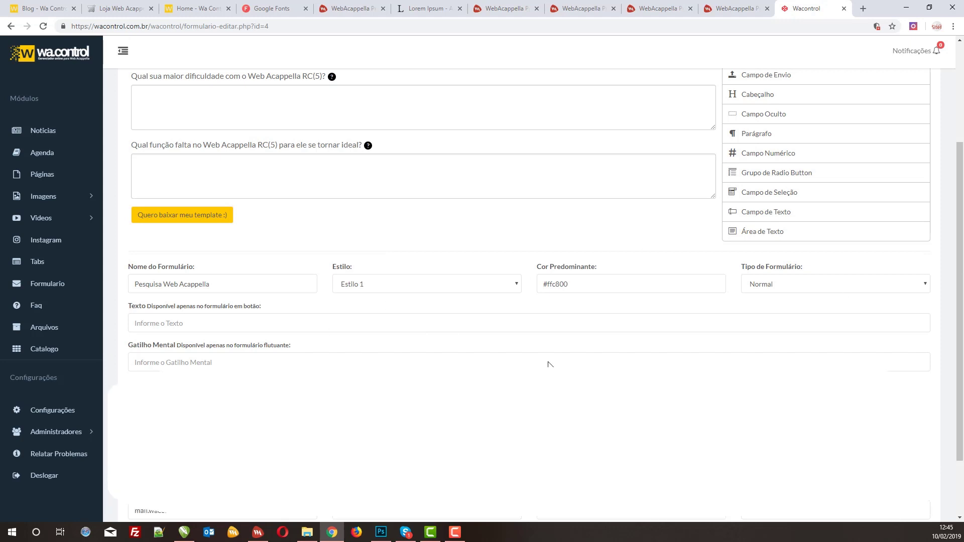
{"action": "scroll", "coordinate": [508, 360], "scroll_direction": "down", "scroll_amount": 2}
{"action": "scroll", "coordinate": [466, 215], "scroll_direction": "up", "scroll_amount": 3}
{"action": "scroll", "coordinate": [465, 215], "scroll_direction": "down", "scroll_amount": 3}
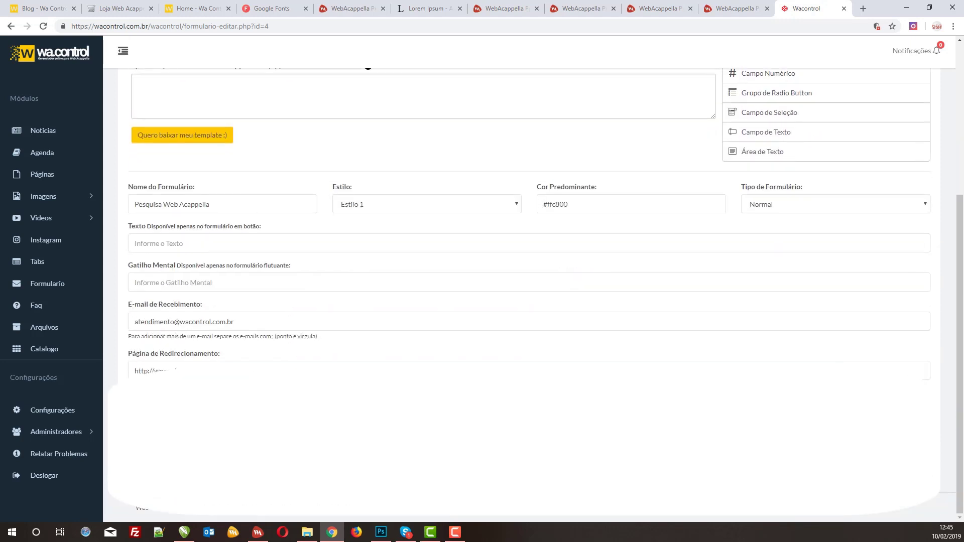
{"action": "key", "text": "F5"}
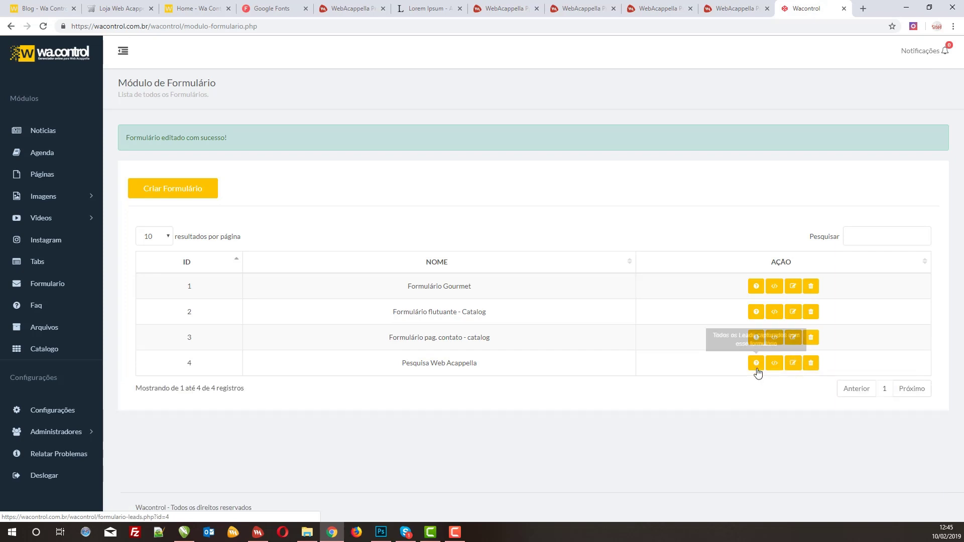
Step: Examine the leads captured by the Pesquisa Web Acappella form and return to the forms list
{"action": "left_click", "coordinate": [756, 366]}
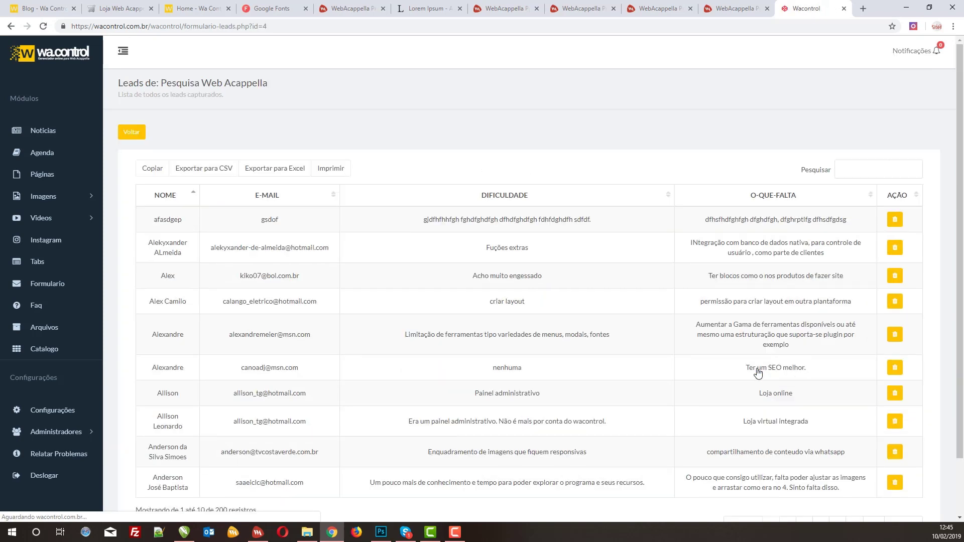
{"action": "scroll", "coordinate": [546, 346], "scroll_direction": "down", "scroll_amount": 2}
{"action": "scroll", "coordinate": [409, 365], "scroll_direction": "up", "scroll_amount": 1}
{"action": "scroll", "coordinate": [410, 365], "scroll_direction": "up", "scroll_amount": 1}
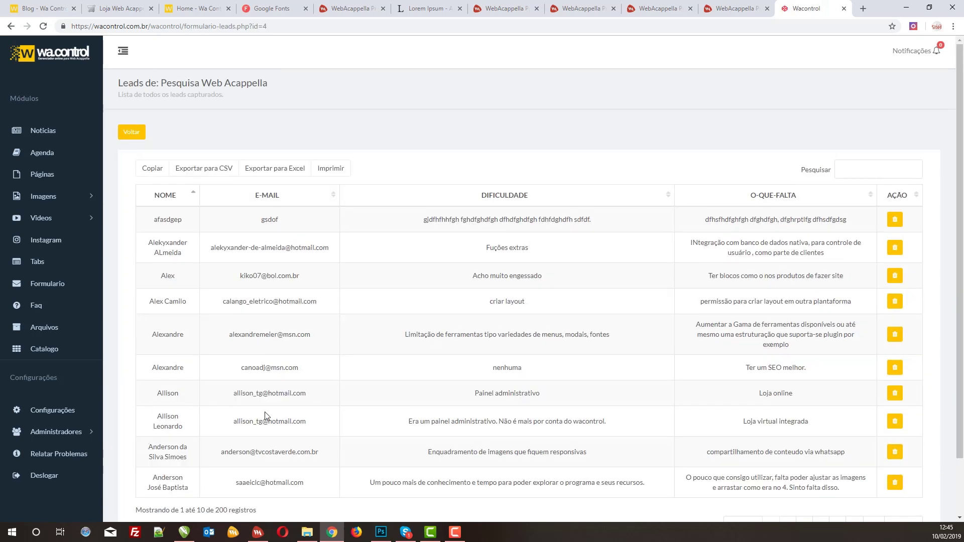
{"action": "scroll", "coordinate": [232, 415], "scroll_direction": "down", "scroll_amount": 2}
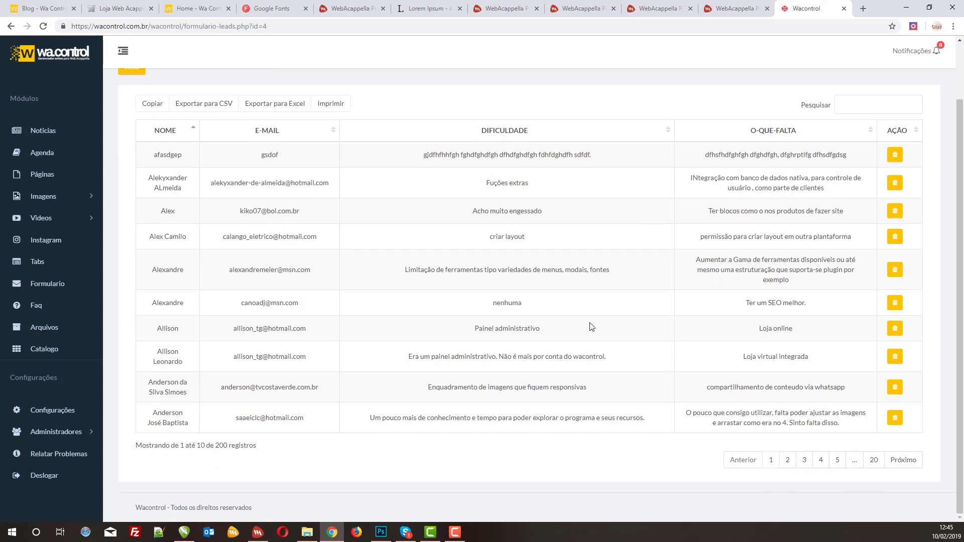
{"action": "scroll", "coordinate": [127, 184], "scroll_direction": "up", "scroll_amount": 2}
{"action": "left_click", "coordinate": [139, 137]}
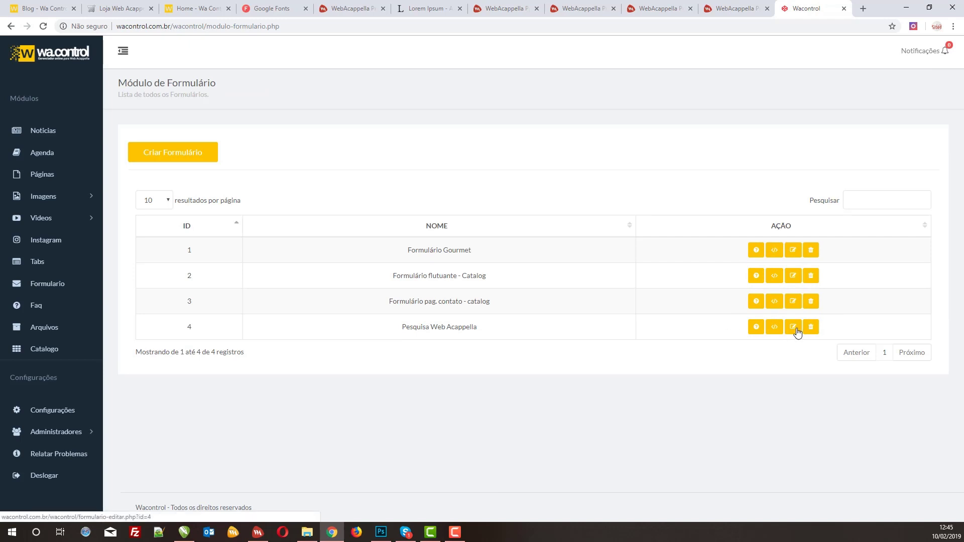
Step: Reopen the Pesquisa Web Acappella form for editing and review its color and redirect settings
{"action": "left_click", "coordinate": [793, 327]}
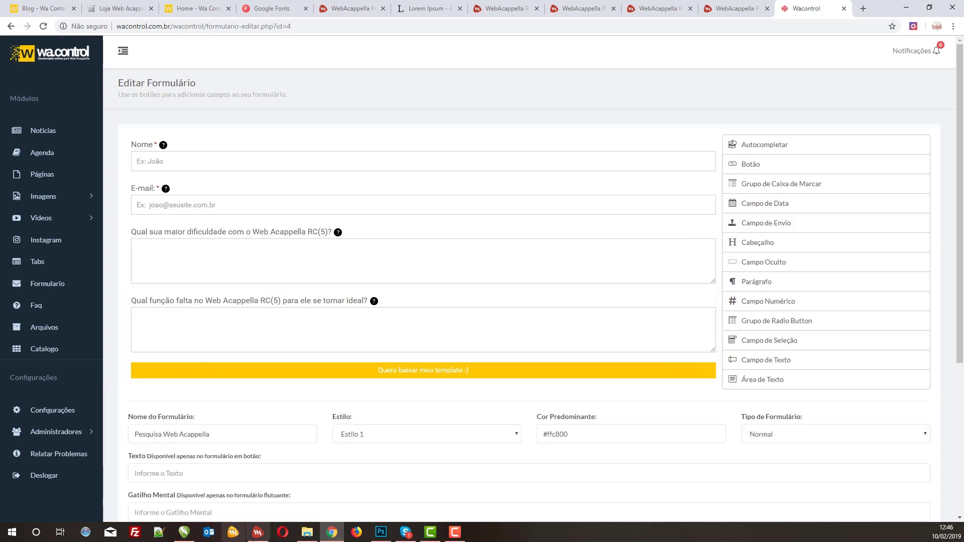
{"action": "mouse_move", "coordinate": [257, 532]}
{"action": "left_click", "coordinate": [258, 485]}
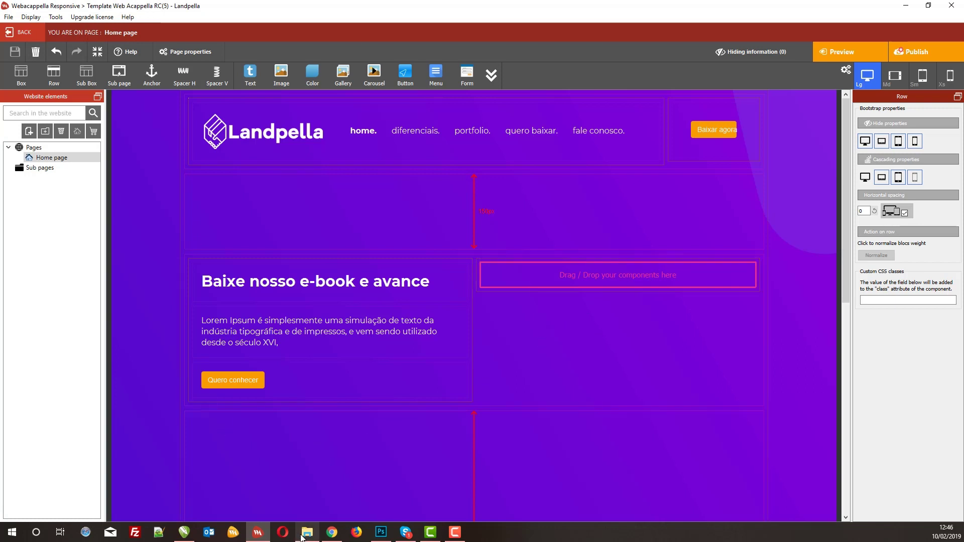
{"action": "mouse_move", "coordinate": [307, 533]}
{"action": "left_click", "coordinate": [325, 507]}
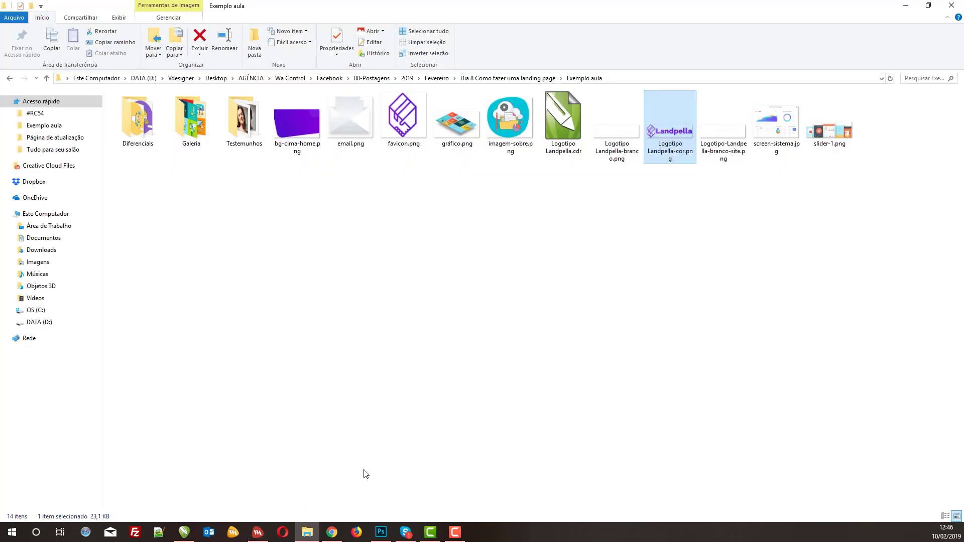
{"action": "left_click", "coordinate": [332, 533]}
{"action": "scroll", "coordinate": [468, 392], "scroll_direction": "down", "scroll_amount": 3}
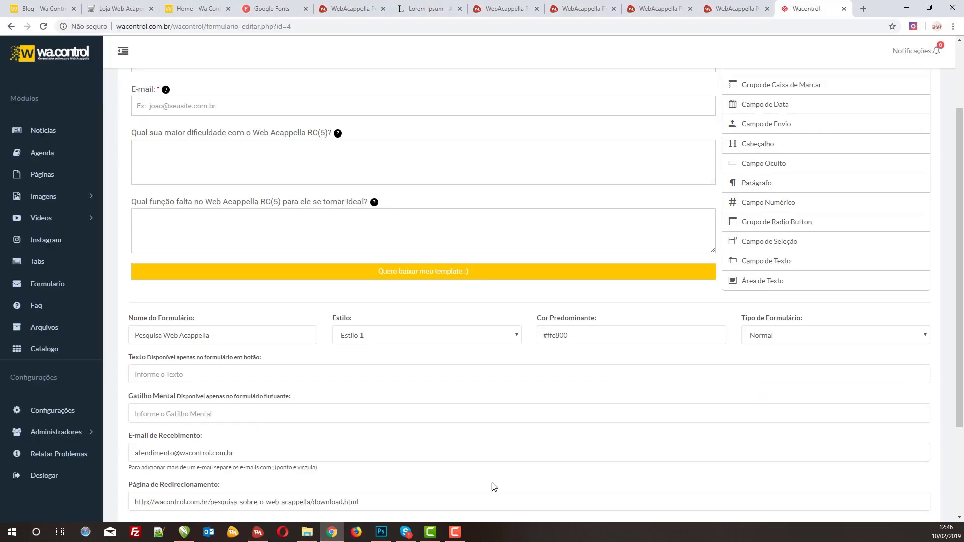
Step: Switch to Webacappella and copy the color code of the Quero conhecer button's background
{"action": "left_click", "coordinate": [263, 533]}
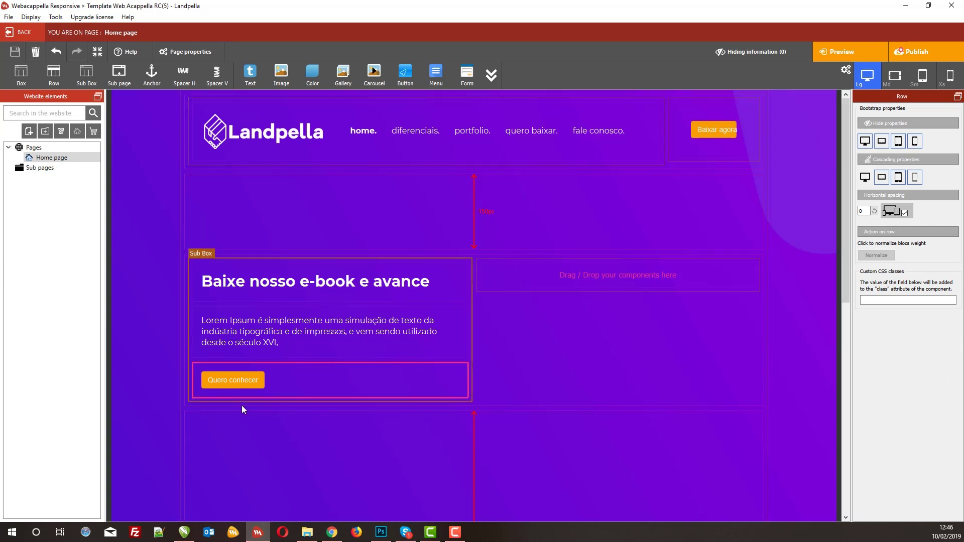
{"action": "left_click", "coordinate": [241, 389]}
{"action": "left_click", "coordinate": [952, 333]}
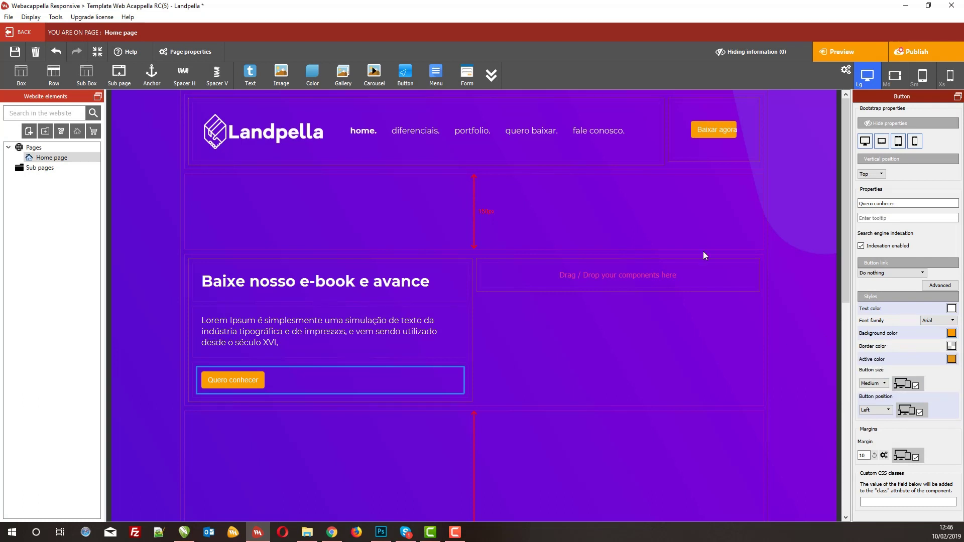
Step: Return to Chrome, set the form's Cor Predominante to #fa9c00, and save the form
{"action": "left_click", "coordinate": [332, 532]}
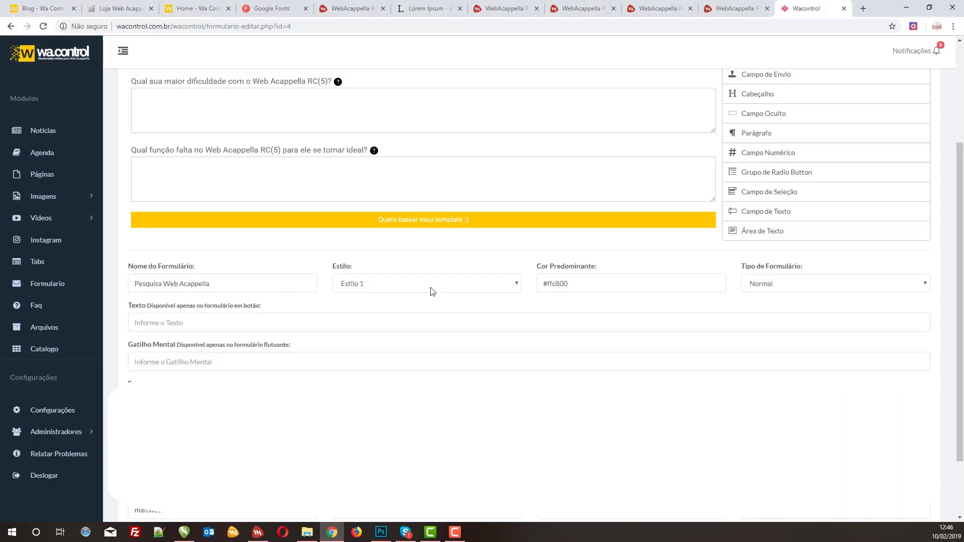
{"action": "triple_click", "coordinate": [628, 284]}
{"action": "type", "text": "#fa9c00"}
{"action": "left_click", "coordinate": [491, 312]}
{"action": "scroll", "coordinate": [469, 301], "scroll_direction": "down", "scroll_amount": 2}
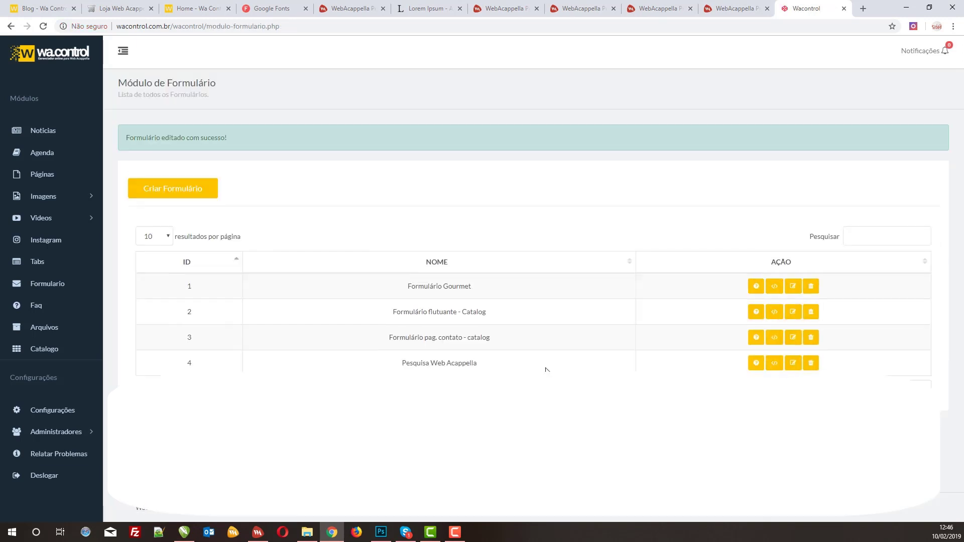
Step: Open the Pesquisa Web Acappella form's code and copy its Código da Área de Exibição
{"action": "left_click", "coordinate": [775, 363]}
{"action": "left_click", "coordinate": [463, 144]}
{"action": "key", "text": "ctrl+c"}
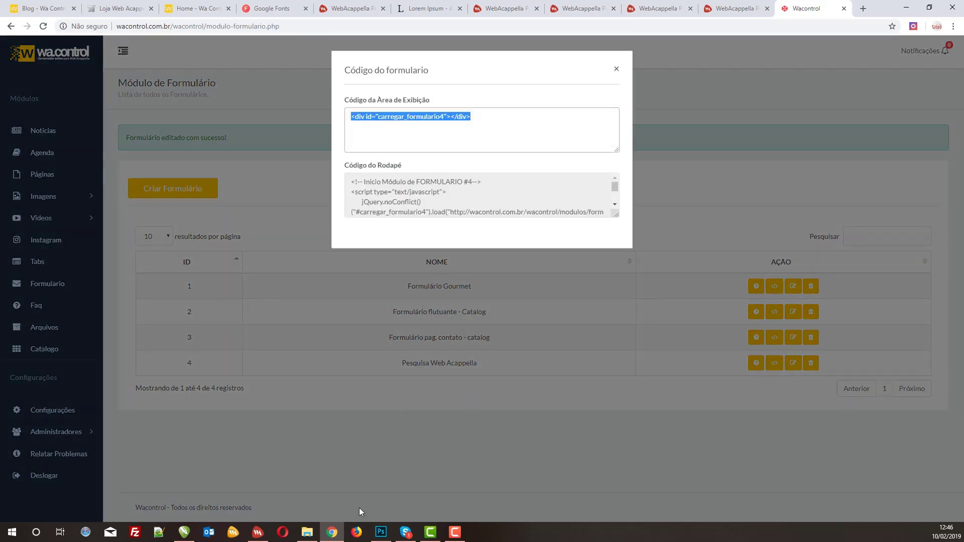
Step: In Webacappella, add an HTML element to the hero row's empty column and paste the form's display code into it
{"action": "left_click", "coordinate": [257, 532]}
{"action": "left_click", "coordinate": [616, 269]}
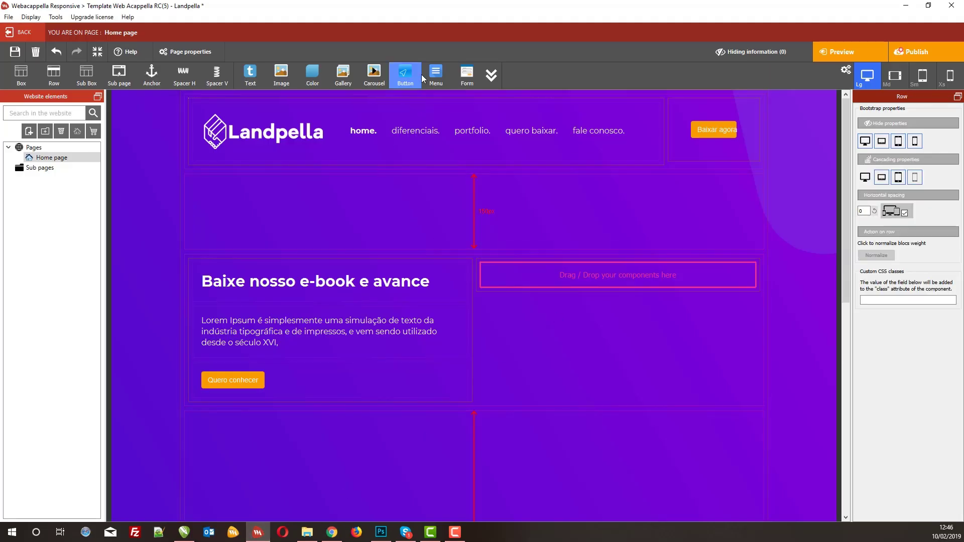
{"action": "left_click", "coordinate": [491, 75]}
{"action": "left_click", "coordinate": [537, 103]}
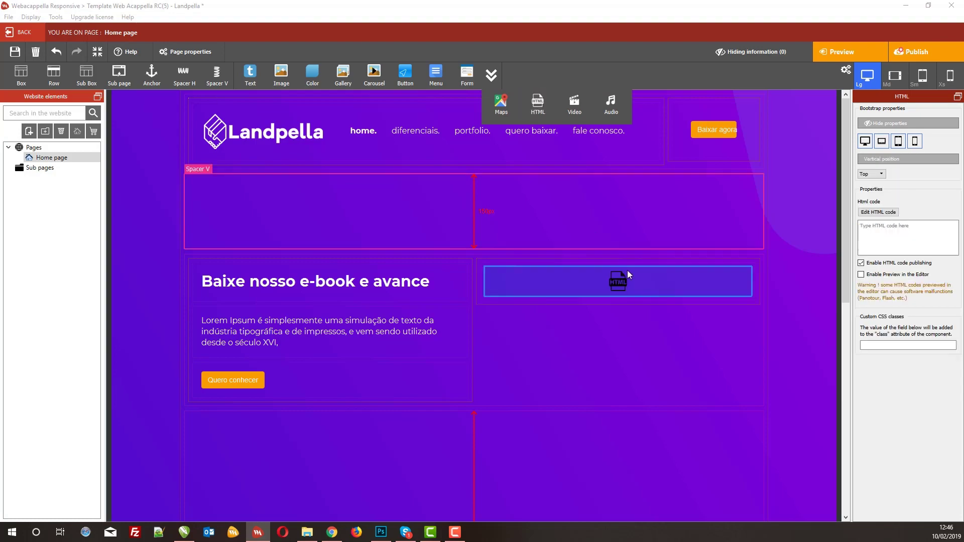
{"action": "left_click", "coordinate": [920, 234]}
{"action": "key", "text": "ctrl+v"}
Step: Copy the form's Código do Rodapé from Chrome, paste it into the Home page's custom code in Webacappella, and save the page properties
{"action": "left_click", "coordinate": [332, 532]}
{"action": "key", "text": "Tab"}
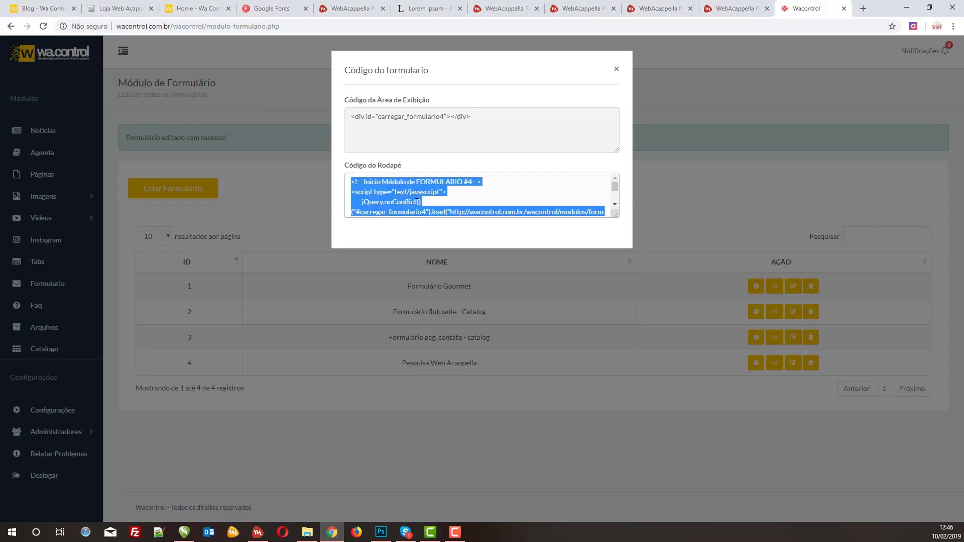
{"action": "left_click", "coordinate": [257, 533]}
{"action": "left_click", "coordinate": [188, 52]}
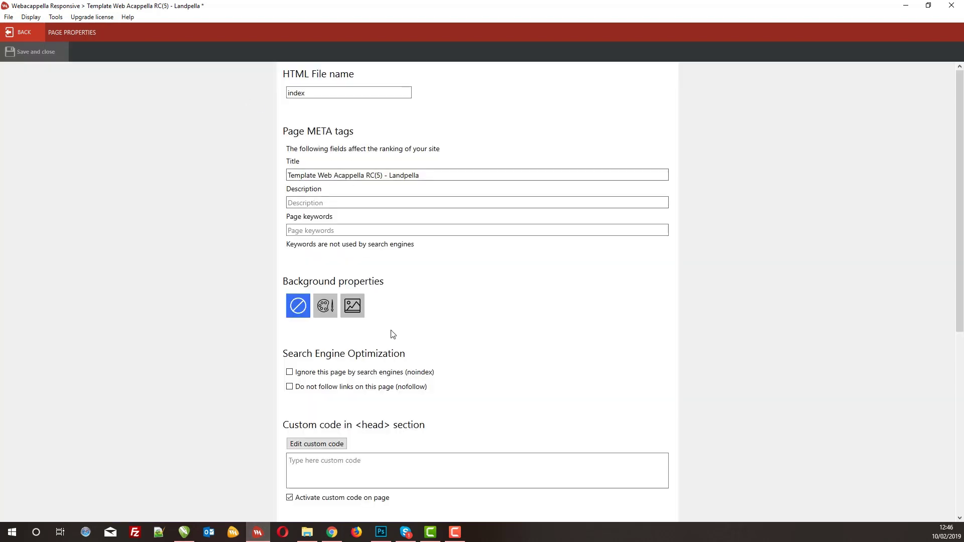
{"action": "scroll", "coordinate": [393, 335], "scroll_direction": "down", "scroll_amount": 3}
{"action": "left_click", "coordinate": [343, 425]}
{"action": "key", "text": "ctrl+v"}
{"action": "left_click", "coordinate": [347, 463]}
{"action": "left_click", "coordinate": [345, 483]}
{"action": "left_click", "coordinate": [30, 52]}
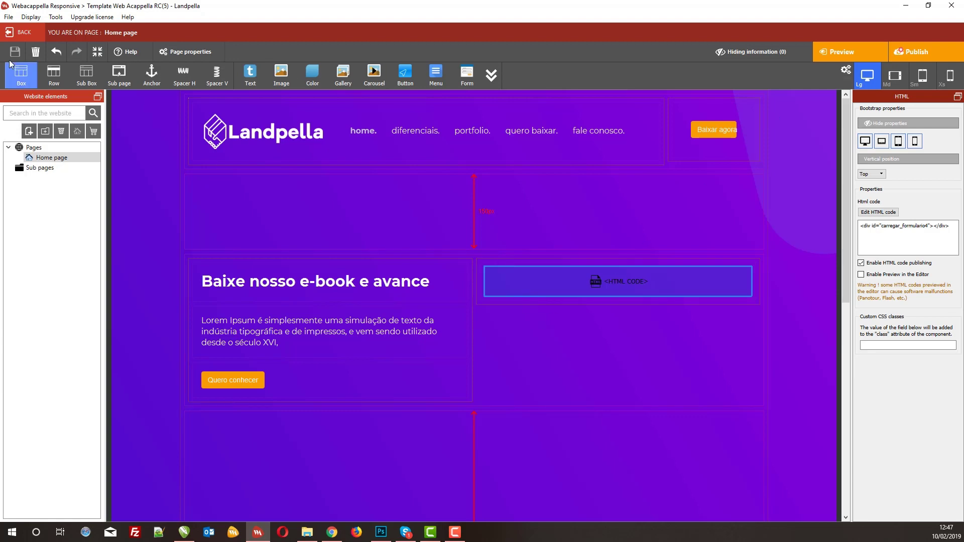
Step: Reopen the page editor from the dashboard, check the page in the browser preview, and return to Webacappella
{"action": "left_click", "coordinate": [21, 32]}
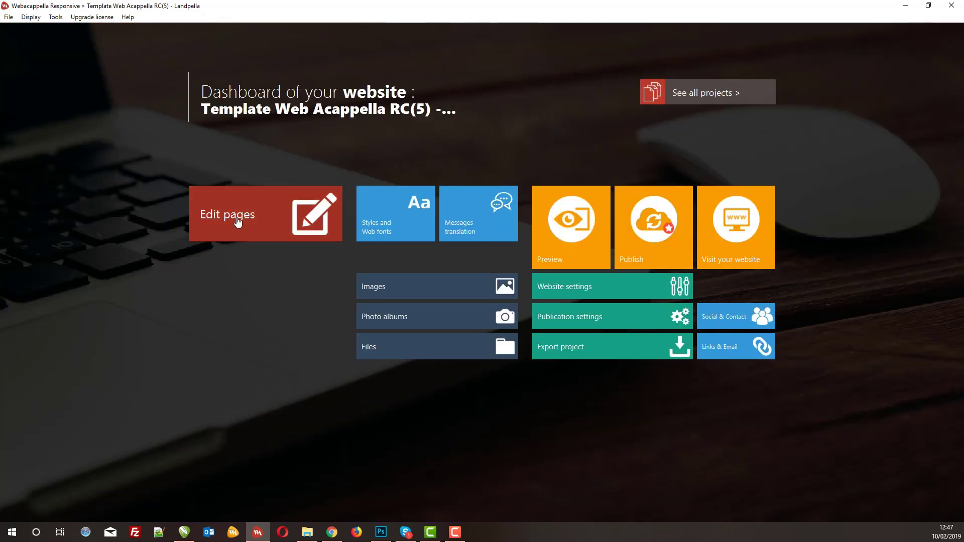
{"action": "left_click", "coordinate": [261, 216]}
{"action": "left_click", "coordinate": [853, 51]}
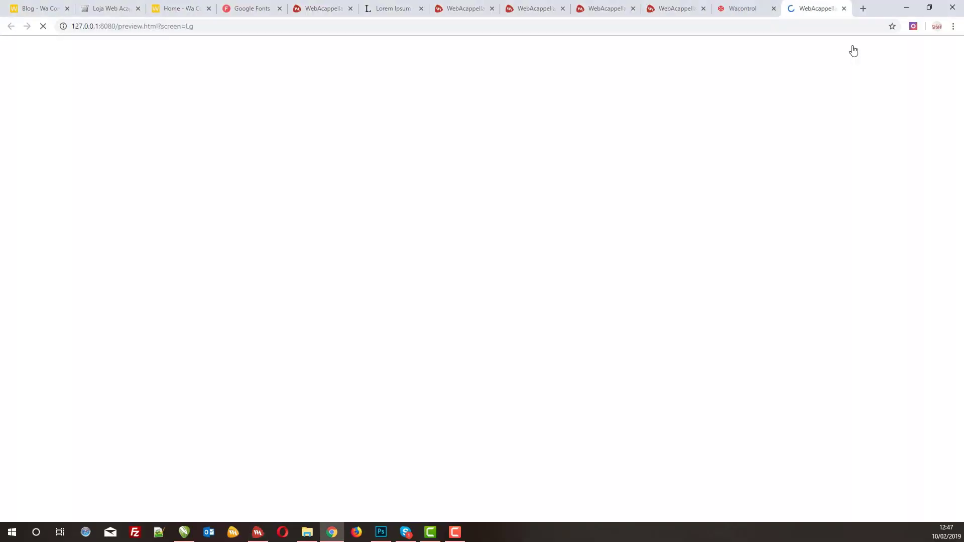
{"action": "scroll", "coordinate": [572, 296], "scroll_direction": "down", "scroll_amount": 2}
{"action": "scroll", "coordinate": [592, 323], "scroll_direction": "up", "scroll_amount": 2}
{"action": "scroll", "coordinate": [398, 297], "scroll_direction": "down", "scroll_amount": 5}
{"action": "scroll", "coordinate": [581, 301], "scroll_direction": "up", "scroll_amount": 5}
{"action": "key", "text": "alt+Tab"}
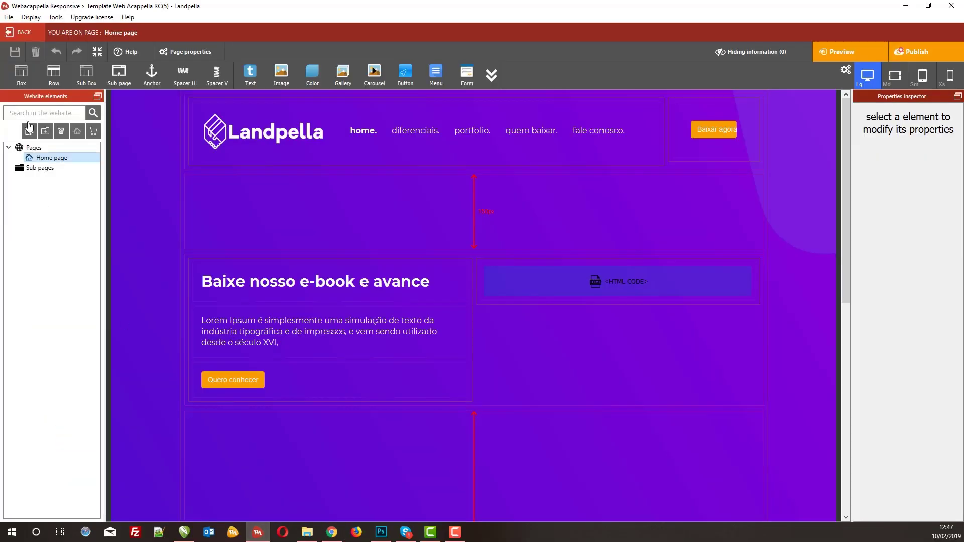
Step: Configure the site's publication to templateswebacappella.com.br under templates-web-acappella-rc-5/landpella, publish it, and open the live page
{"action": "left_click", "coordinate": [17, 37]}
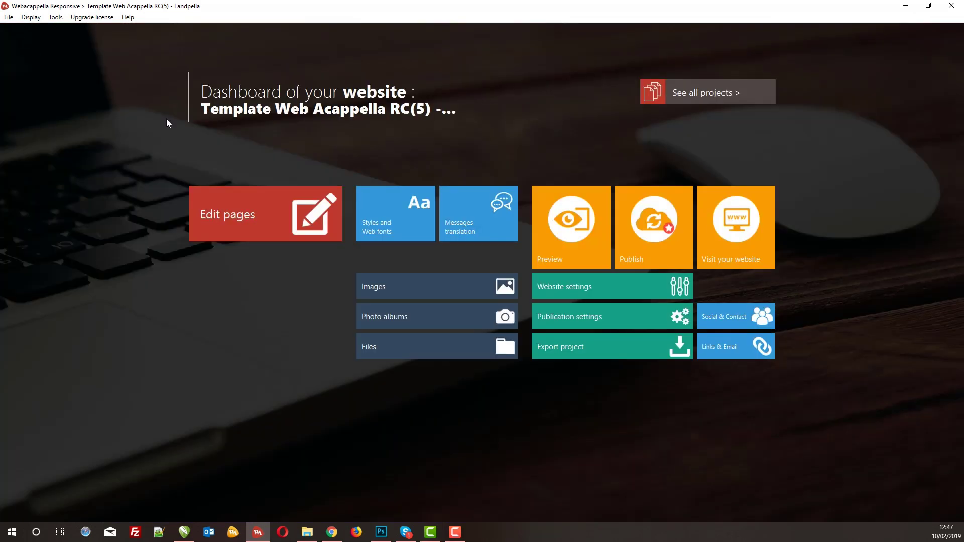
{"action": "left_click", "coordinate": [596, 316]}
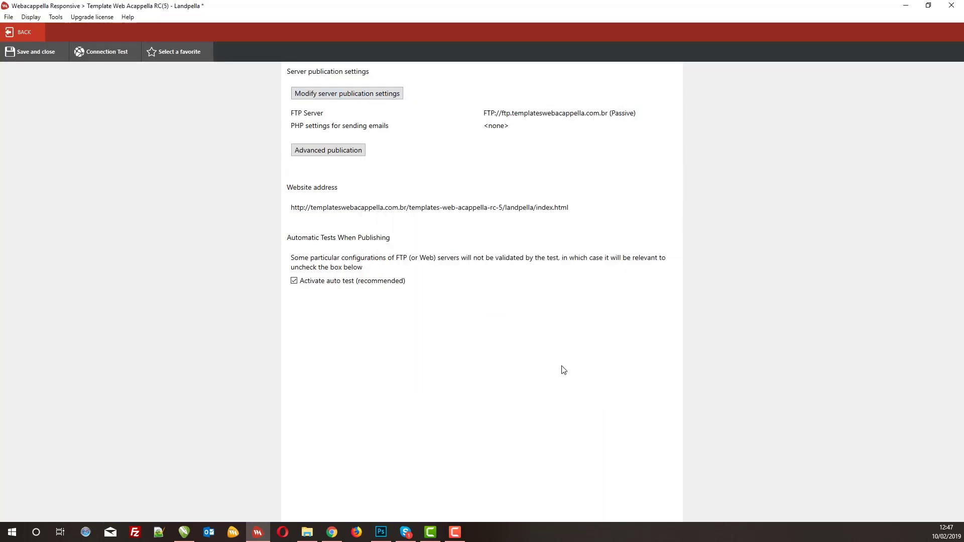
{"action": "left_click", "coordinate": [551, 366]}
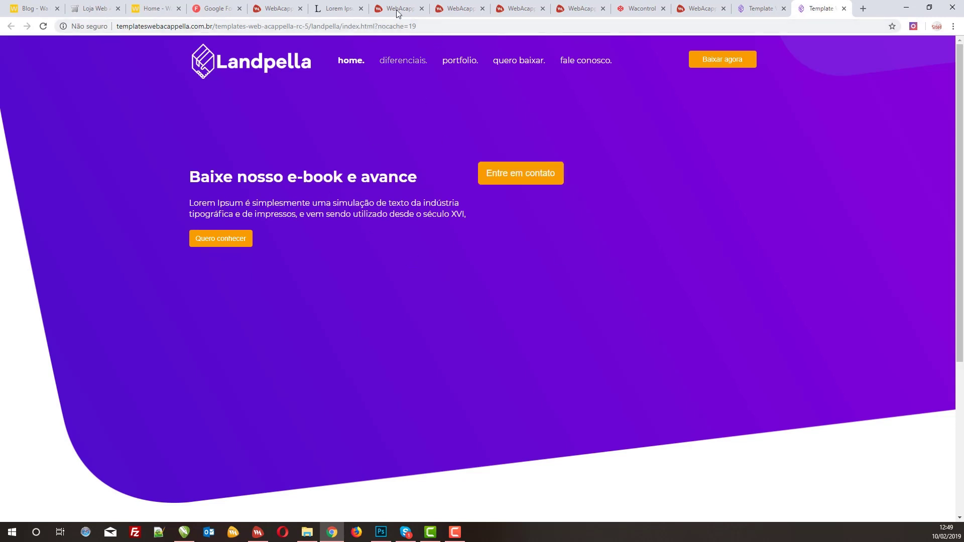
Step: Load the live landpella/index.html page without the nocache parameter and test its Entre em contato button
{"action": "left_click_drag", "start_coordinate": [375, 25], "coordinate": [487, 23]}
{"action": "key", "text": "BackSpace"}
{"action": "key", "text": "Return"}
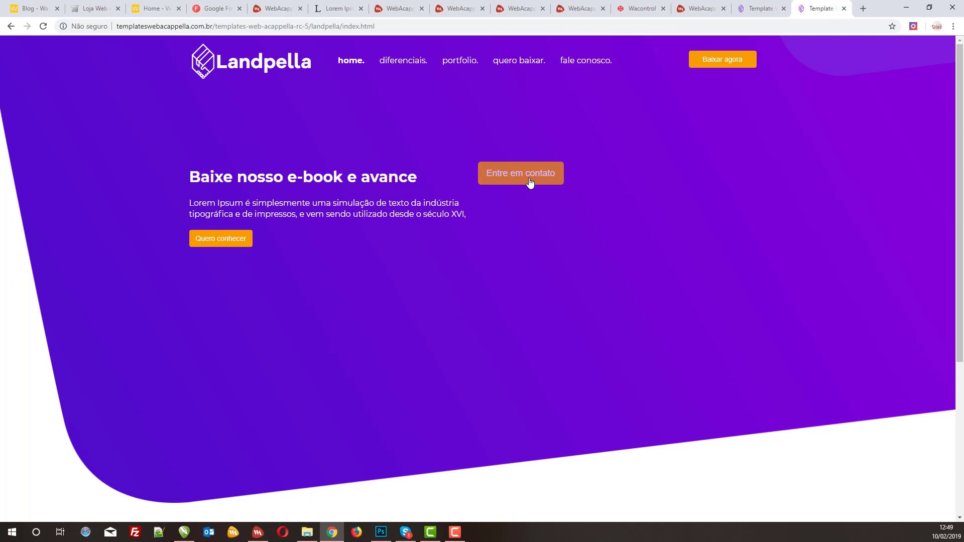
{"action": "left_click", "coordinate": [529, 182]}
{"action": "left_click", "coordinate": [615, 63]}
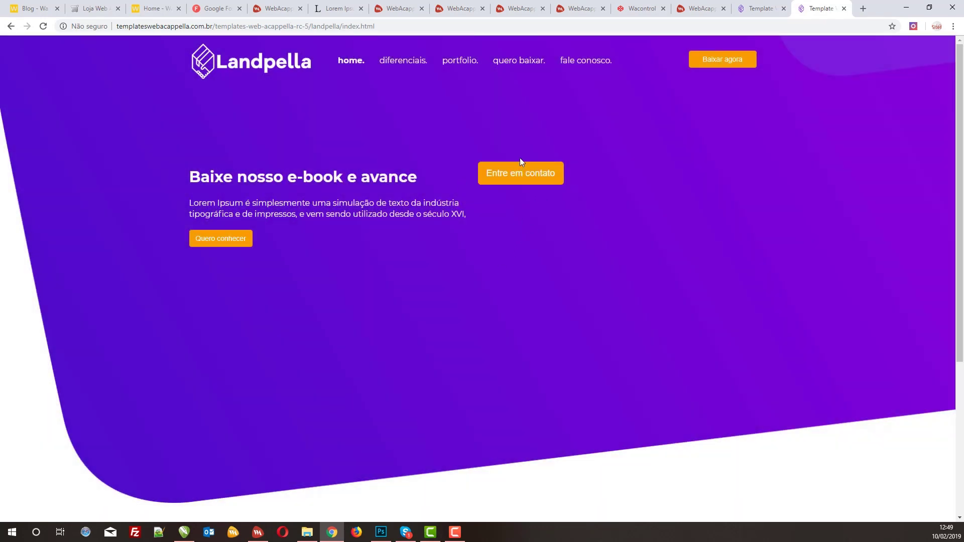
Step: In Wacontrol, set the form type of Formulário contato E-book Happy to Normal and save the form
{"action": "left_click", "coordinate": [637, 8]}
{"action": "left_click", "coordinate": [612, 72]}
{"action": "left_click", "coordinate": [798, 289]}
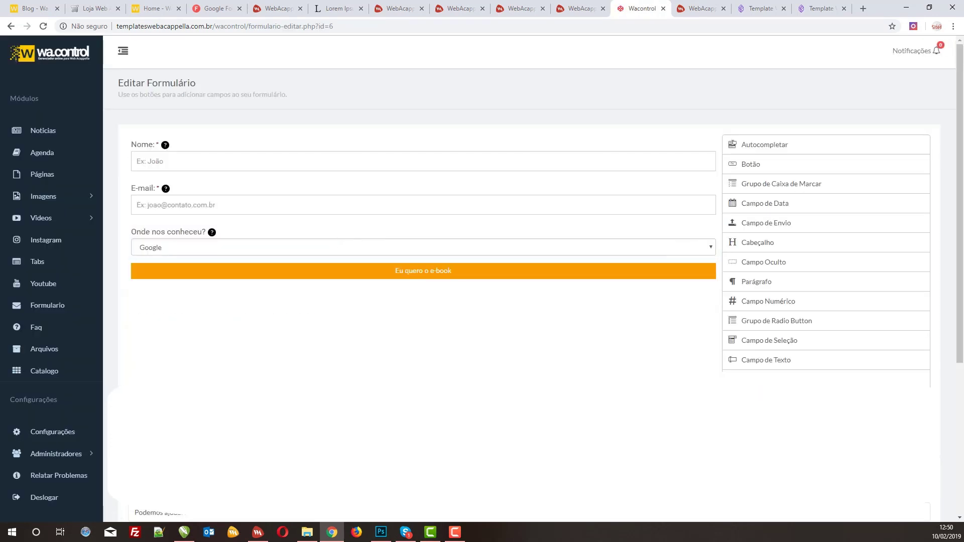
{"action": "scroll", "coordinate": [532, 281], "scroll_direction": "down", "scroll_amount": 5}
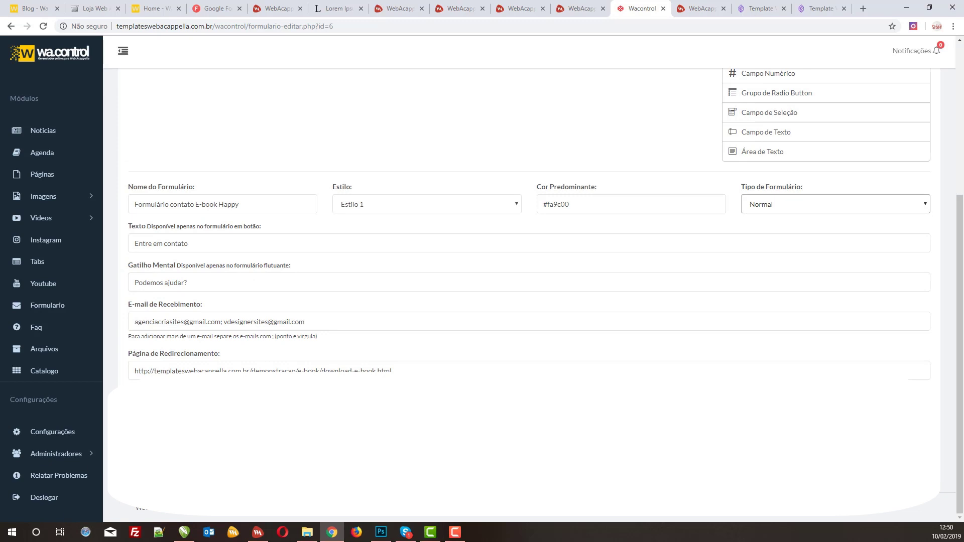
{"action": "key", "text": "F5"}
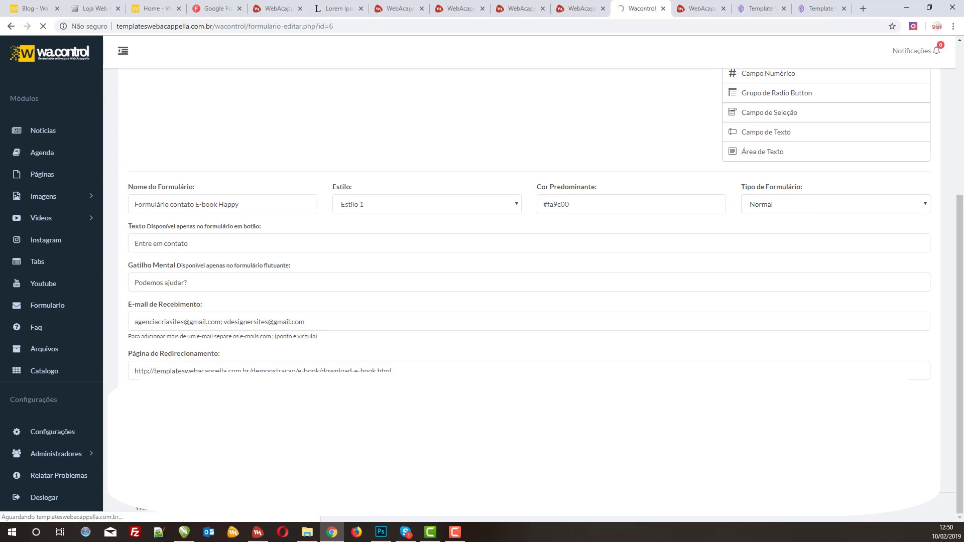
Step: Check the embedded form's fields and label readability beside the hero text on the live page
{"action": "left_click", "coordinate": [762, 8]}
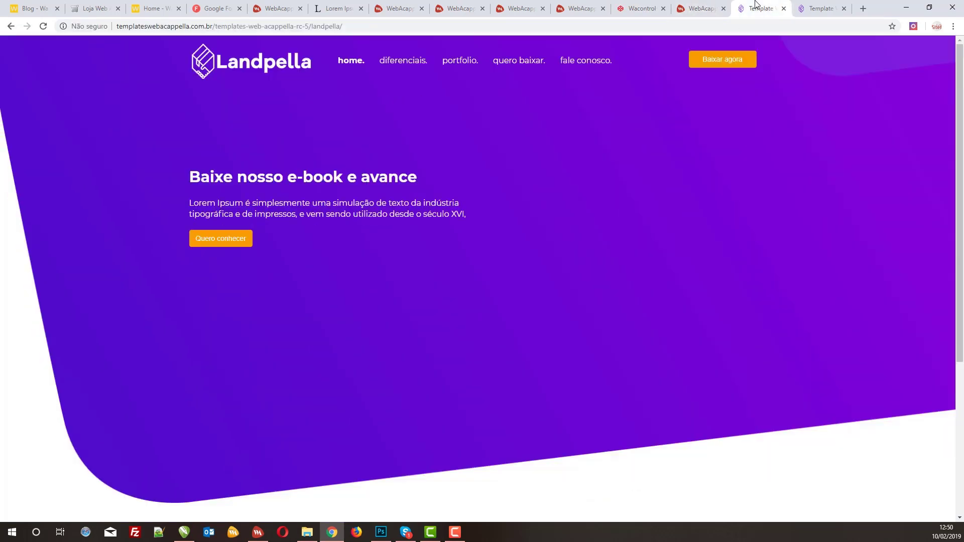
{"action": "left_click", "coordinate": [821, 6]}
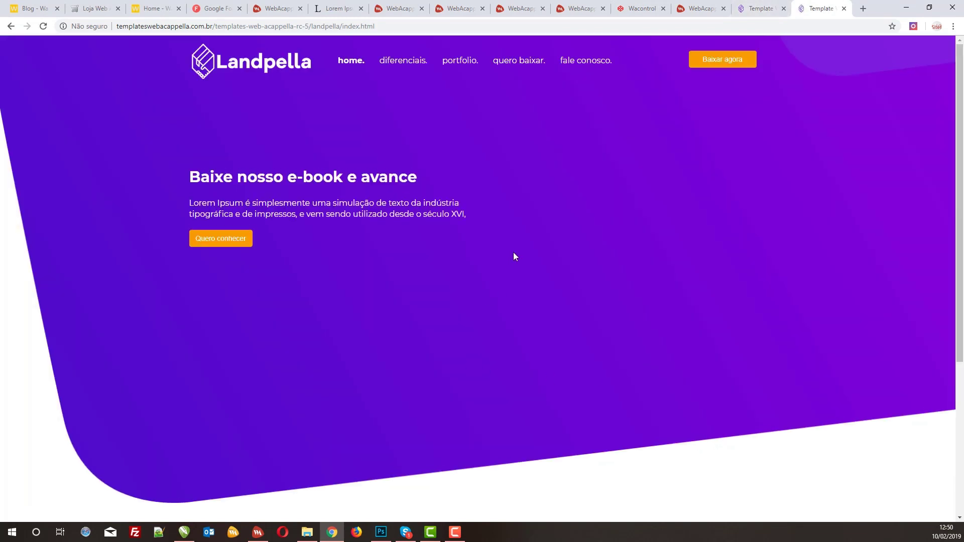
{"action": "scroll", "coordinate": [502, 270], "scroll_direction": "down", "scroll_amount": 4}
{"action": "scroll", "coordinate": [495, 296], "scroll_direction": "up", "scroll_amount": 4}
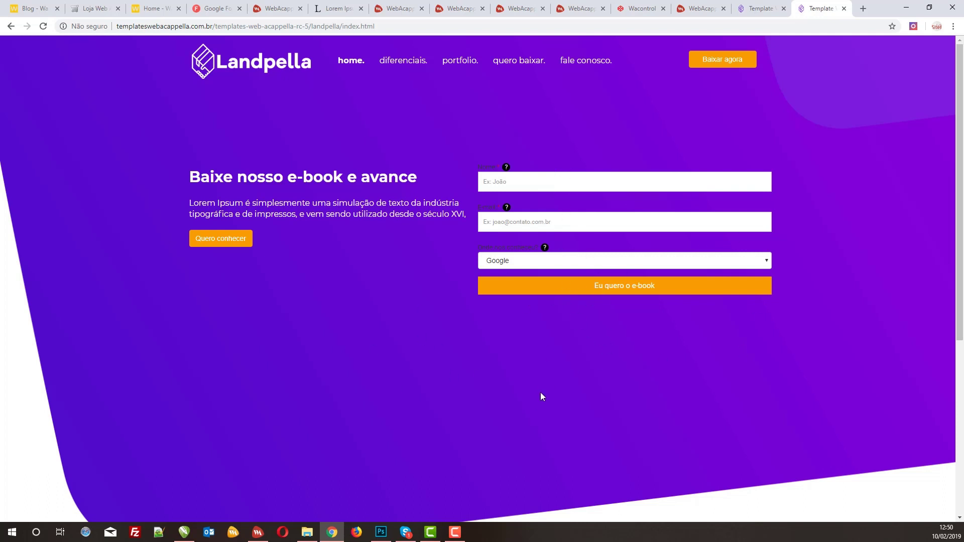
{"action": "left_click", "coordinate": [526, 178]}
{"action": "left_click", "coordinate": [360, 314]}
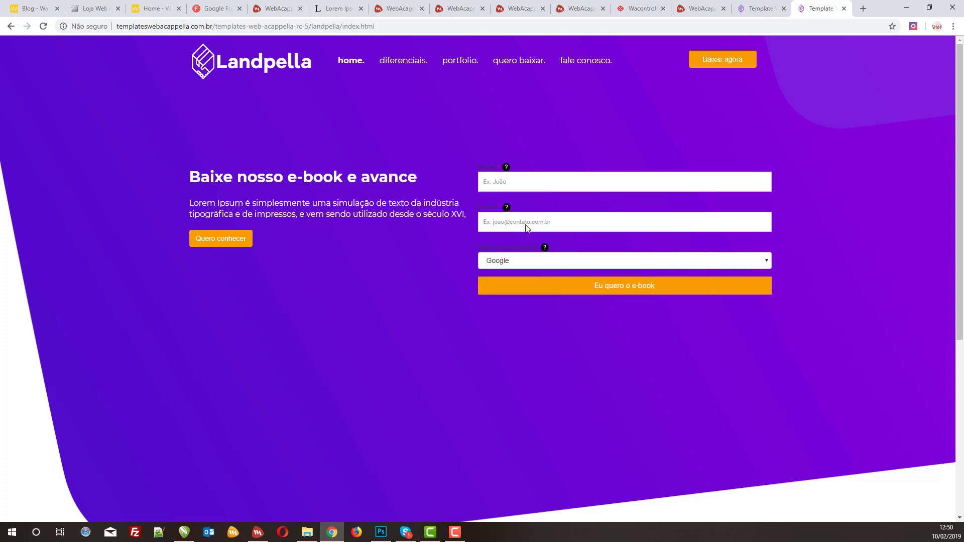
{"action": "left_click", "coordinate": [258, 539]}
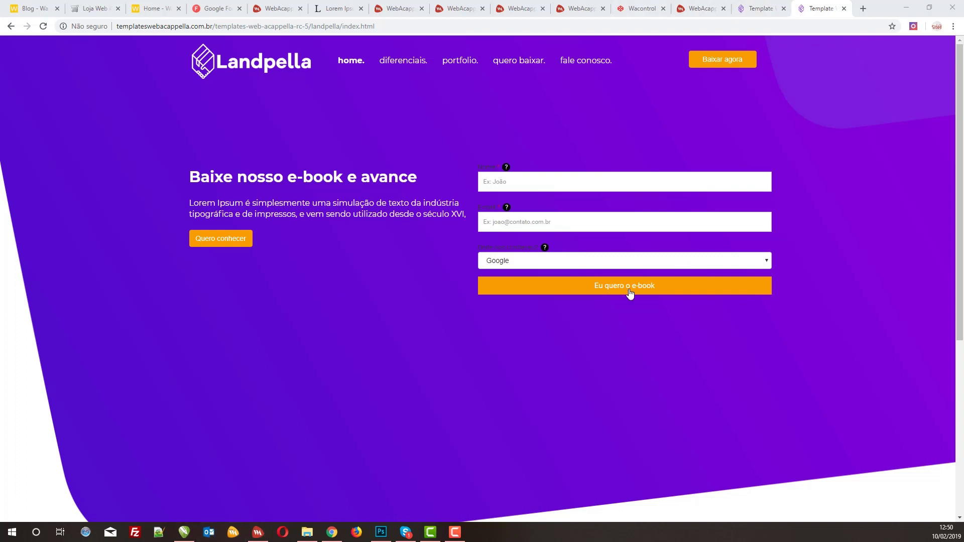
{"action": "left_click", "coordinate": [768, 4]}
{"action": "left_click", "coordinate": [702, 7]}
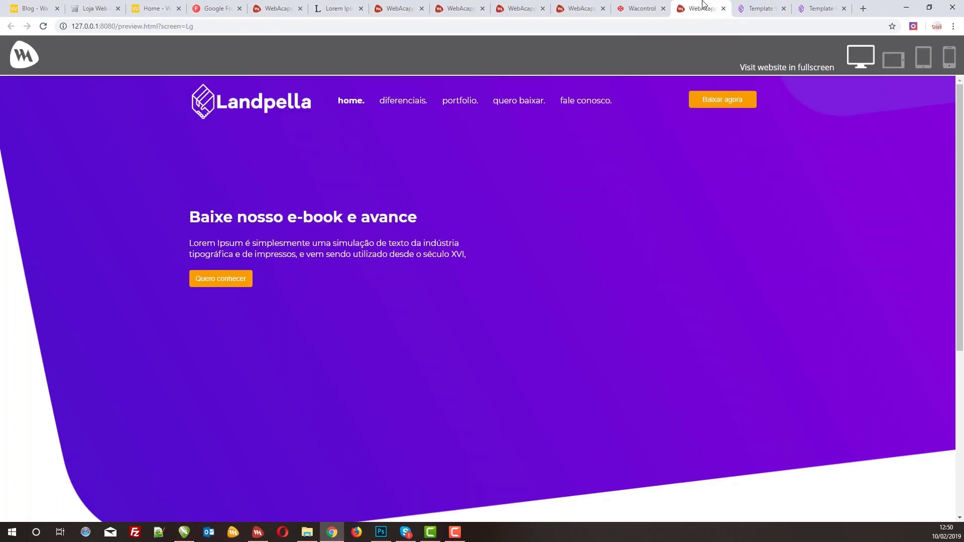
Step: Try Estilo 3 and Estilo 4 for Formulário contato E-book Happy in Wacontrol, save with Estilo 4, and reload the live page
{"action": "left_click", "coordinate": [643, 6]}
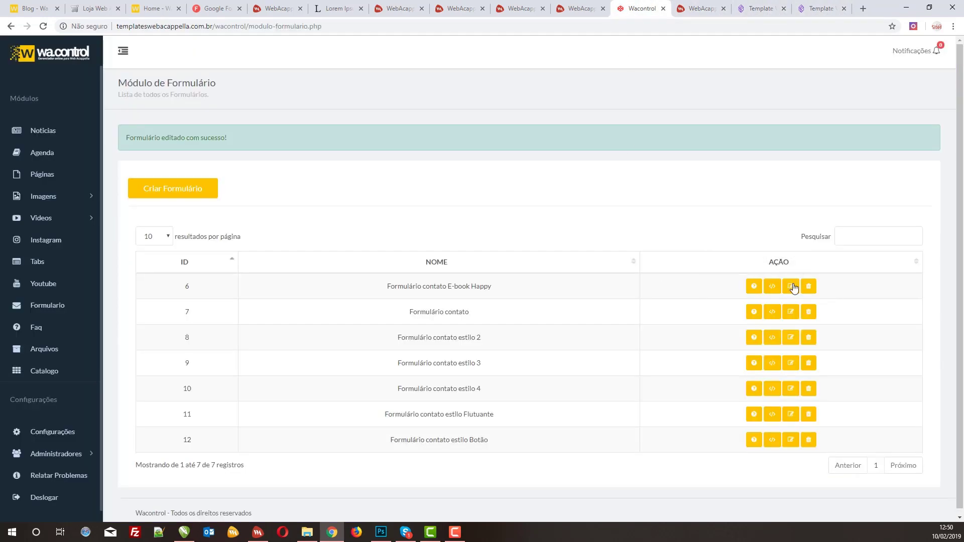
{"action": "scroll", "coordinate": [458, 271], "scroll_direction": "down", "scroll_amount": 3}
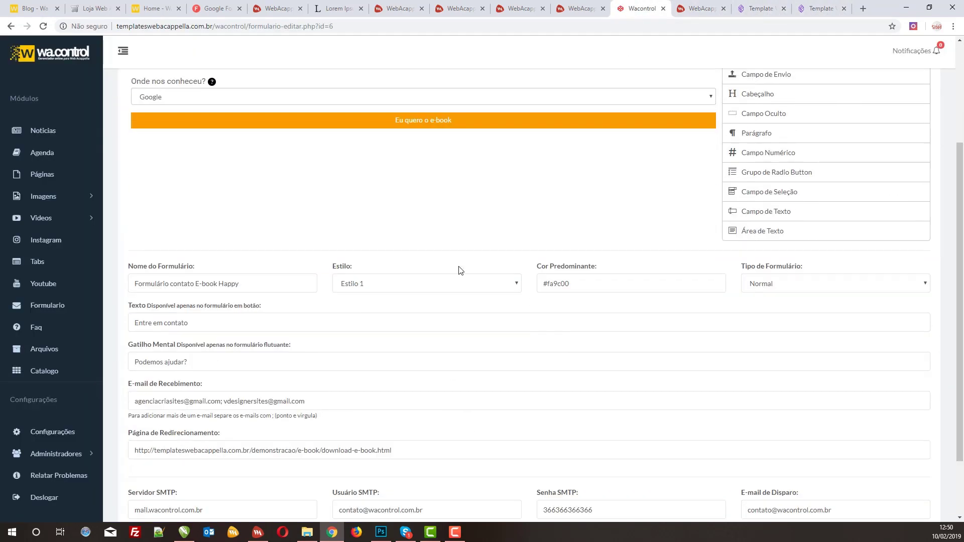
{"action": "left_click", "coordinate": [433, 280]}
{"action": "left_click", "coordinate": [407, 329]}
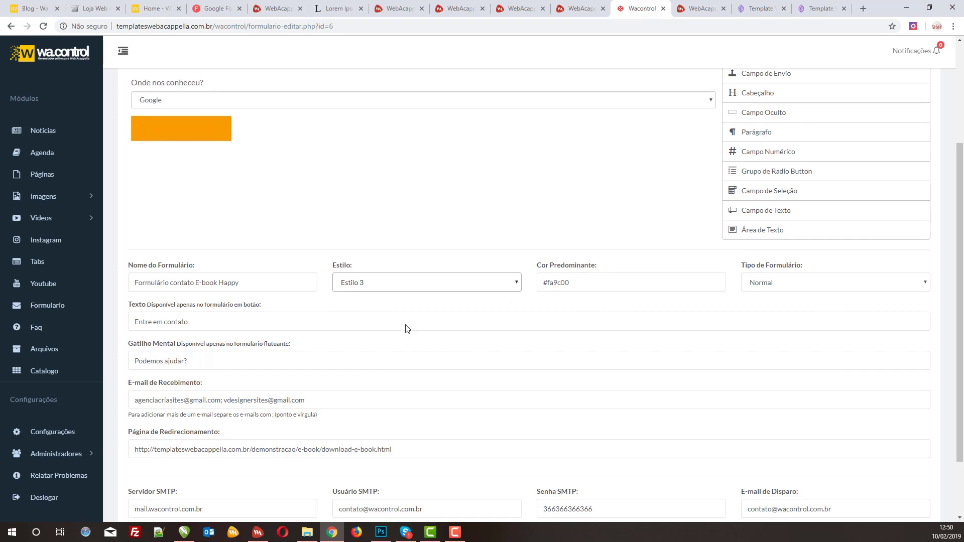
{"action": "left_click", "coordinate": [393, 297]}
{"action": "left_click", "coordinate": [387, 338]}
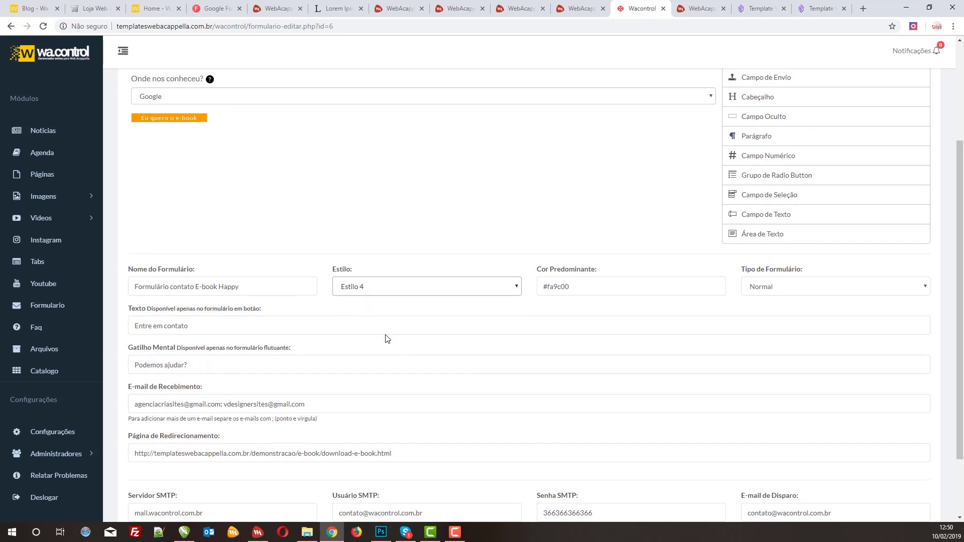
{"action": "scroll", "coordinate": [387, 337], "scroll_direction": "down", "scroll_amount": 1}
{"action": "scroll", "coordinate": [374, 423], "scroll_direction": "down", "scroll_amount": 2}
{"action": "left_click", "coordinate": [171, 457]}
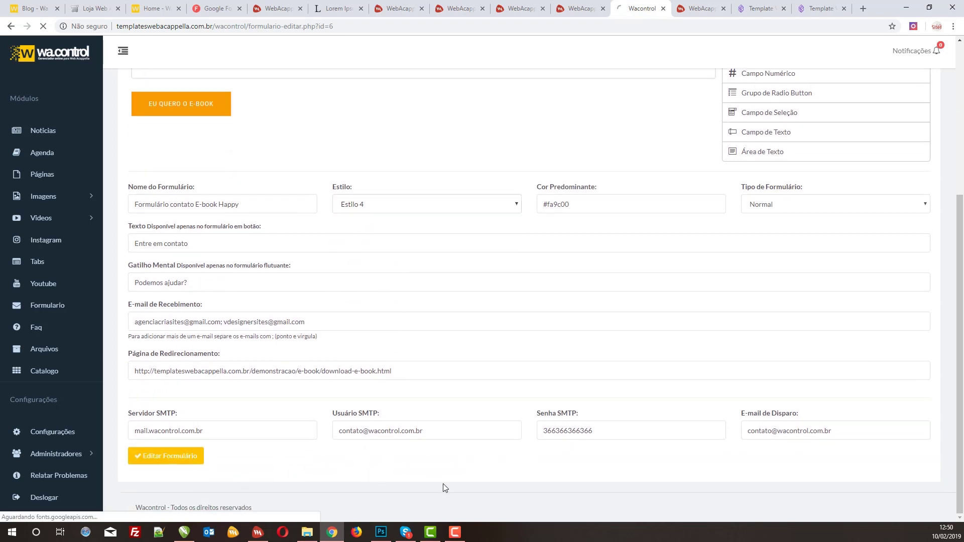
{"action": "left_click", "coordinate": [829, 6]}
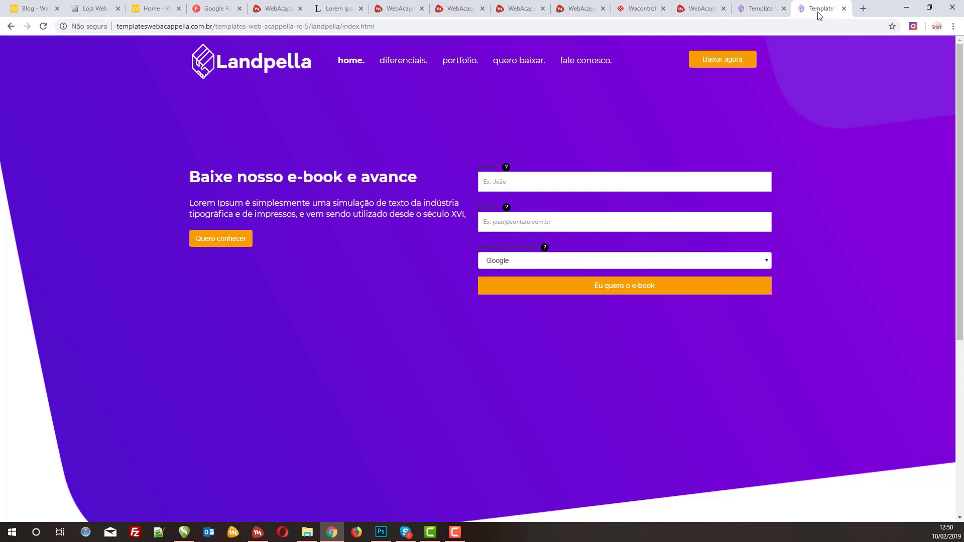
{"action": "key", "text": "F5"}
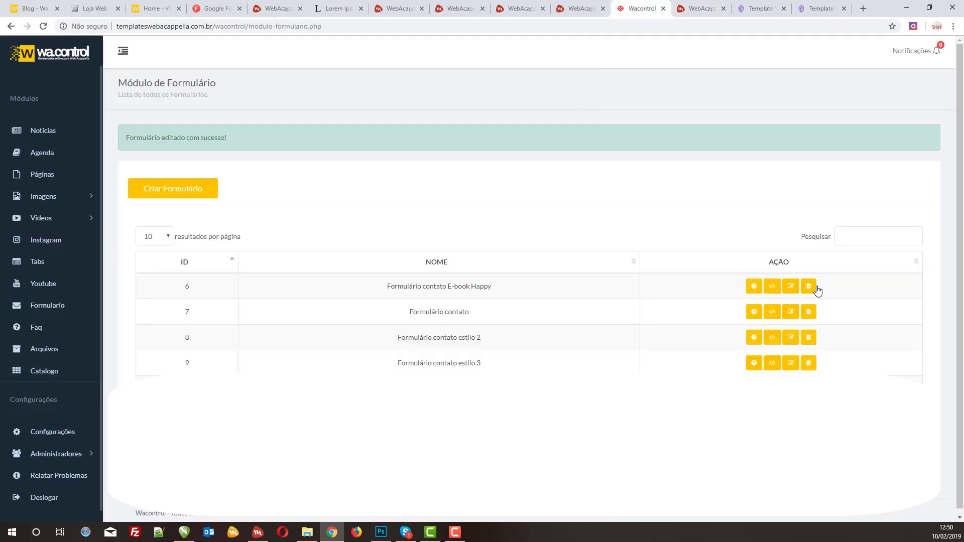
Step: Try another style for Formulário contato E-book Happy, save the form, and check its look on the live page
{"action": "left_click", "coordinate": [790, 286]}
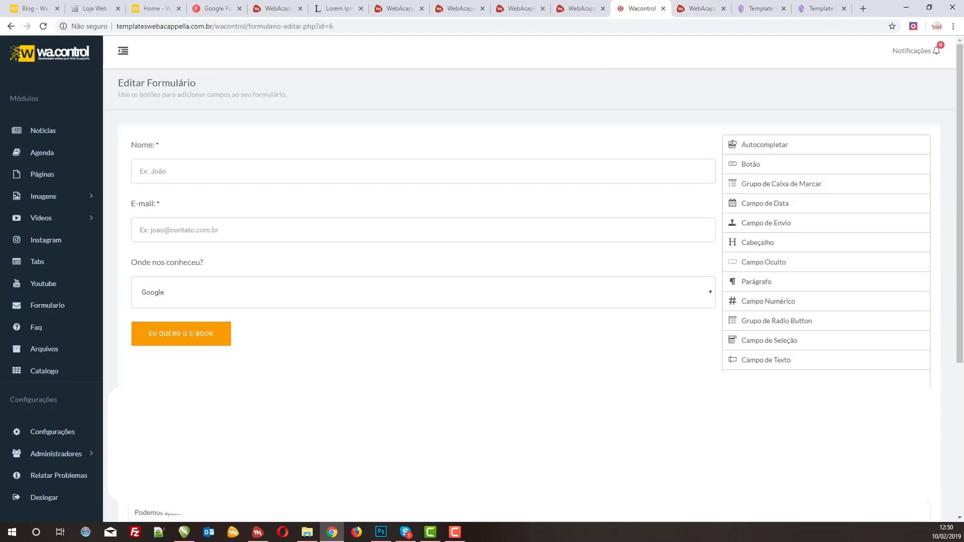
{"action": "left_click", "coordinate": [361, 470]}
{"action": "scroll", "coordinate": [361, 470], "scroll_direction": "down", "scroll_amount": 5}
{"action": "left_click", "coordinate": [161, 447]}
{"action": "left_click", "coordinate": [819, 8]}
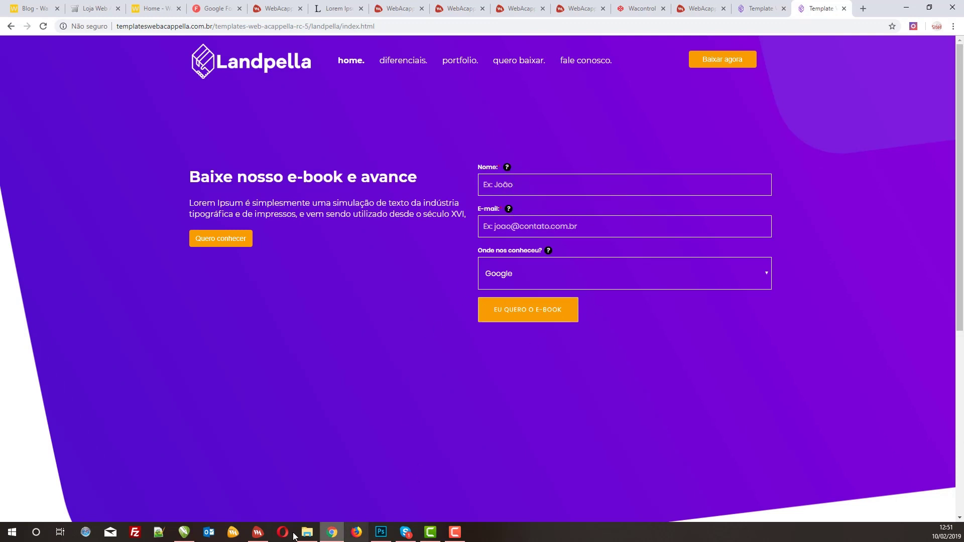
Step: In Webacappella, set the margin of the sub box holding the form's HTML code to 50 and publish the site
{"action": "left_click", "coordinate": [258, 532]}
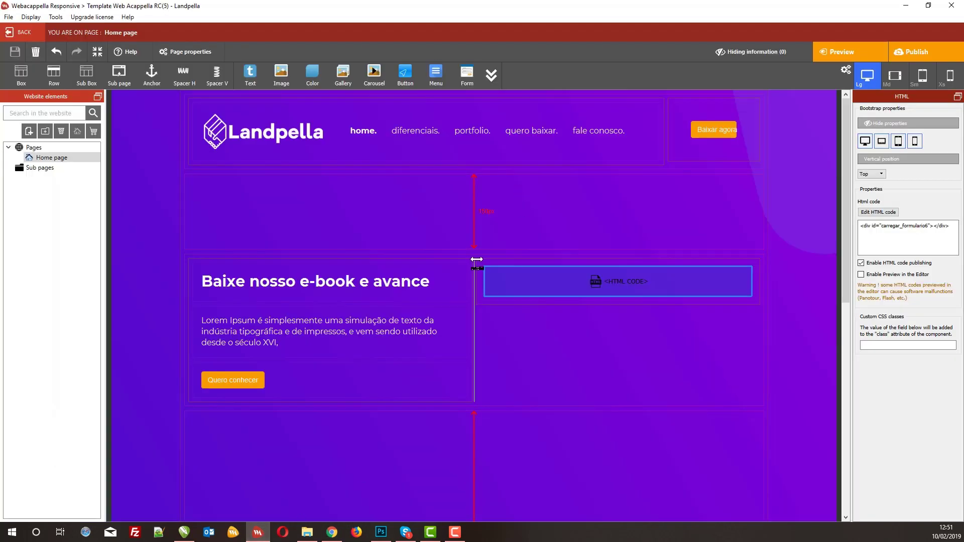
{"action": "left_click", "coordinate": [491, 262]}
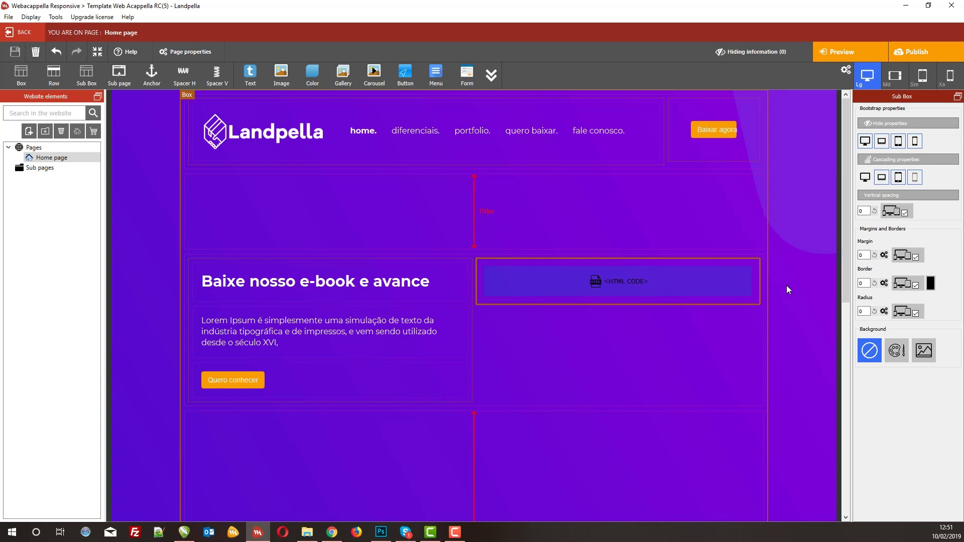
{"action": "key", "text": "BackSpace"}
{"action": "type", "text": "50"}
{"action": "left_click", "coordinate": [916, 52]}
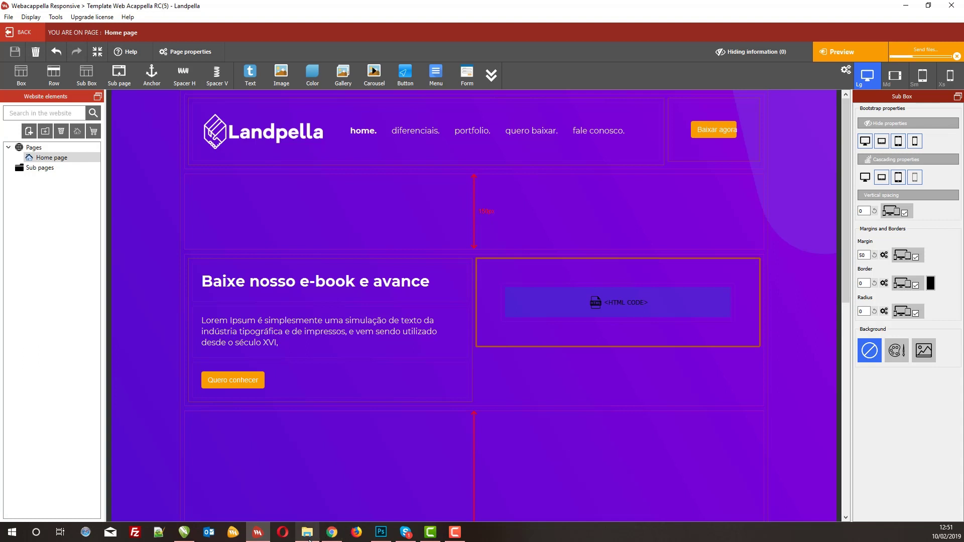
Step: Back in Wacontrol, set the style of Formulário contato E-book Happy to Estilo 1 and save the form
{"action": "left_click", "coordinate": [332, 532]}
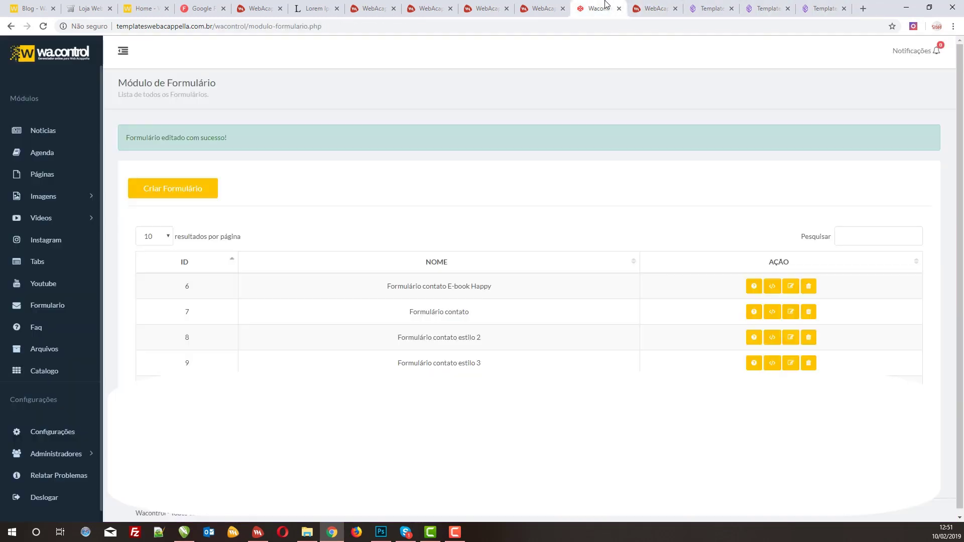
{"action": "left_click", "coordinate": [597, 9]}
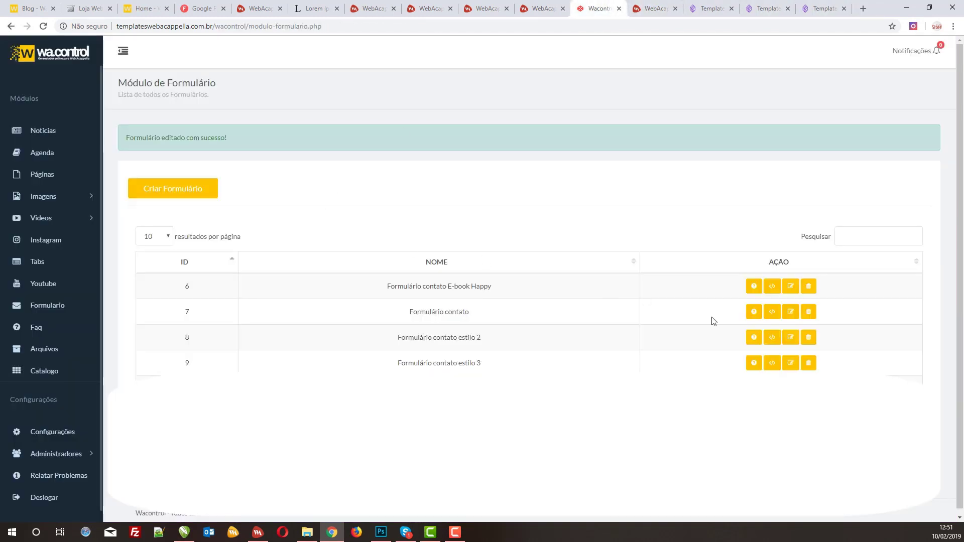
{"action": "left_click", "coordinate": [797, 285]}
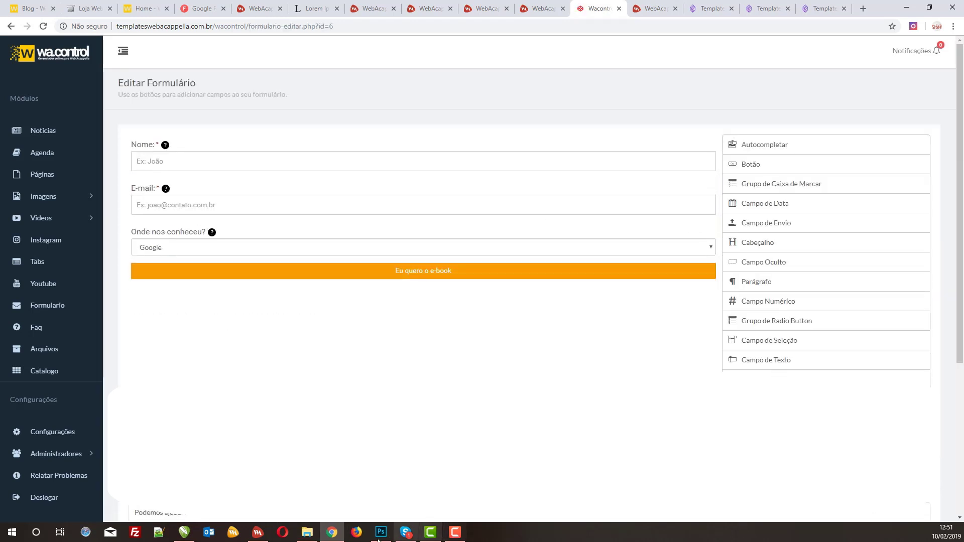
{"action": "scroll", "coordinate": [532, 281], "scroll_direction": "down", "scroll_amount": 5}
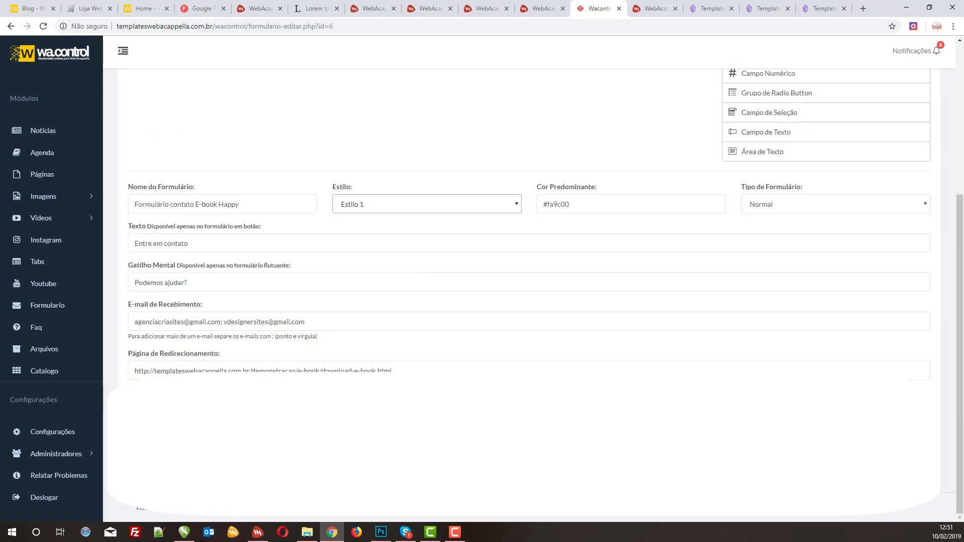
{"action": "key", "text": "Return"}
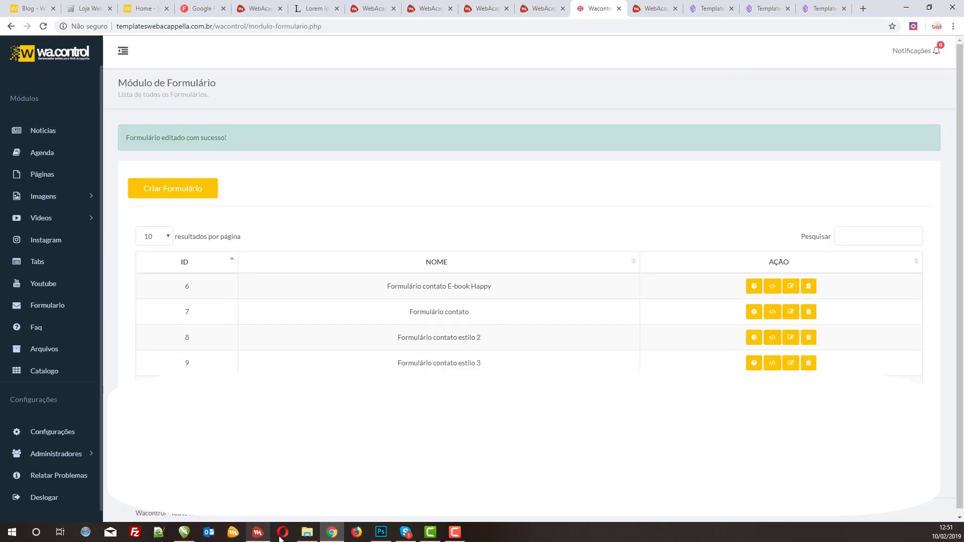
Step: In Webacappella, give the form's sub box a solid white #ffffff background
{"action": "left_click", "coordinate": [260, 526]}
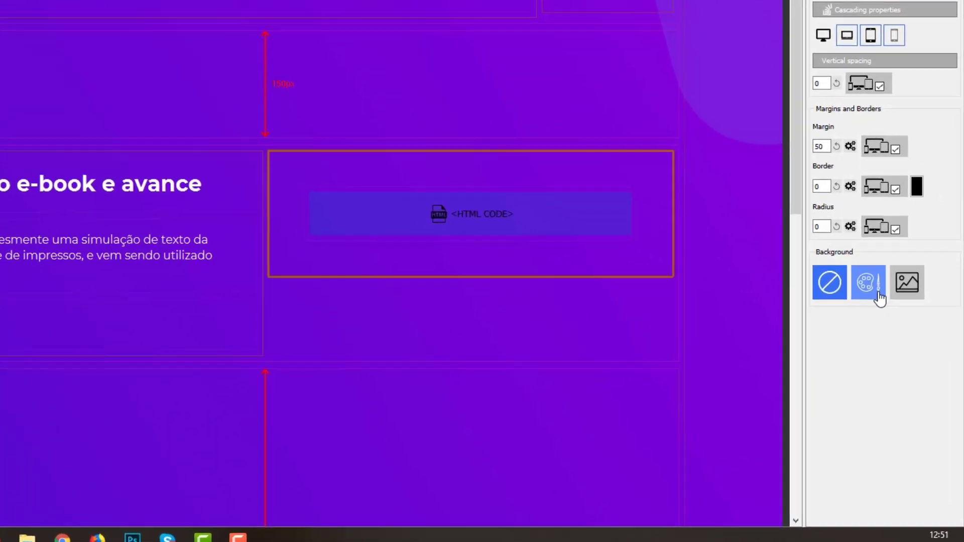
{"action": "left_click", "coordinate": [897, 351]}
{"action": "left_click", "coordinate": [818, 325]}
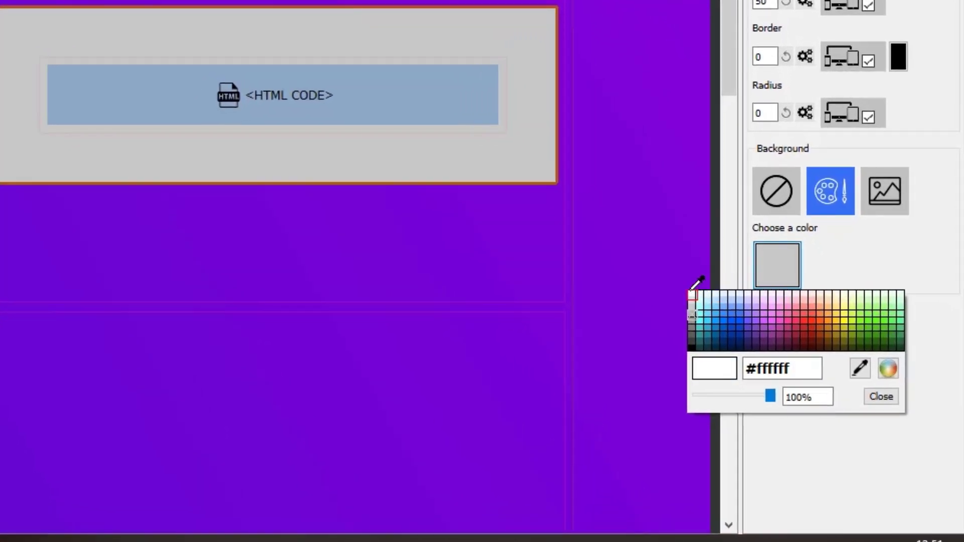
{"action": "left_click", "coordinate": [735, 326]}
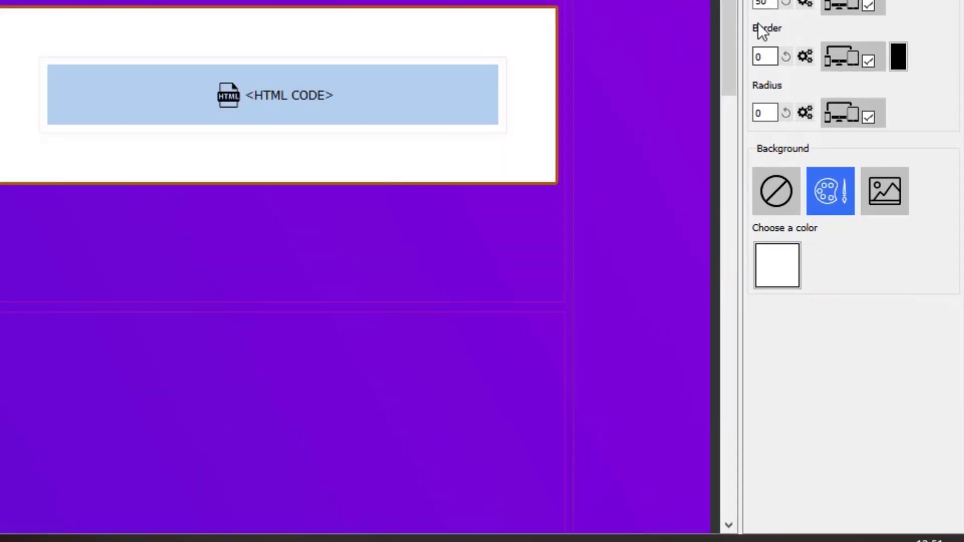
{"action": "double_click", "coordinate": [764, 57]}
{"action": "key", "text": "BackSpace"}
{"action": "type", "text": "10"}
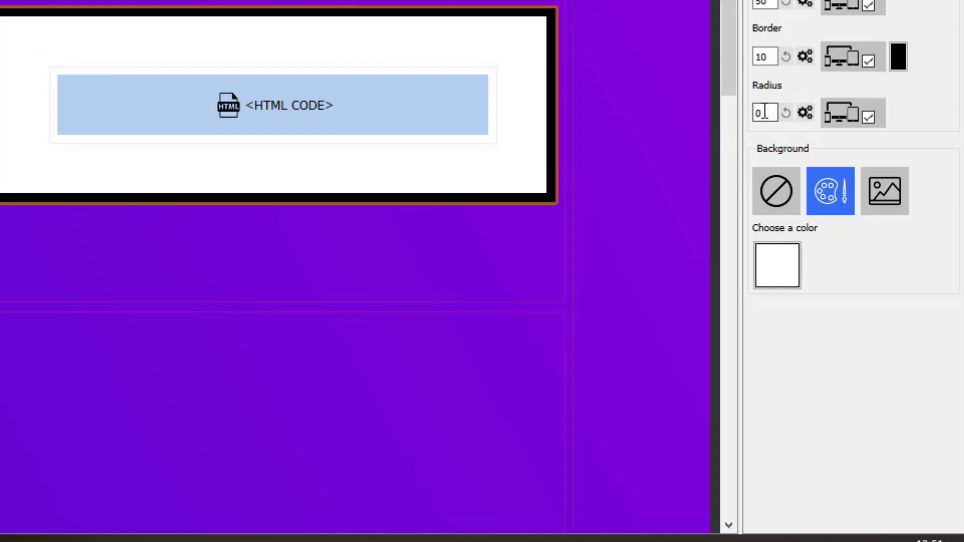
{"action": "double_click", "coordinate": [773, 48]}
{"action": "type", "text": "0"}
{"action": "key", "text": "Tab"}
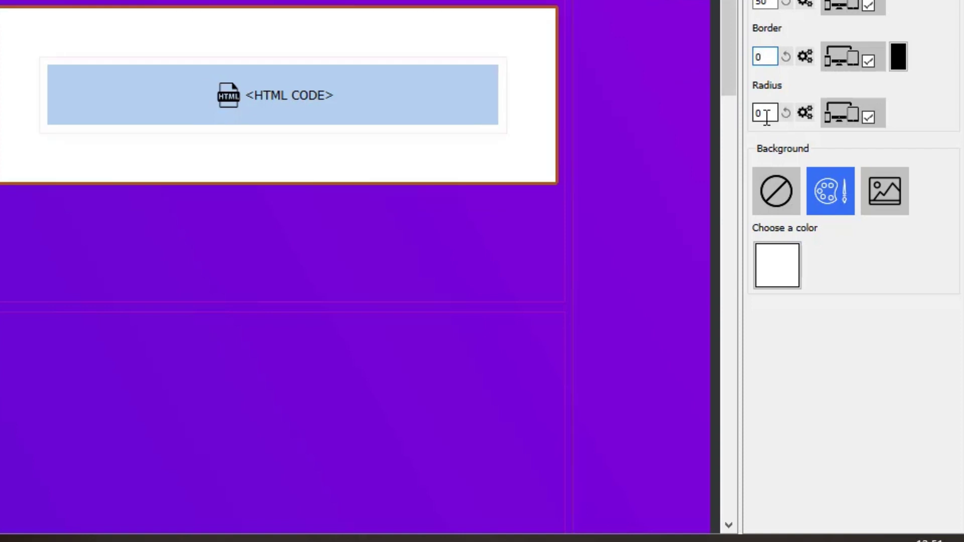
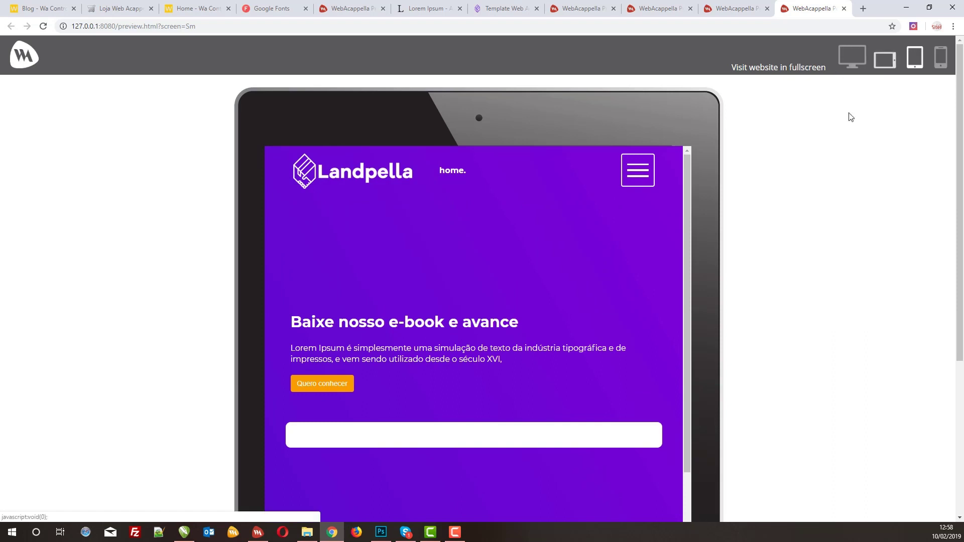
Step: Back in Webacappella, duplicate the Landpella header row and hide the first copy on the Sm screen
{"action": "left_click", "coordinate": [257, 532]}
{"action": "scroll", "coordinate": [353, 450], "scroll_direction": "up", "scroll_amount": 3}
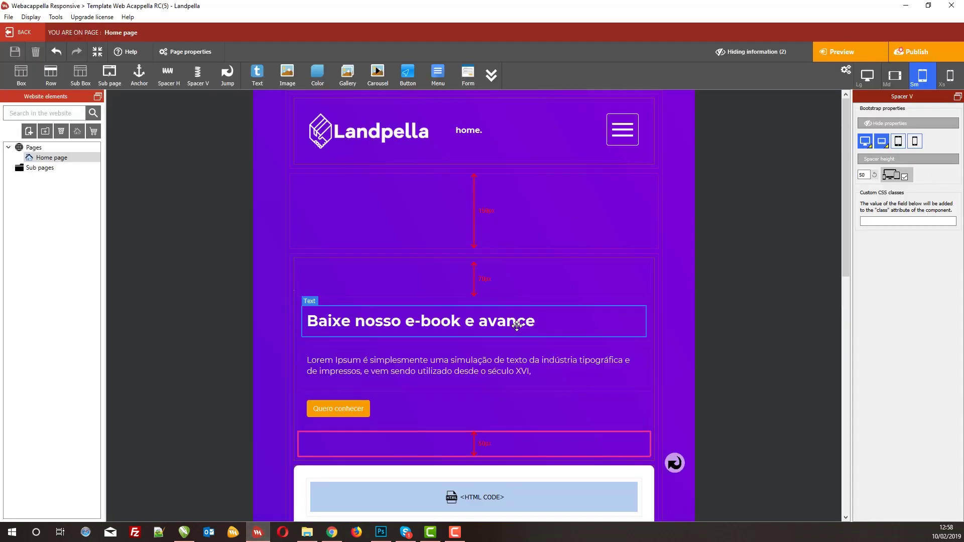
{"action": "left_click", "coordinate": [305, 100]}
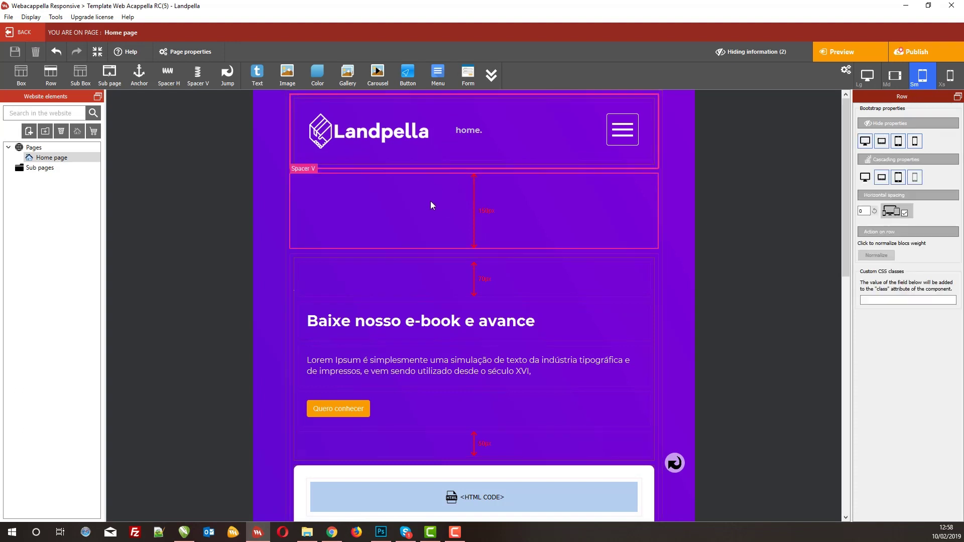
{"action": "key", "text": "ctrl+v"}
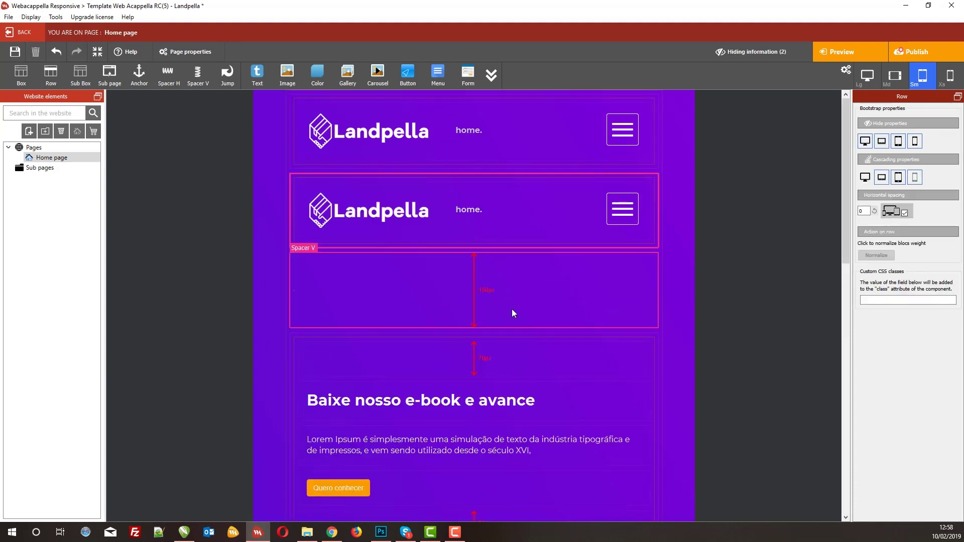
{"action": "left_click", "coordinate": [305, 169]}
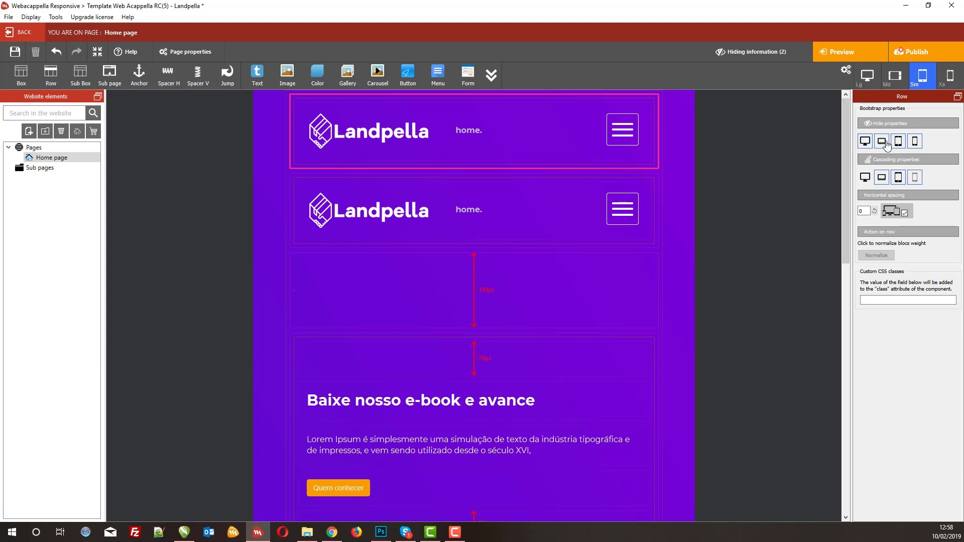
{"action": "left_click", "coordinate": [898, 150]}
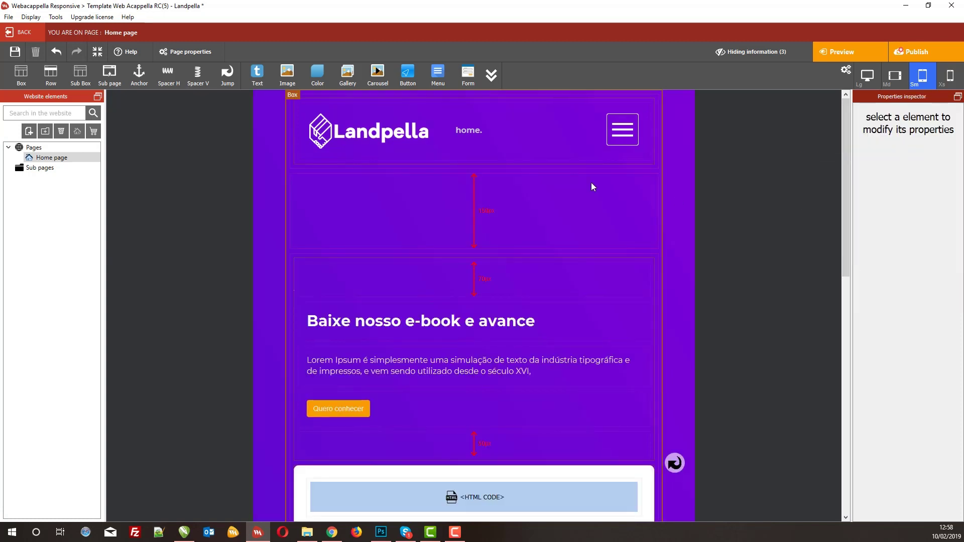
Step: For the Xs screen, hide the Baixar agora sub box in both header rows and hide the first header row
{"action": "left_click", "coordinate": [945, 86]}
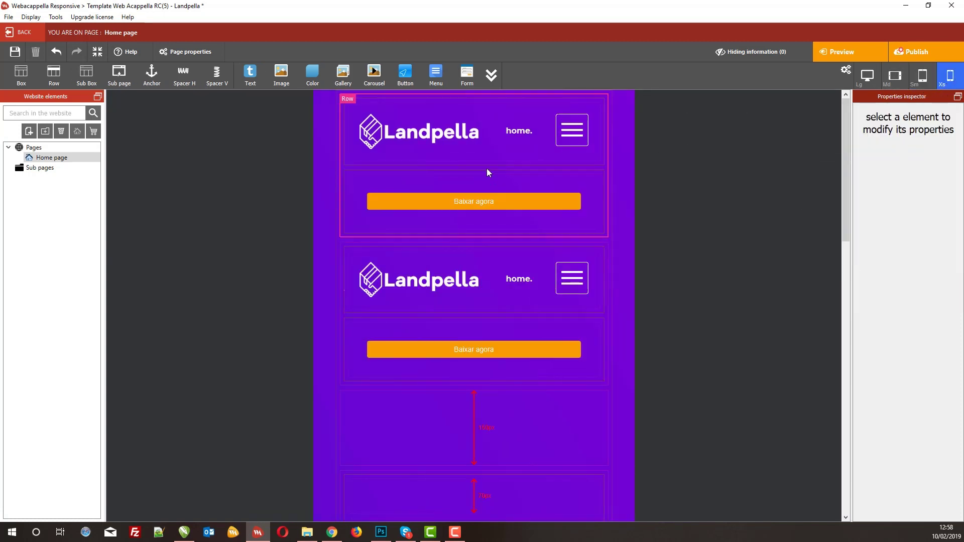
{"action": "left_click", "coordinate": [486, 167]}
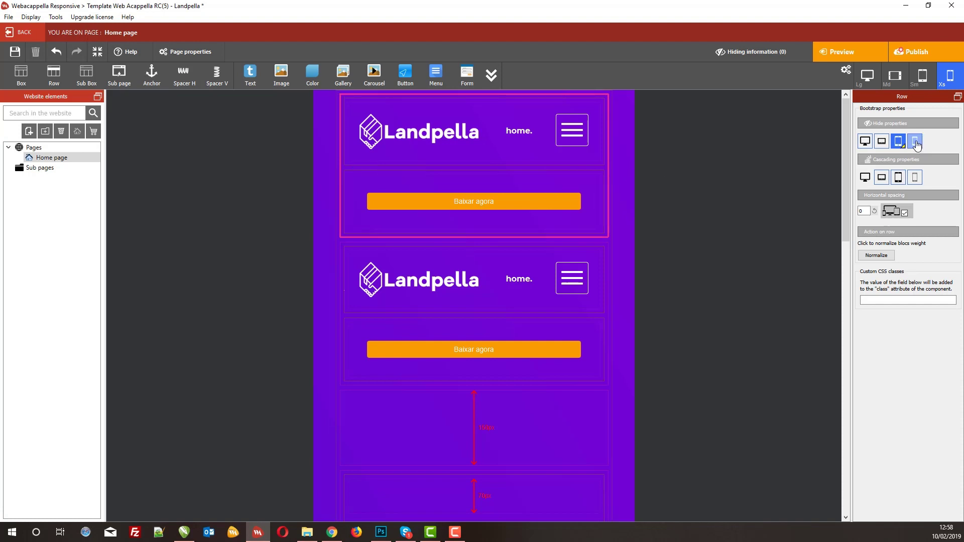
{"action": "left_click", "coordinate": [446, 173]}
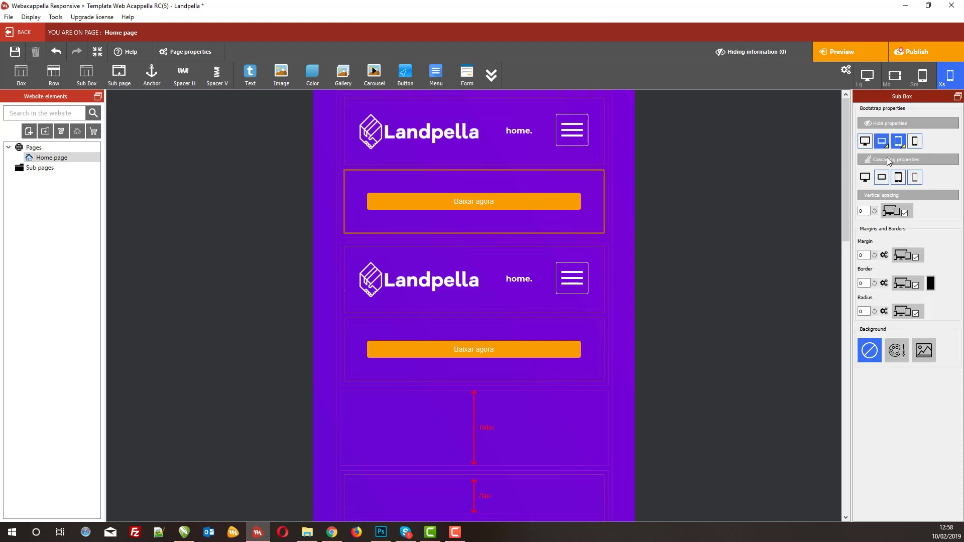
{"action": "left_click", "coordinate": [917, 141]}
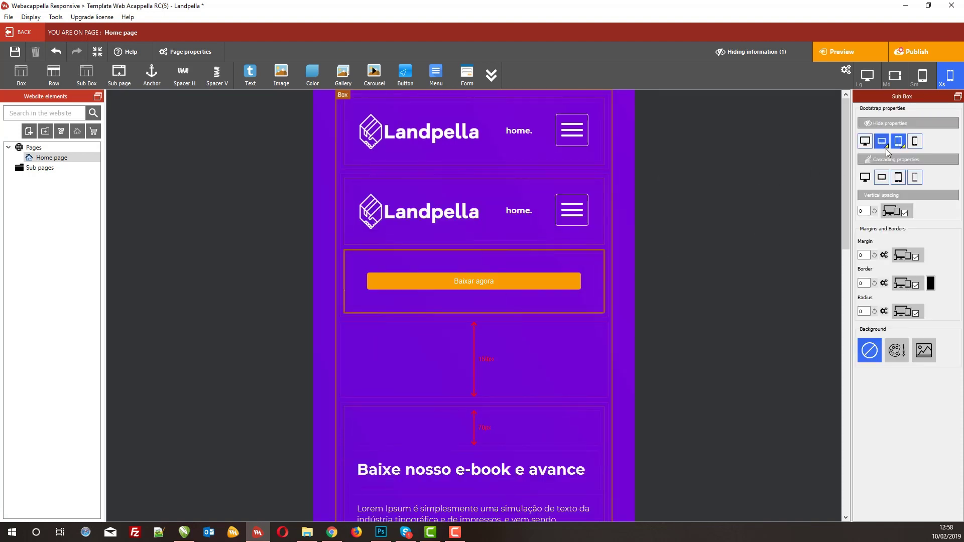
{"action": "left_click", "coordinate": [914, 146]}
{"action": "left_click", "coordinate": [564, 166]}
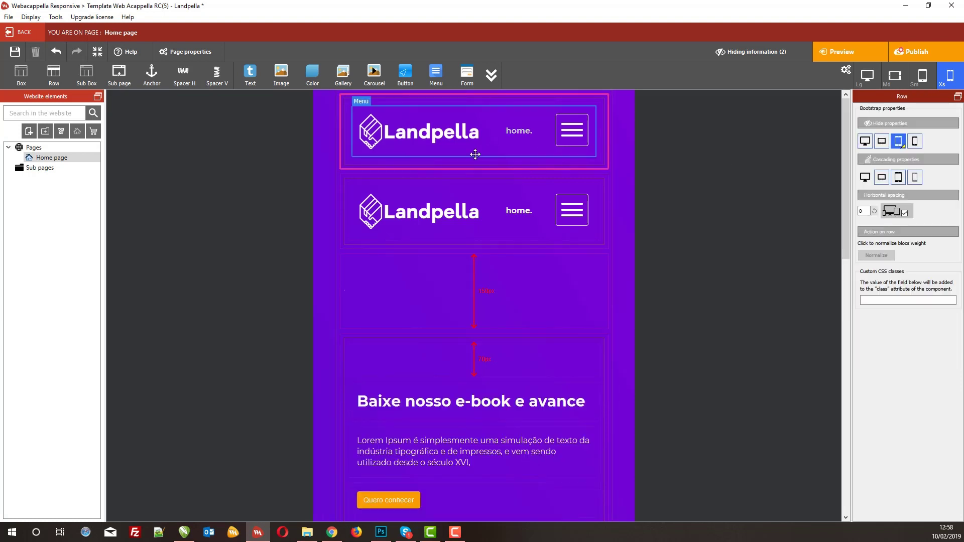
{"action": "left_click", "coordinate": [915, 144]}
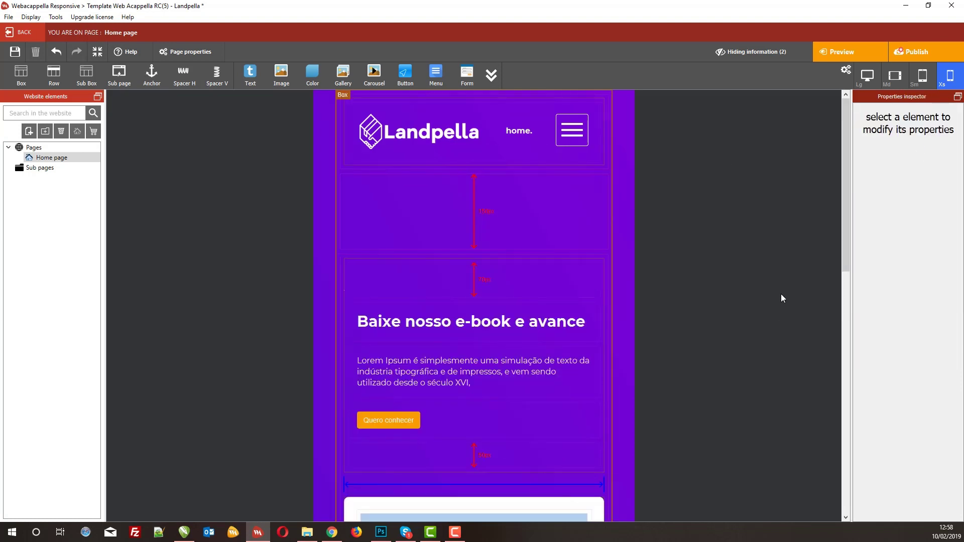
Step: Hide the second header row on the Lg and Md screens and check both layouts
{"action": "left_click", "coordinate": [868, 78]}
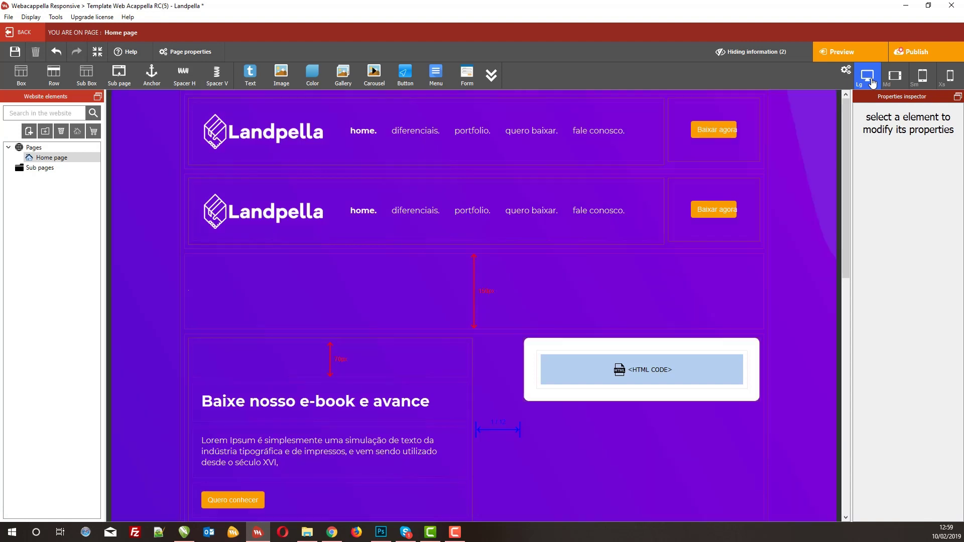
{"action": "left_click", "coordinate": [322, 180]}
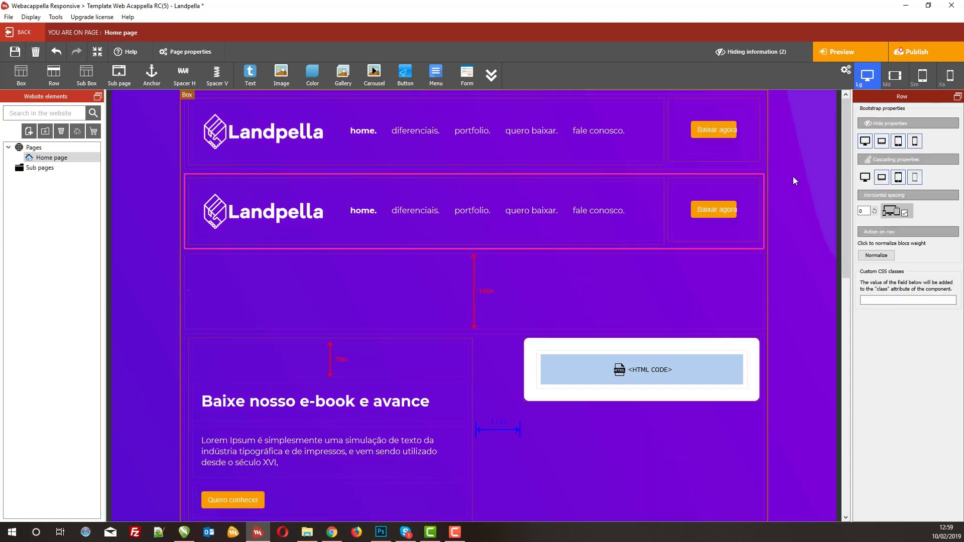
{"action": "left_click", "coordinate": [876, 148]}
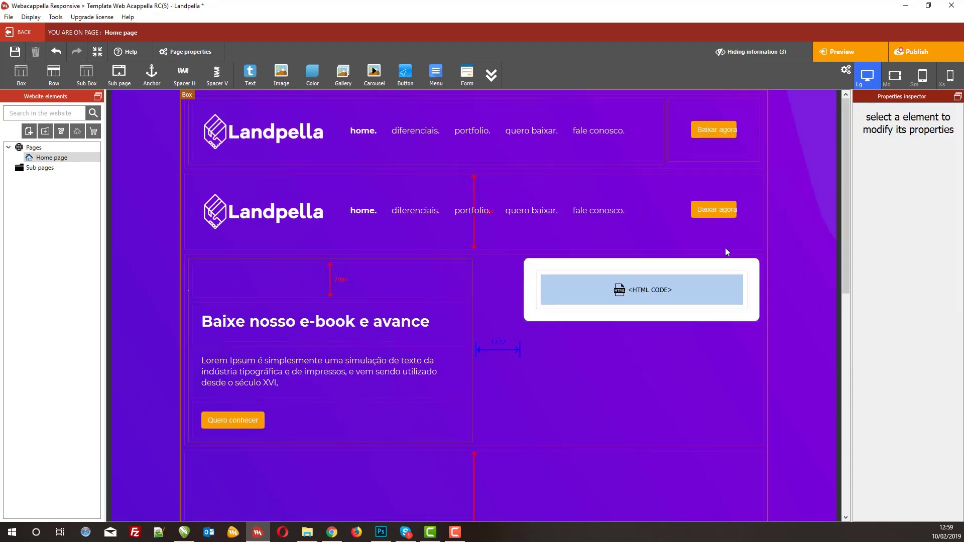
{"action": "left_click", "coordinate": [895, 76]}
{"action": "left_click", "coordinate": [867, 77]}
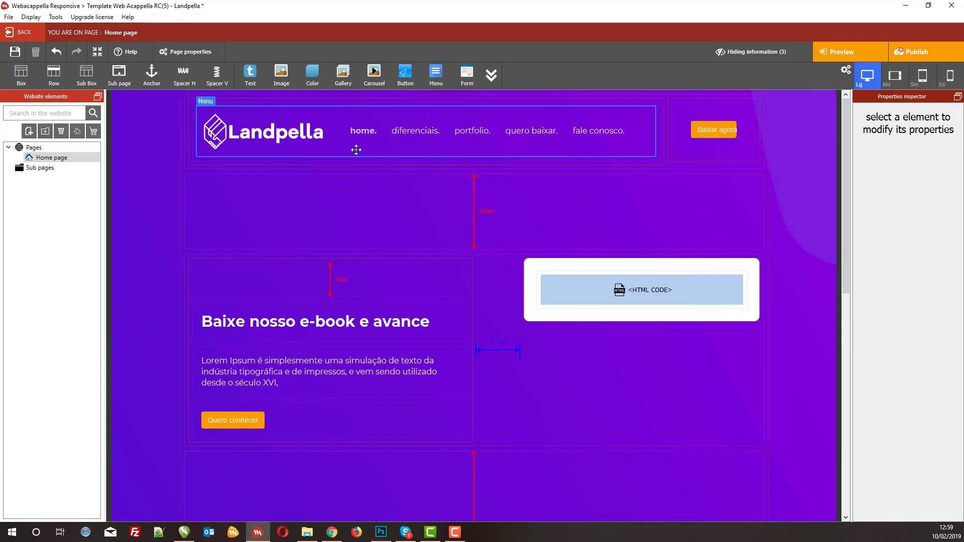
{"action": "left_click", "coordinate": [893, 77]}
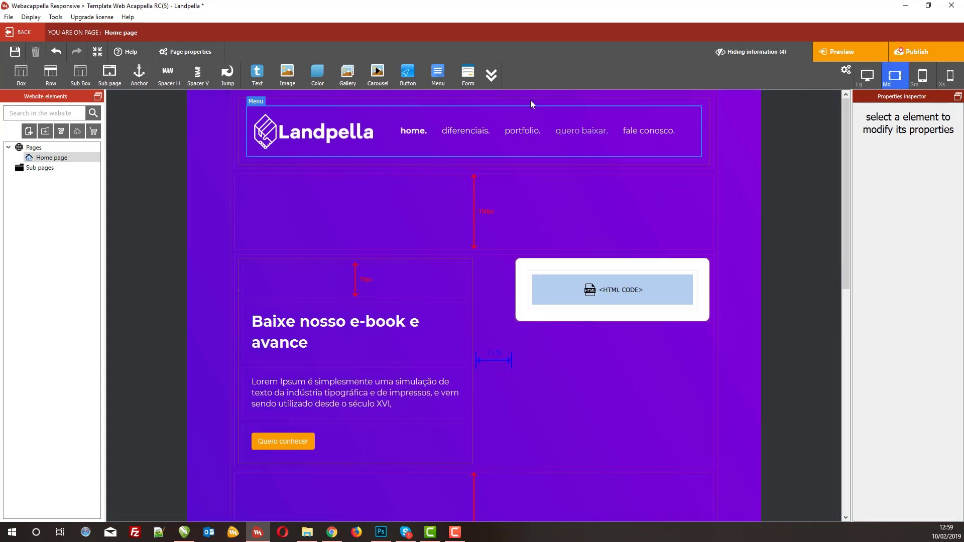
Step: In the Sm layout, remove the logo picture from the header menu and set its alignment to Center
{"action": "left_click", "coordinate": [929, 85]}
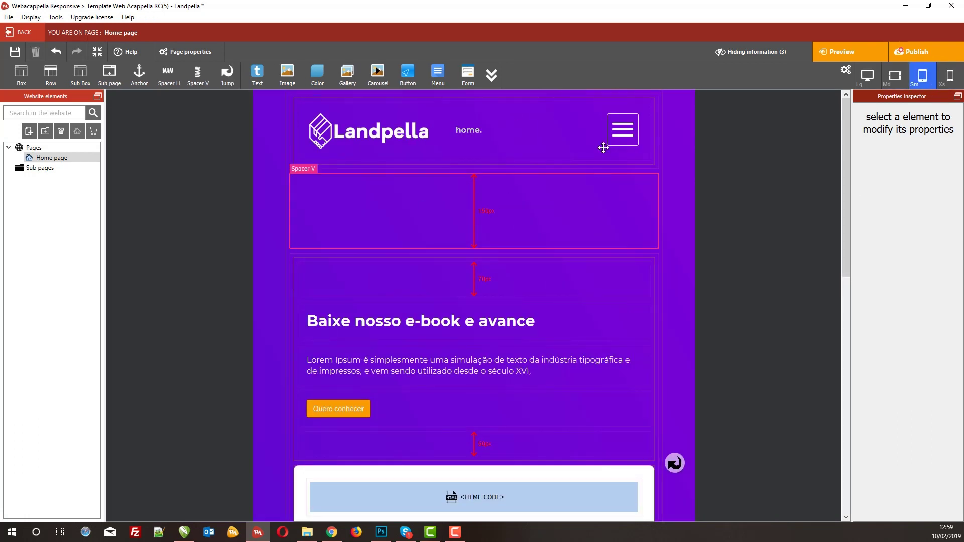
{"action": "left_click", "coordinate": [451, 133]}
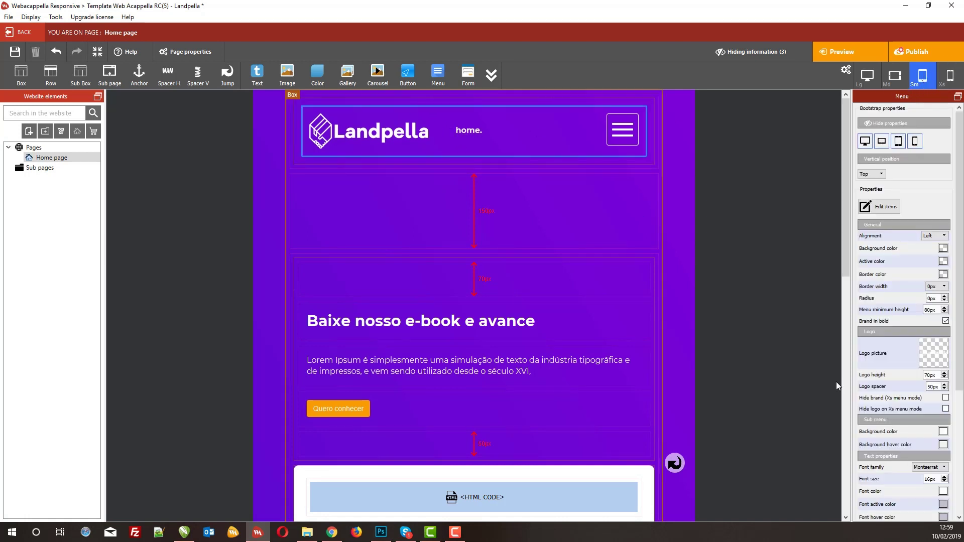
{"action": "left_click", "coordinate": [946, 356]}
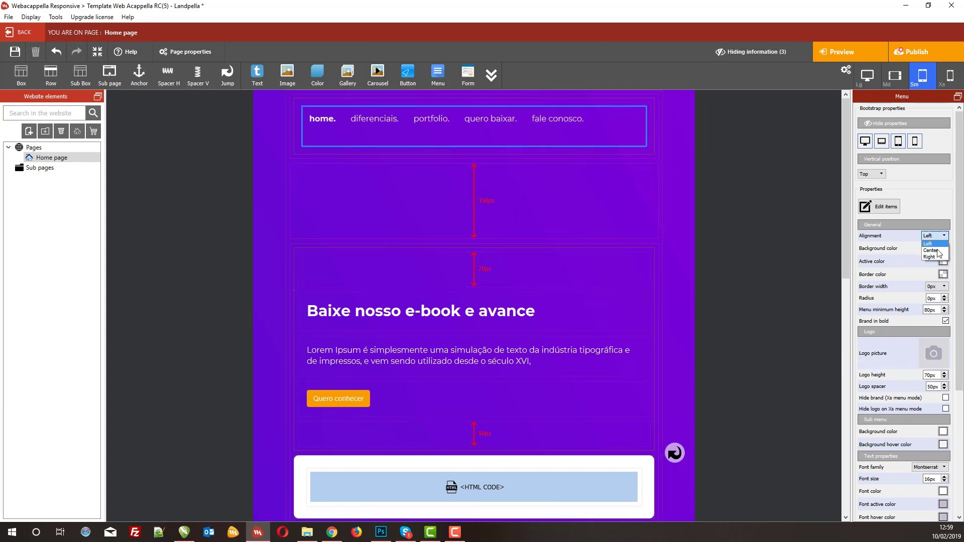
{"action": "left_click", "coordinate": [937, 250]}
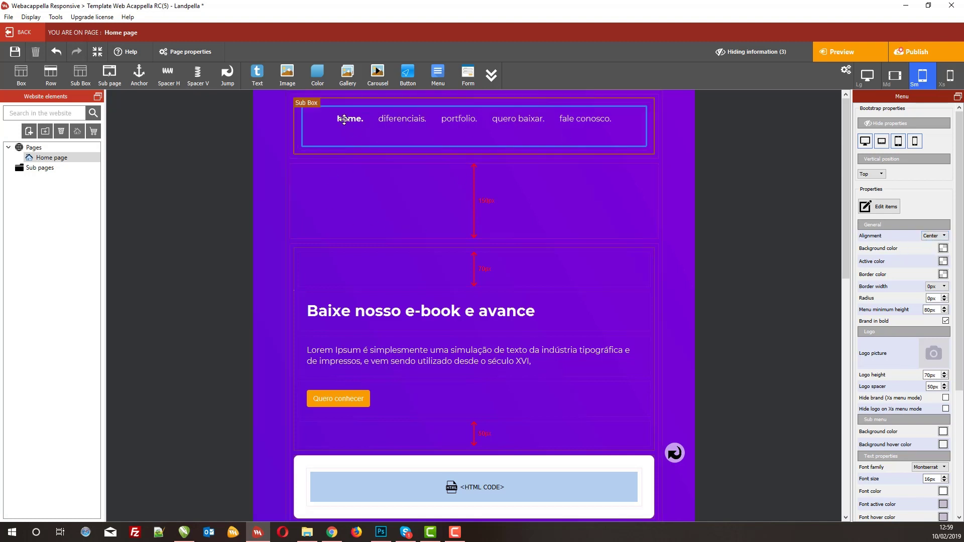
Step: Add a row above the menu in the Sm header's sub box and place a text component in it
{"action": "left_click", "coordinate": [319, 103]}
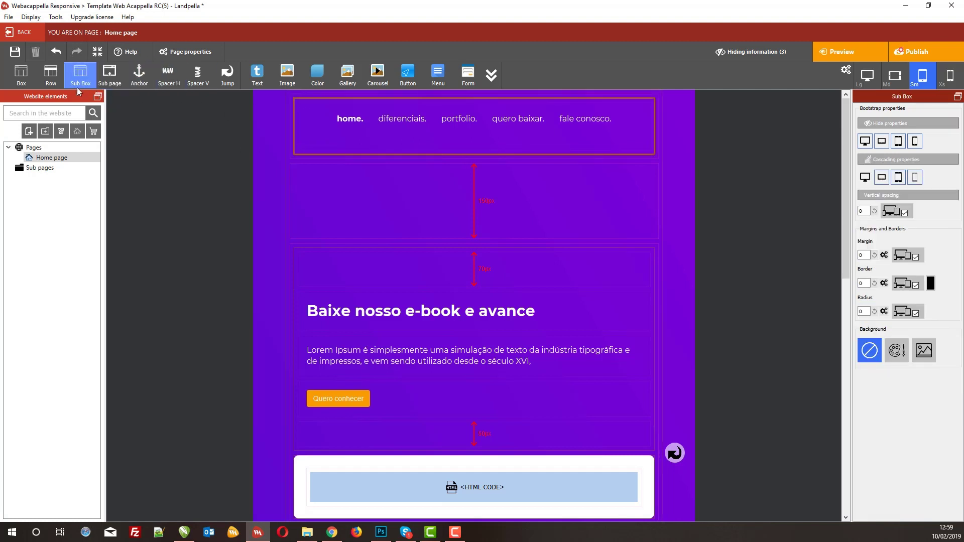
{"action": "left_click_drag", "start_coordinate": [51, 76], "coordinate": [424, 118]}
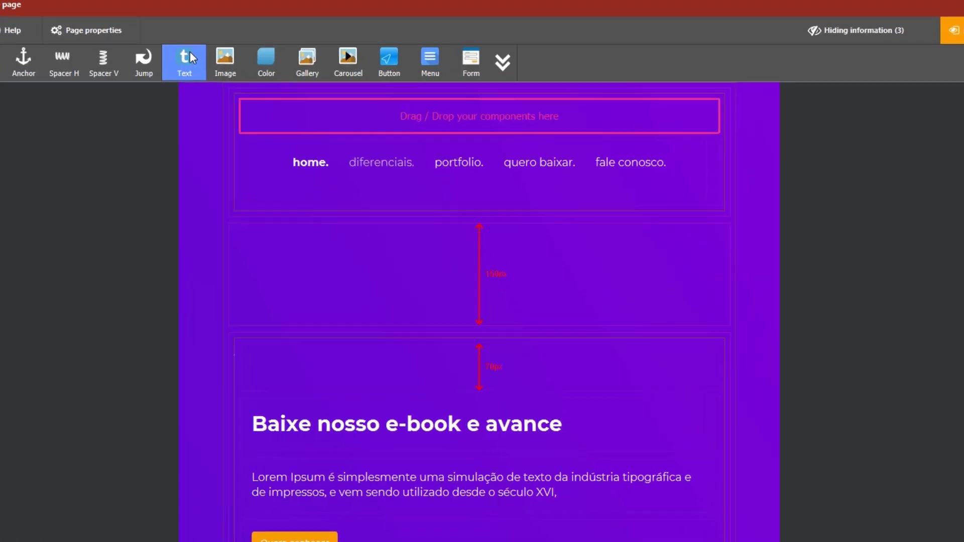
{"action": "left_click_drag", "start_coordinate": [146, 42], "coordinate": [507, 121]}
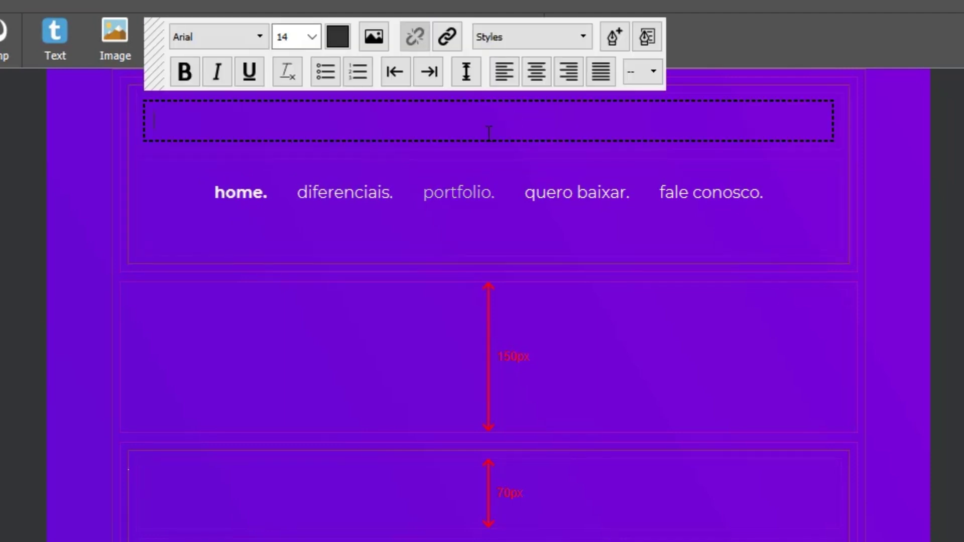
Step: Insert the image logotipo-landpella-branco-site.png into the new text component
{"action": "left_click", "coordinate": [372, 43]}
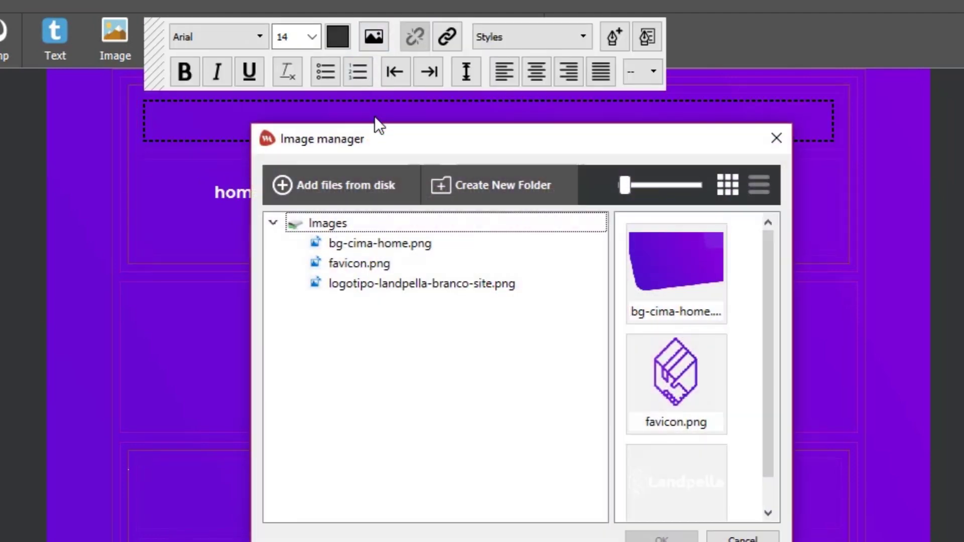
{"action": "left_click", "coordinate": [372, 187]}
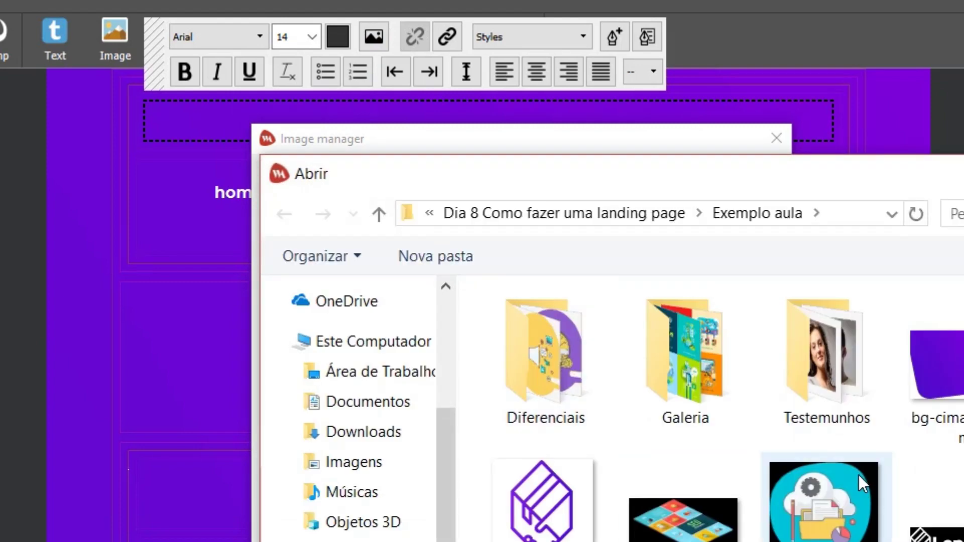
{"action": "scroll", "coordinate": [862, 483], "scroll_direction": "down", "scroll_amount": 3}
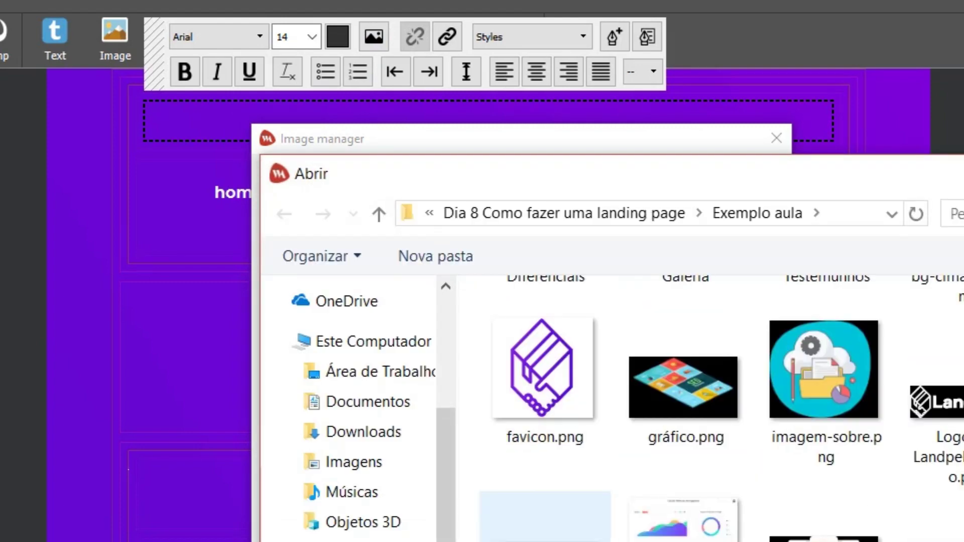
{"action": "double_click", "coordinate": [542, 369]}
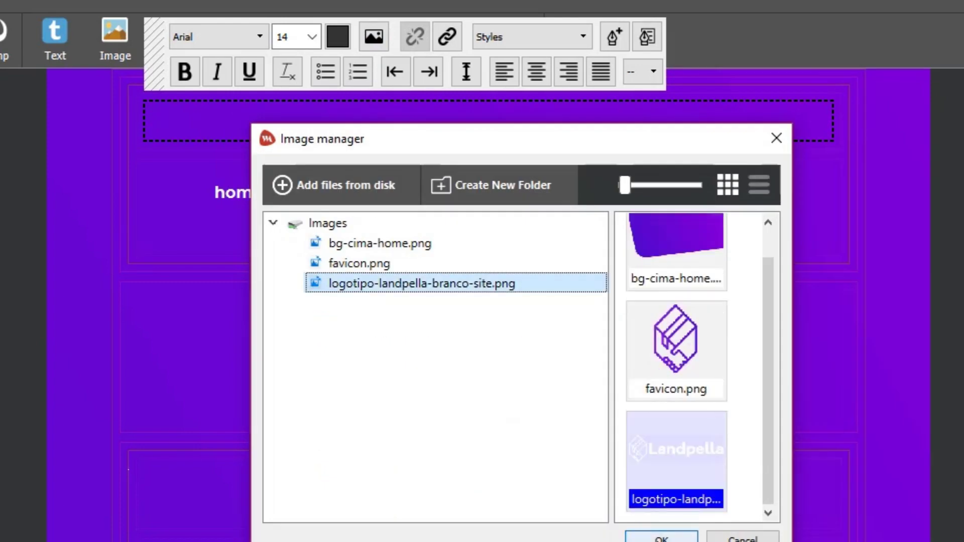
{"action": "key", "text": "Return"}
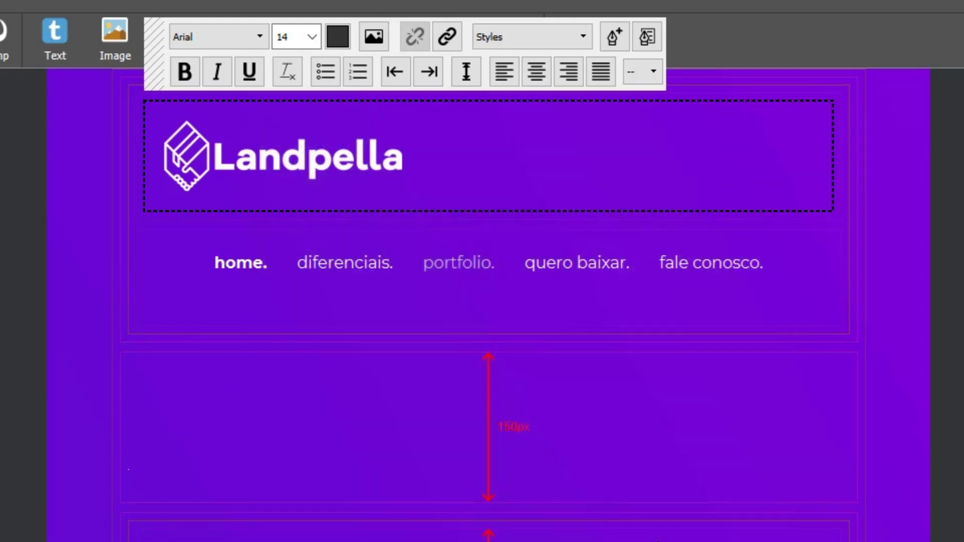
Step: Set the inserted logo's picture quality to Original quality and center it above the menu
{"action": "double_click", "coordinate": [274, 165]}
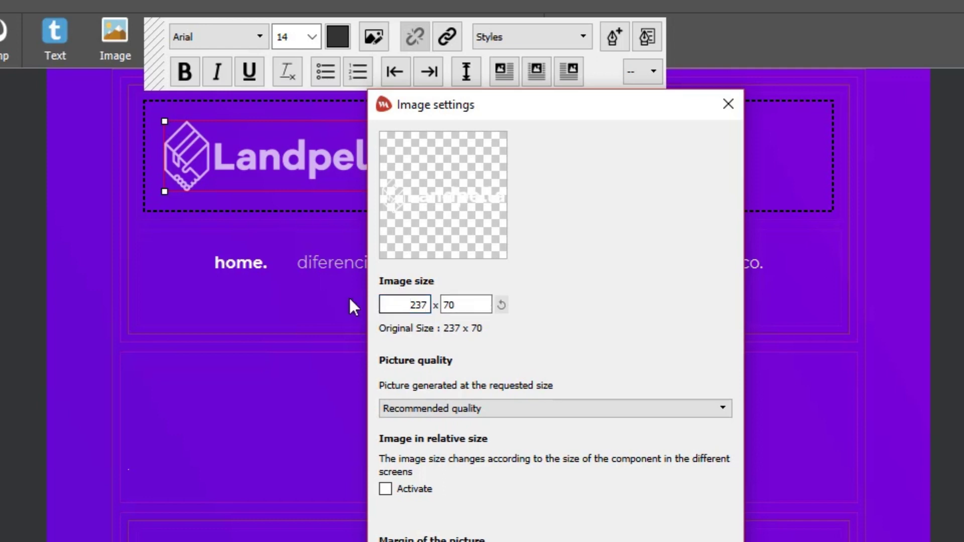
{"action": "left_click", "coordinate": [506, 400]}
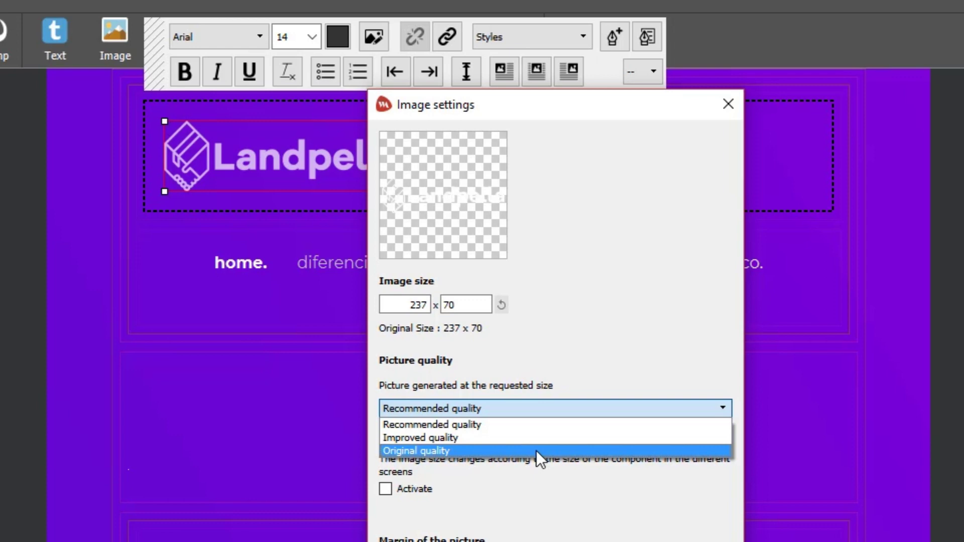
{"action": "left_click", "coordinate": [537, 451]}
{"action": "key", "text": "Return"}
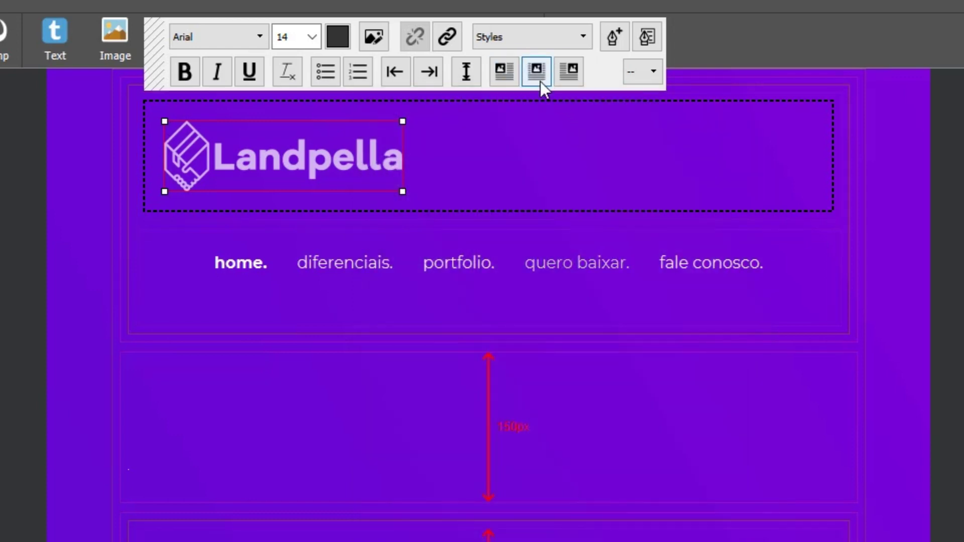
{"action": "left_click", "coordinate": [540, 76]}
{"action": "left_click", "coordinate": [139, 213]}
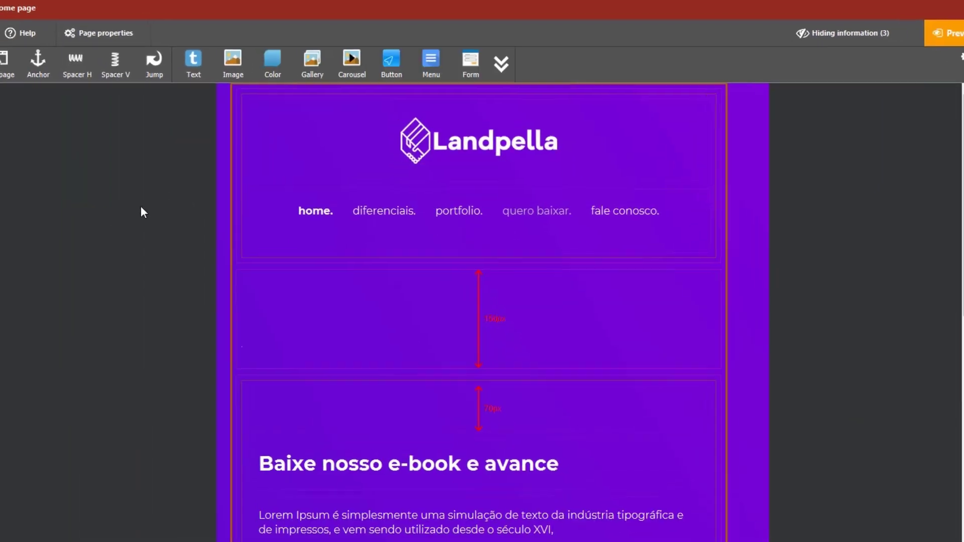
Step: Preview the site and check the header in the portrait tablet, landscape tablet and desktop views
{"action": "left_click", "coordinate": [949, 32]}
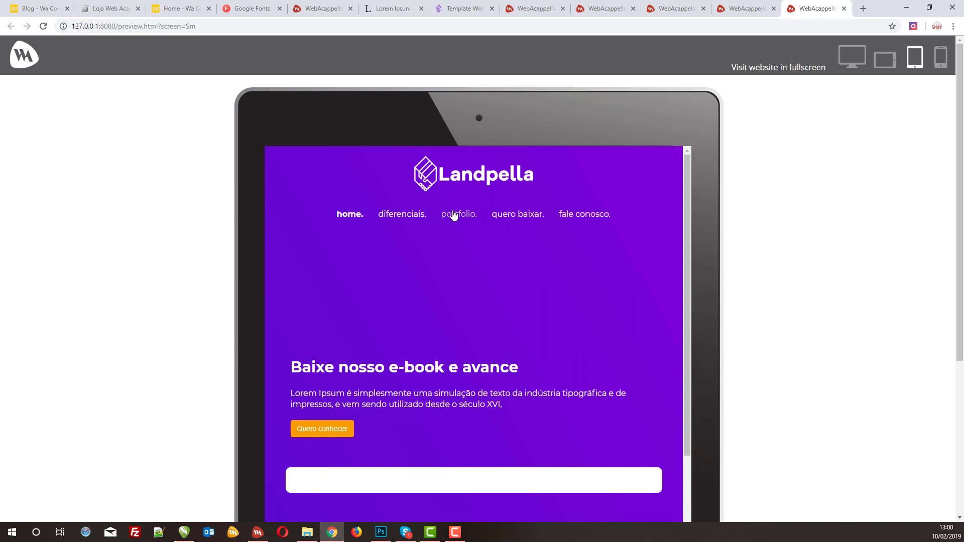
{"action": "left_click", "coordinate": [891, 68]}
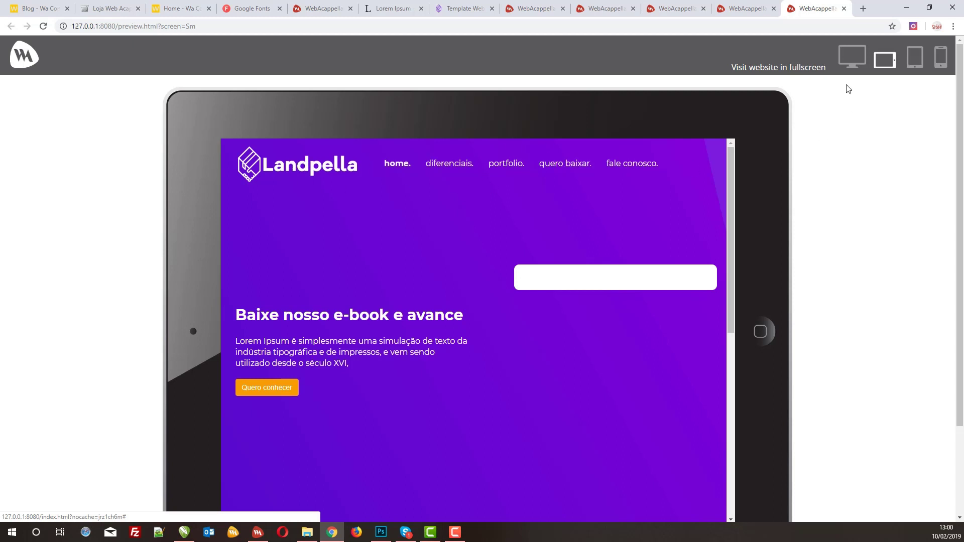
{"action": "left_click", "coordinate": [852, 58]}
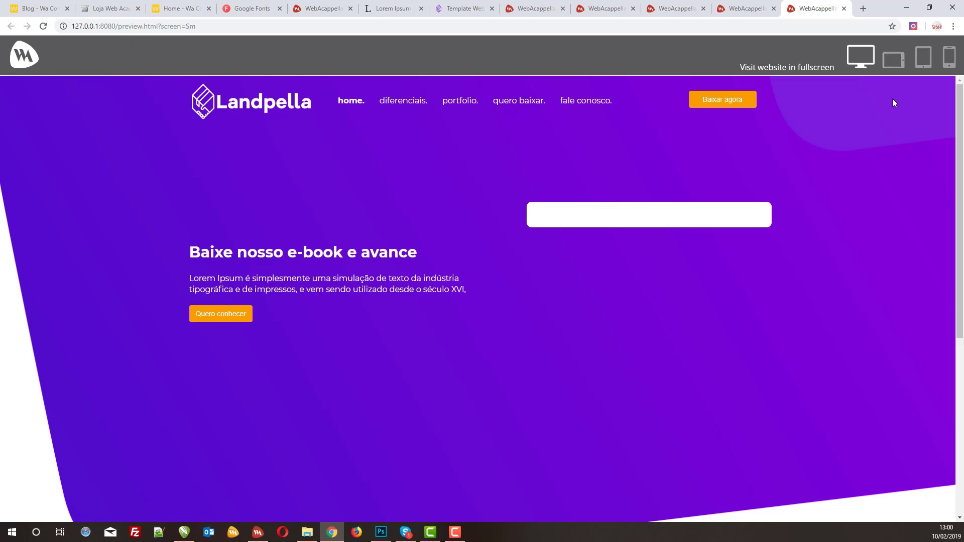
Step: Check the page in the landscape and portrait tablet previews, then examine the Sm layout in the Webacappella editor
{"action": "left_click", "coordinate": [893, 59]}
{"action": "left_click", "coordinate": [915, 57]}
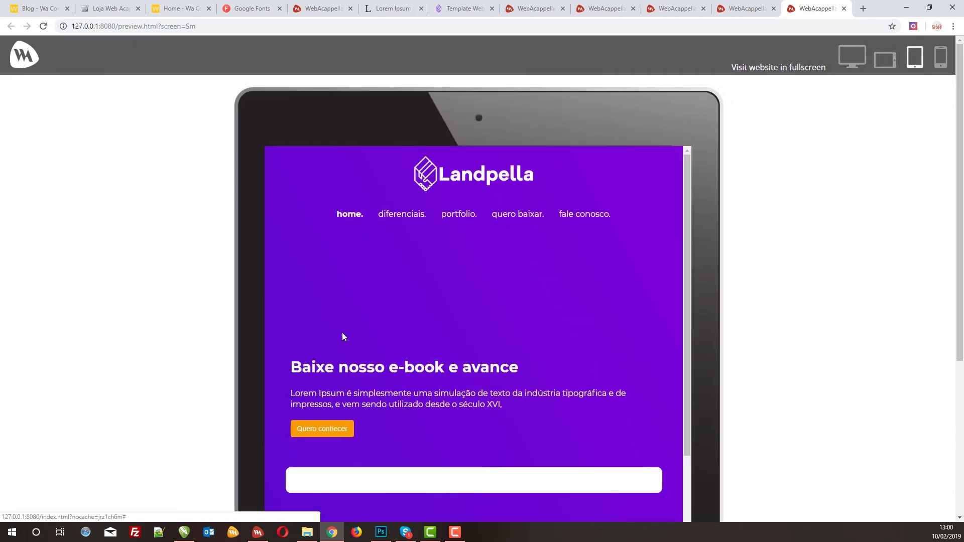
{"action": "key", "text": "alt+Tab"}
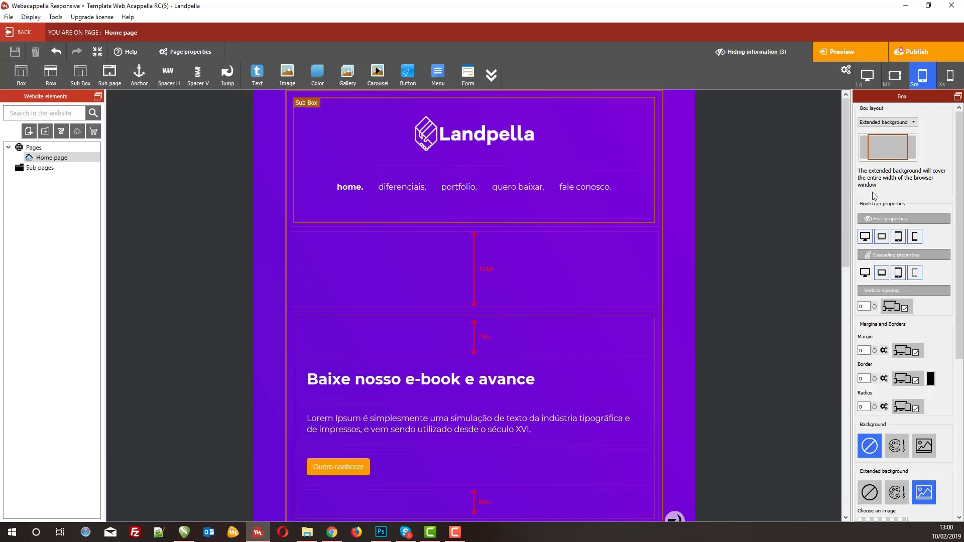
{"action": "scroll", "coordinate": [442, 218], "scroll_direction": "down", "scroll_amount": 5}
{"action": "scroll", "coordinate": [442, 218], "scroll_direction": "up", "scroll_amount": 5}
{"action": "scroll", "coordinate": [477, 348], "scroll_direction": "down", "scroll_amount": 3}
{"action": "scroll", "coordinate": [469, 421], "scroll_direction": "up", "scroll_amount": 3}
{"action": "scroll", "coordinate": [499, 454], "scroll_direction": "down", "scroll_amount": 5}
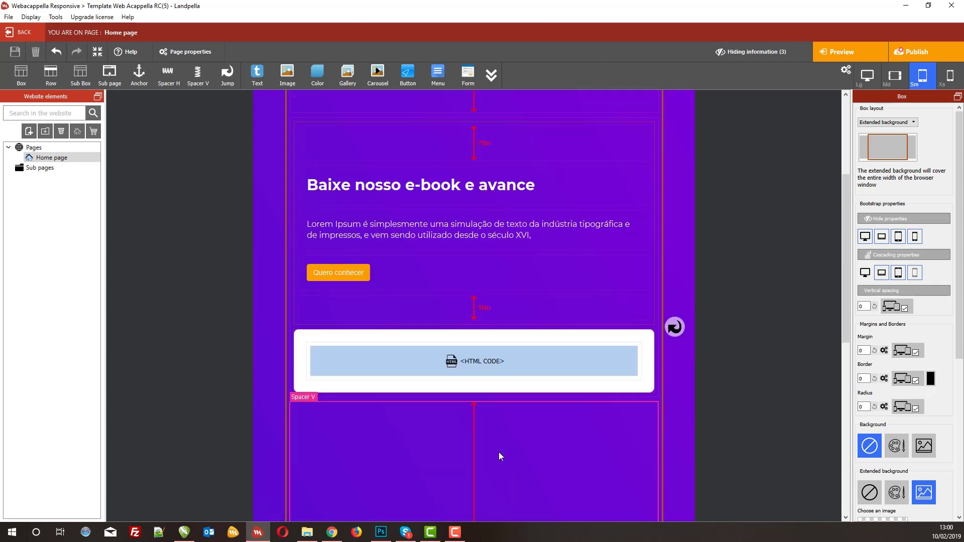
{"action": "scroll", "coordinate": [497, 446], "scroll_direction": "up", "scroll_amount": 5}
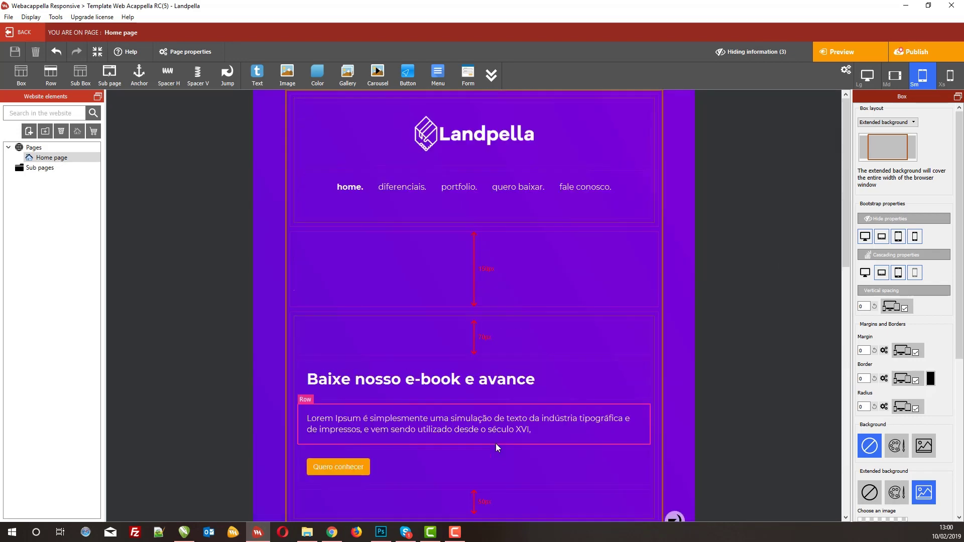
Step: Preview the Xs layout, test its hamburger menu, examine the page down to the form box, and compare it with the portrait tablet view
{"action": "left_click", "coordinate": [950, 76]}
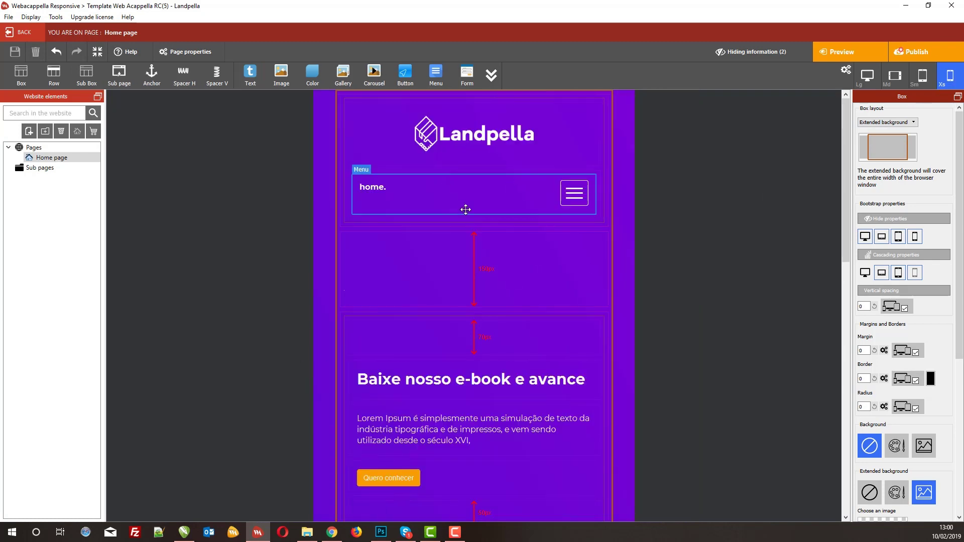
{"action": "left_click", "coordinate": [843, 54]}
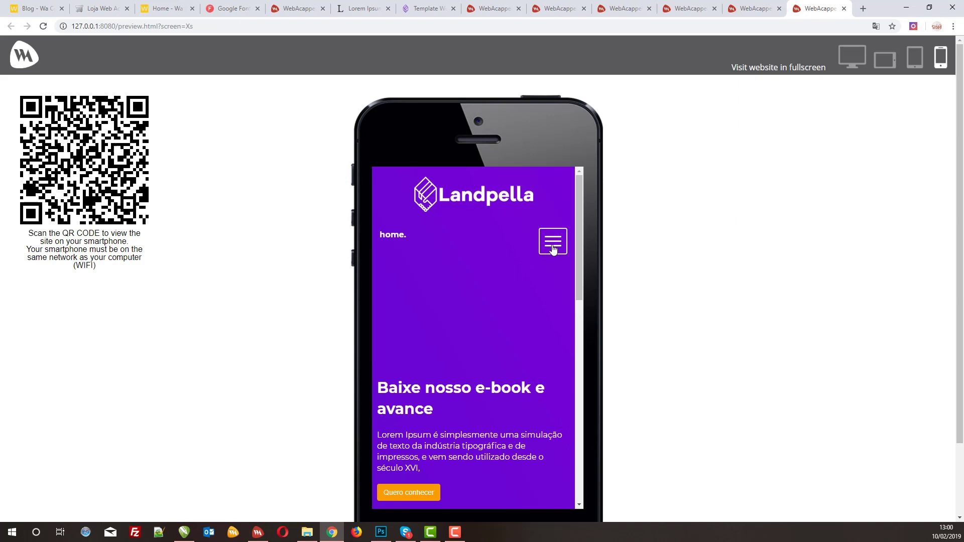
{"action": "left_click", "coordinate": [552, 250]}
{"action": "left_click", "coordinate": [551, 248]}
{"action": "scroll", "coordinate": [492, 369], "scroll_direction": "down", "scroll_amount": 5}
{"action": "scroll", "coordinate": [427, 372], "scroll_direction": "up", "scroll_amount": 2}
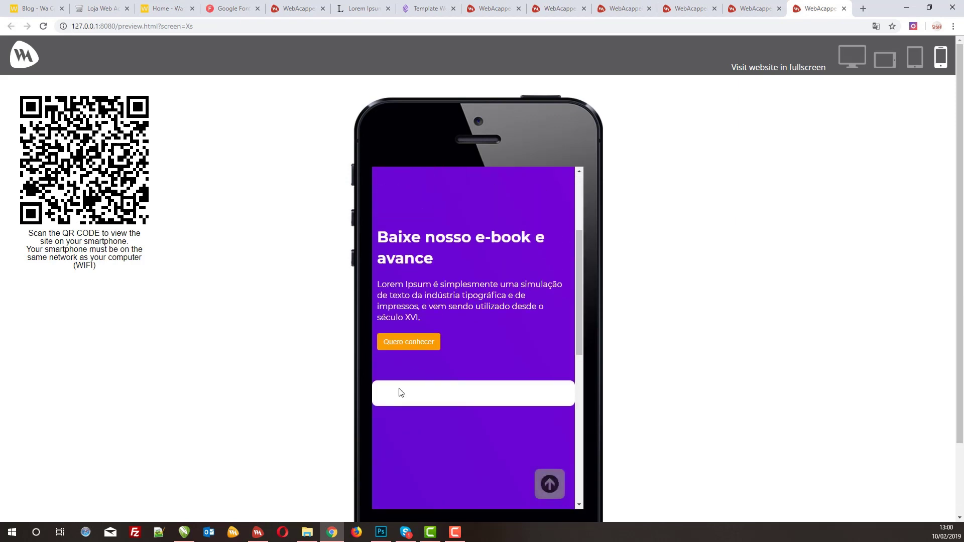
{"action": "scroll", "coordinate": [486, 341], "scroll_direction": "up", "scroll_amount": 3}
{"action": "scroll", "coordinate": [452, 251], "scroll_direction": "down", "scroll_amount": 5}
{"action": "scroll", "coordinate": [443, 215], "scroll_direction": "up", "scroll_amount": 2}
{"action": "scroll", "coordinate": [528, 335], "scroll_direction": "up", "scroll_amount": 3}
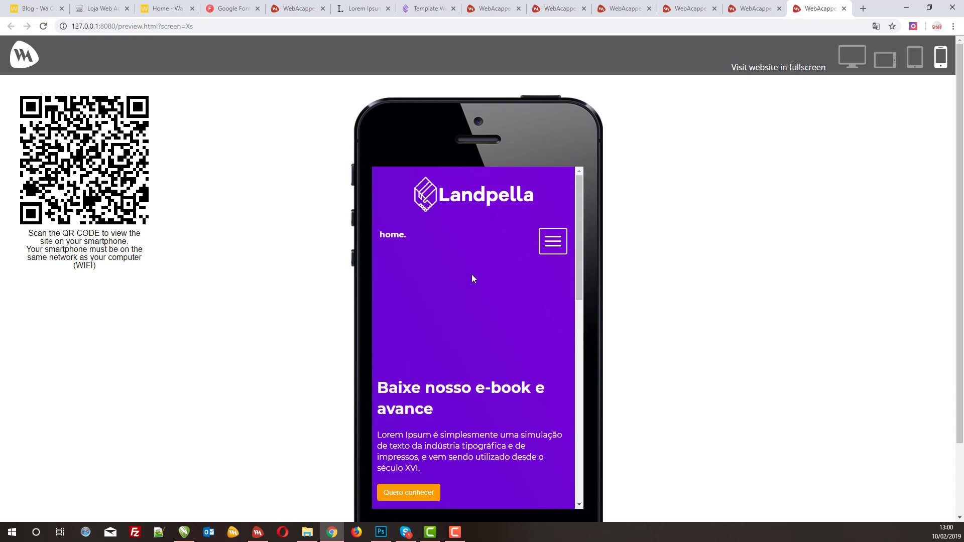
{"action": "left_click", "coordinate": [913, 60]}
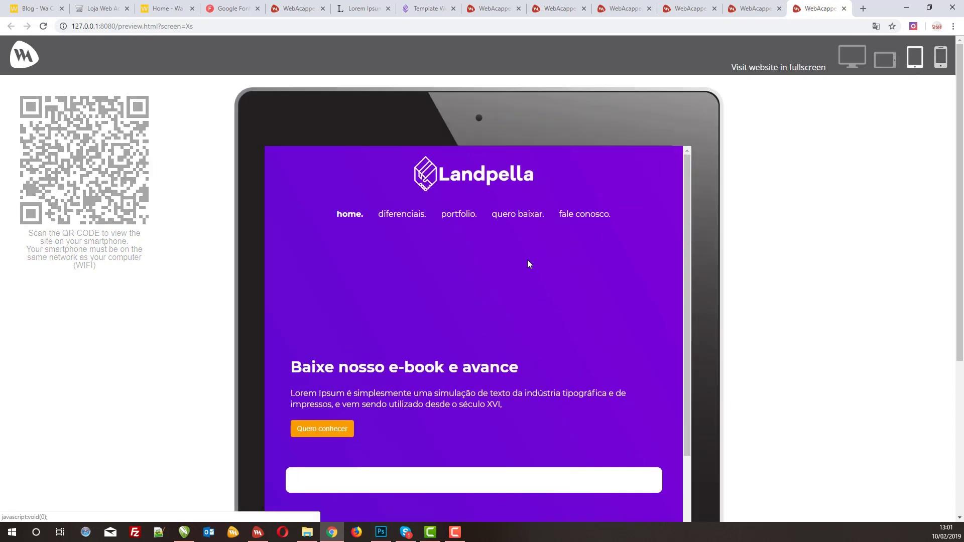
{"action": "left_click", "coordinate": [939, 71]}
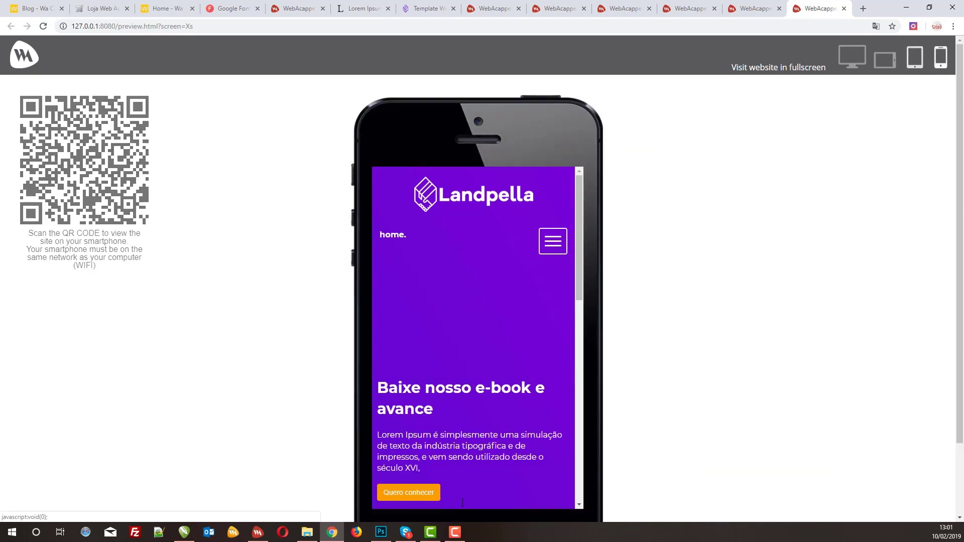
Step: Back in Webacappella, hide the 150 px vertical spacer below the header on phones and select the spacer above the headline
{"action": "left_click", "coordinate": [264, 532]}
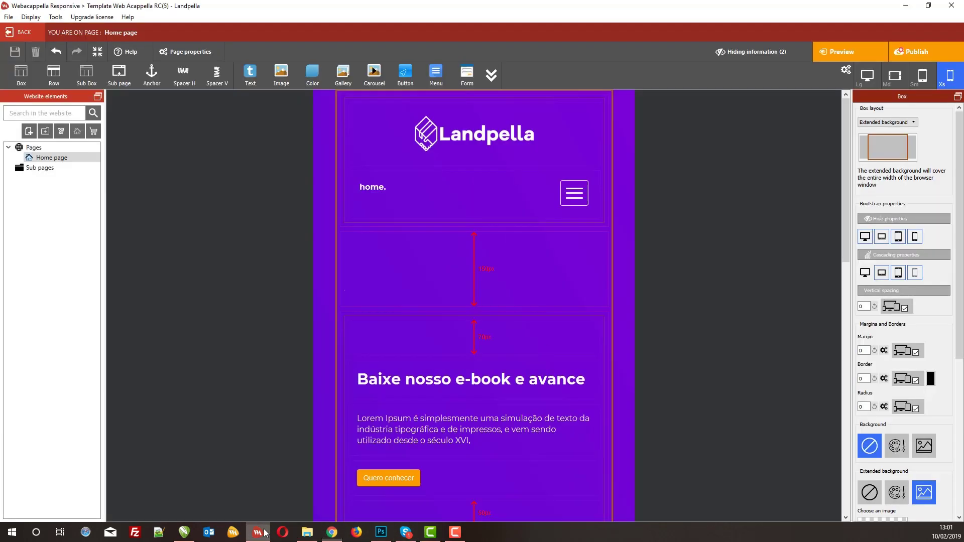
{"action": "left_click", "coordinate": [474, 267]}
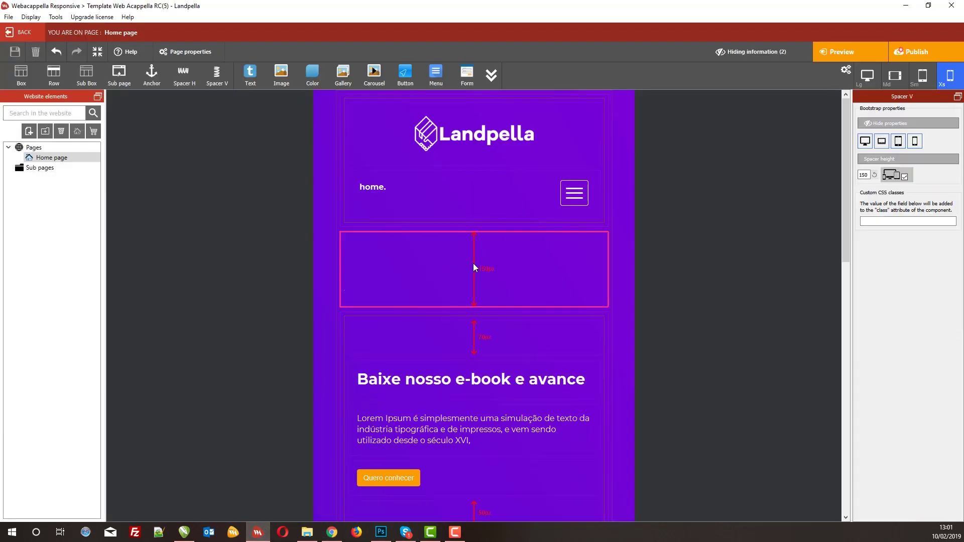
{"action": "left_click", "coordinate": [917, 146]}
{"action": "left_click", "coordinate": [419, 263]}
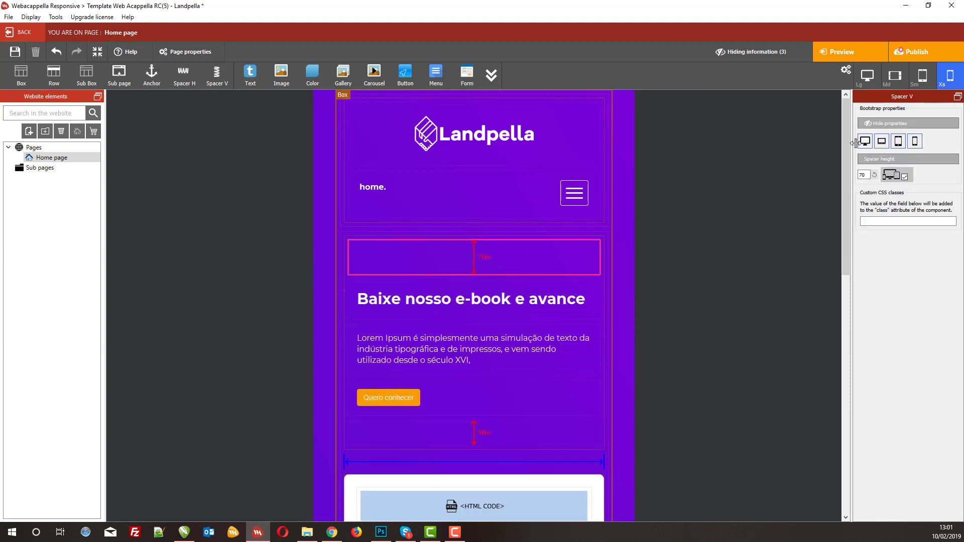
Step: Preview the site and check the reduced phone spacing, then the portrait tablet, landscape tablet and desktop views
{"action": "left_click", "coordinate": [849, 52]}
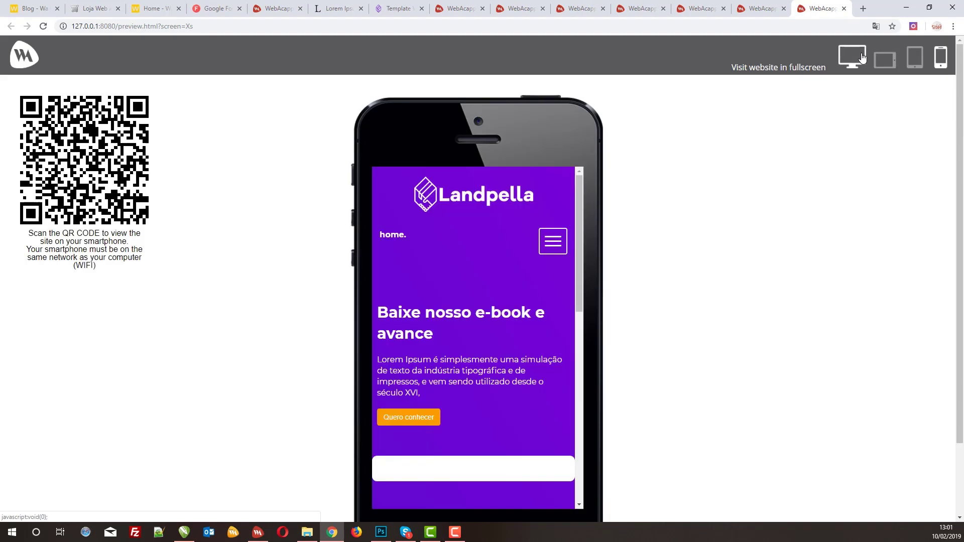
{"action": "left_click", "coordinate": [913, 64]}
{"action": "left_click", "coordinate": [893, 64]}
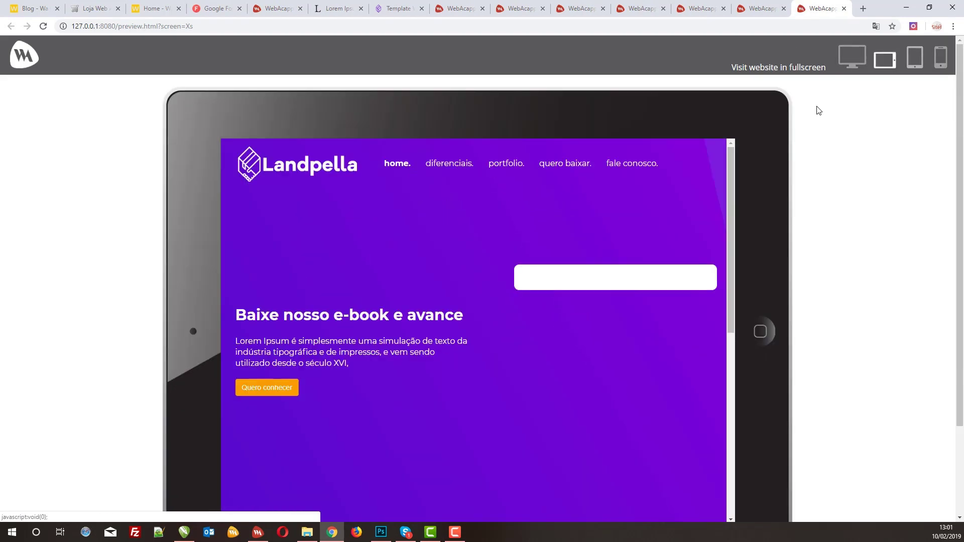
{"action": "left_click", "coordinate": [853, 59]}
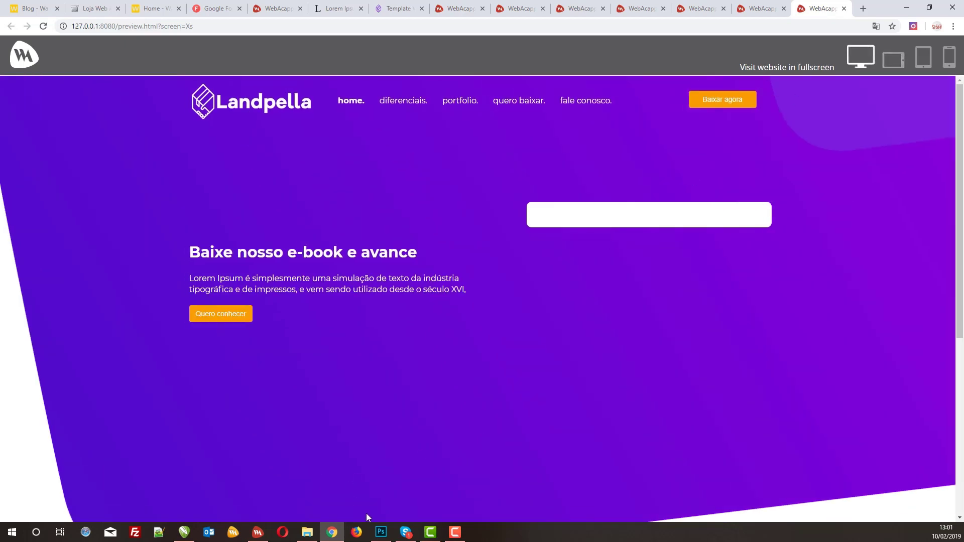
Step: Publish the site from Webacappella and test the online page's responsiveness by resizing the browser window between narrow and full width
{"action": "left_click", "coordinate": [258, 531]}
{"action": "left_click", "coordinate": [913, 59]}
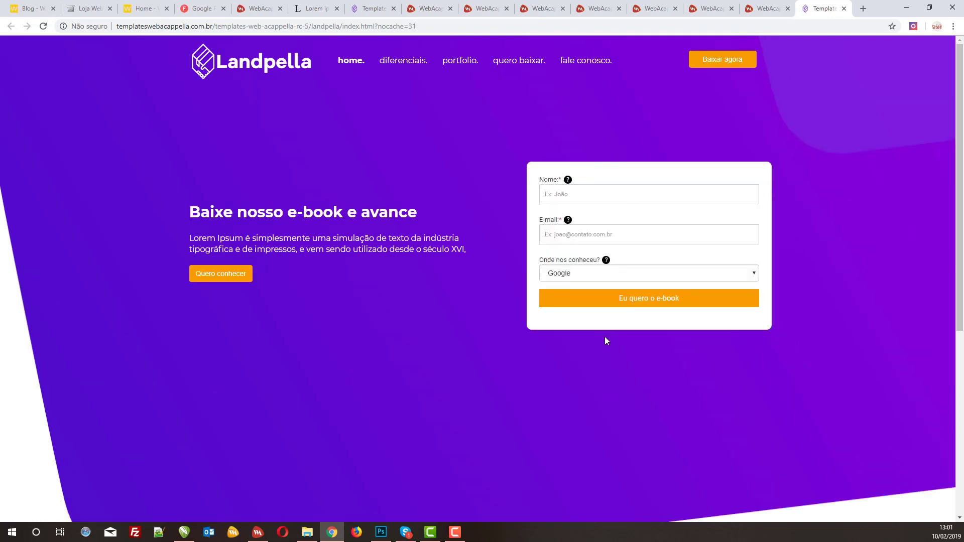
{"action": "left_click", "coordinate": [930, 7]}
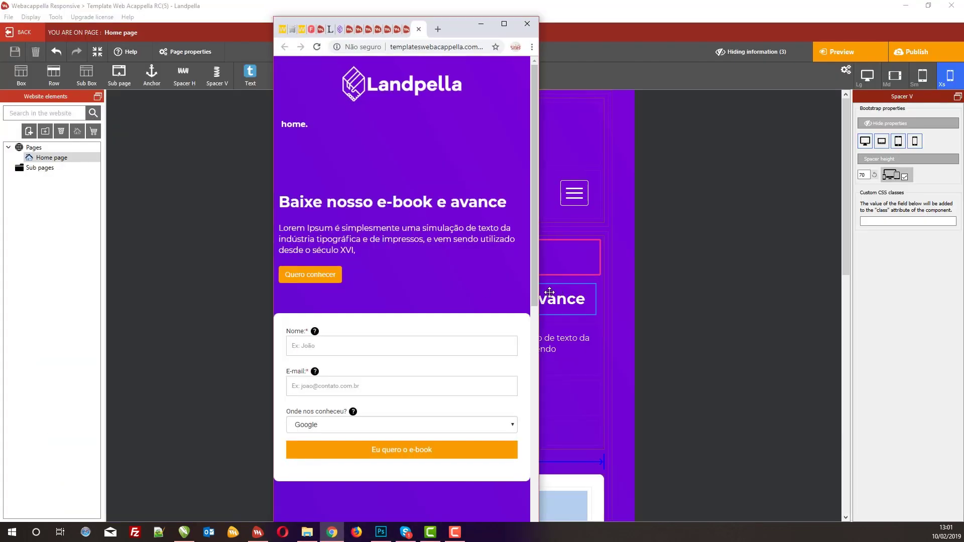
{"action": "left_click_drag", "start_coordinate": [538, 293], "coordinate": [960, 325]}
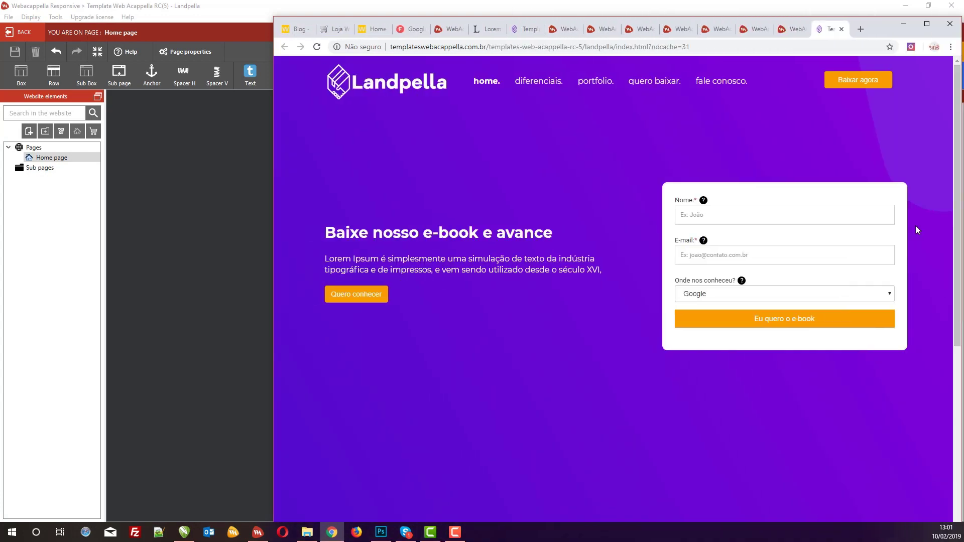
{"action": "left_click", "coordinate": [932, 26]}
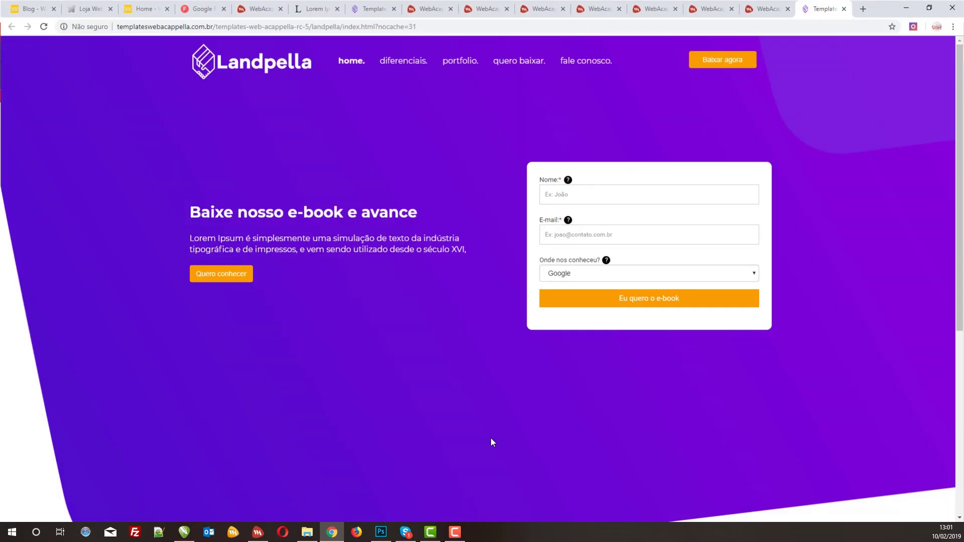
Step: Review the Lg, Md, Sm and Xs layouts in Webacappella, return to Lg, and switch to the published page in Chrome
{"action": "left_click", "coordinate": [257, 532]}
{"action": "left_click", "coordinate": [867, 75]}
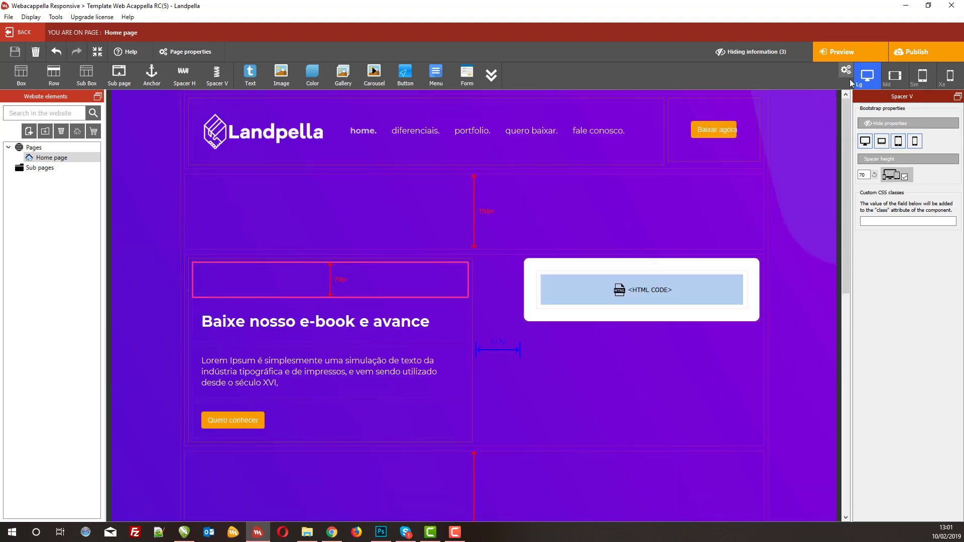
{"action": "left_click", "coordinate": [901, 84]}
{"action": "left_click", "coordinate": [922, 76]}
{"action": "left_click", "coordinate": [949, 75]}
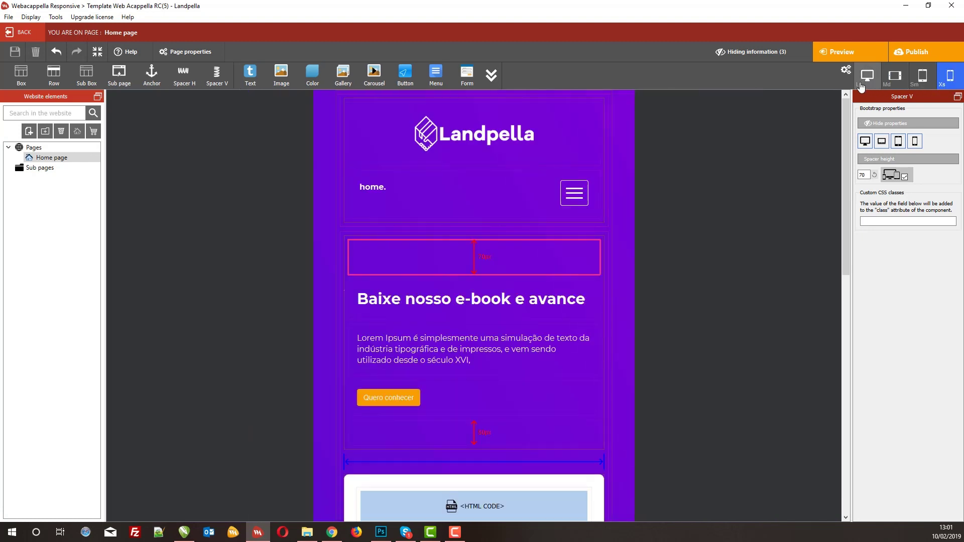
{"action": "left_click", "coordinate": [867, 75]}
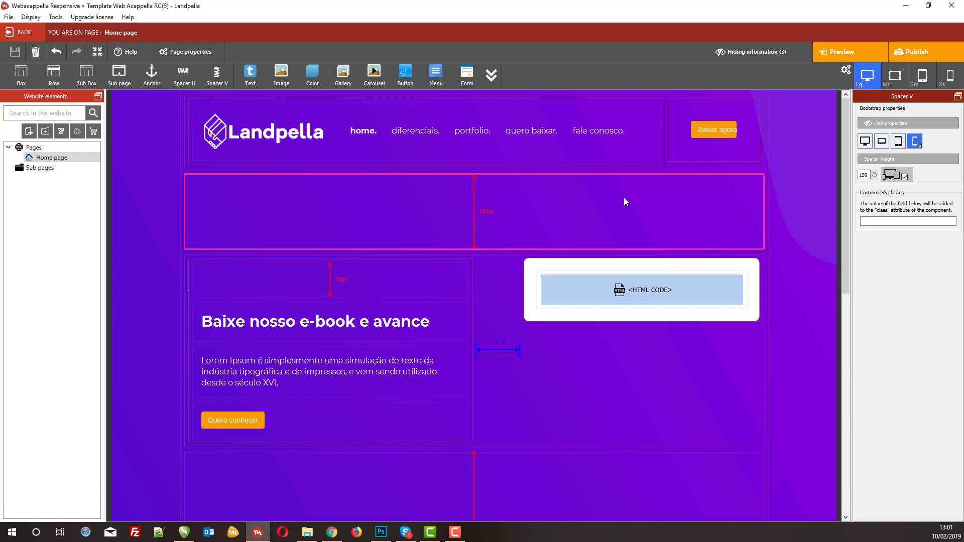
{"action": "scroll", "coordinate": [502, 321], "scroll_direction": "down", "scroll_amount": 3}
{"action": "scroll", "coordinate": [502, 324], "scroll_direction": "up", "scroll_amount": 3}
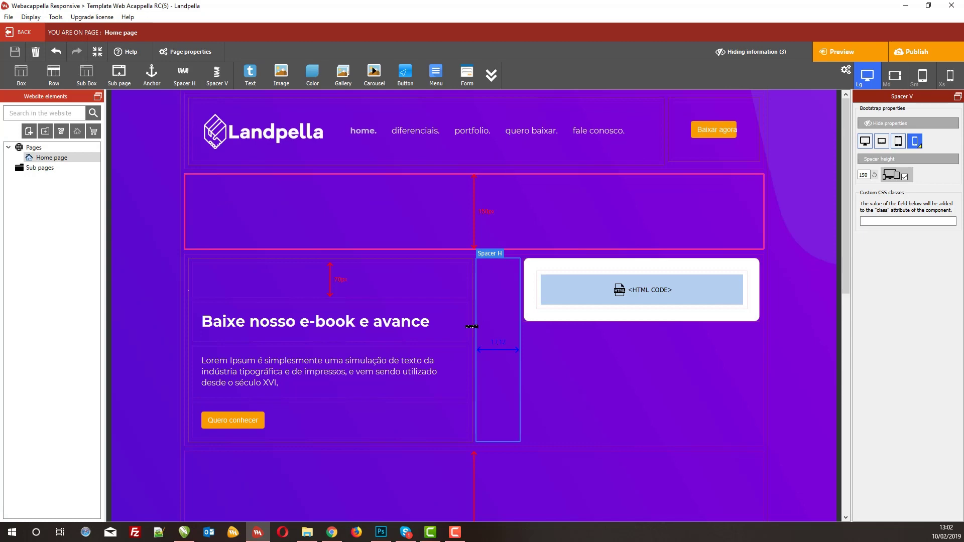
{"action": "left_click", "coordinate": [341, 528]}
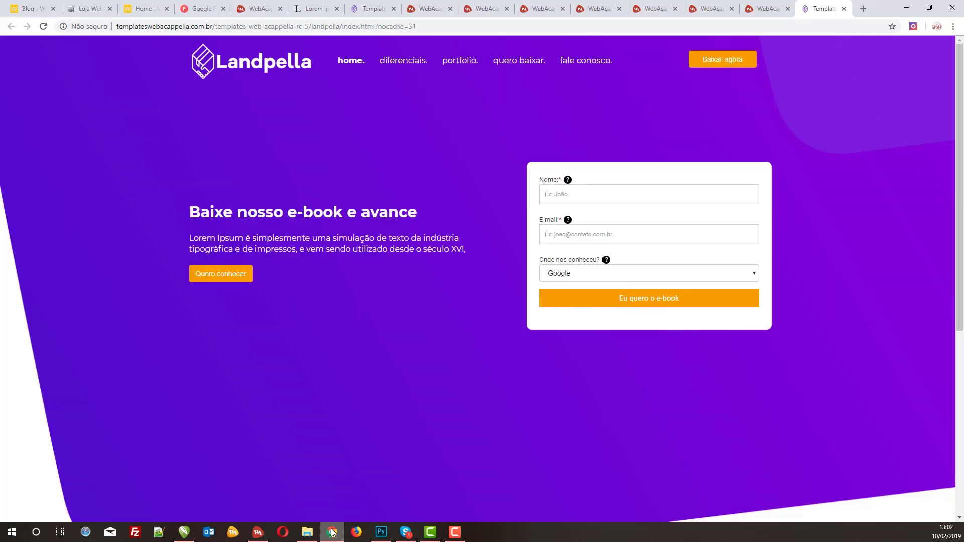